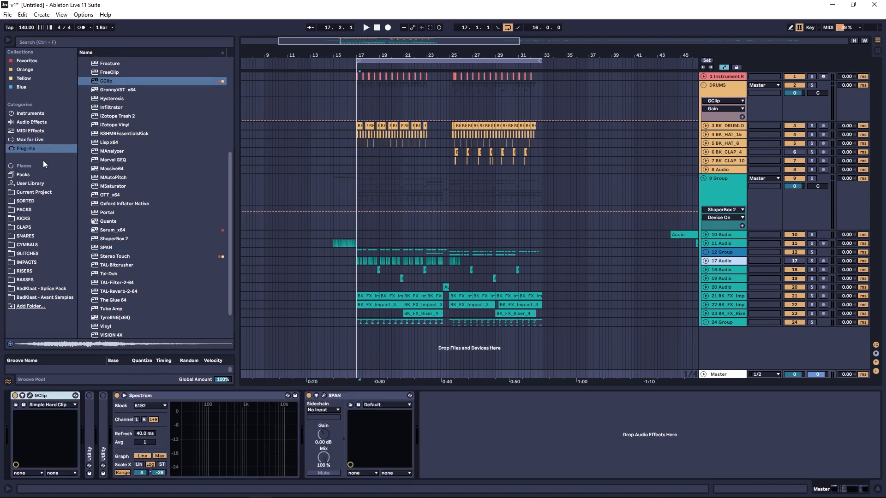
Add the Side Compression rack from the Ableton Racks folder in BadKlaat - Avant Samples before GClip on the master track
click(41, 122)
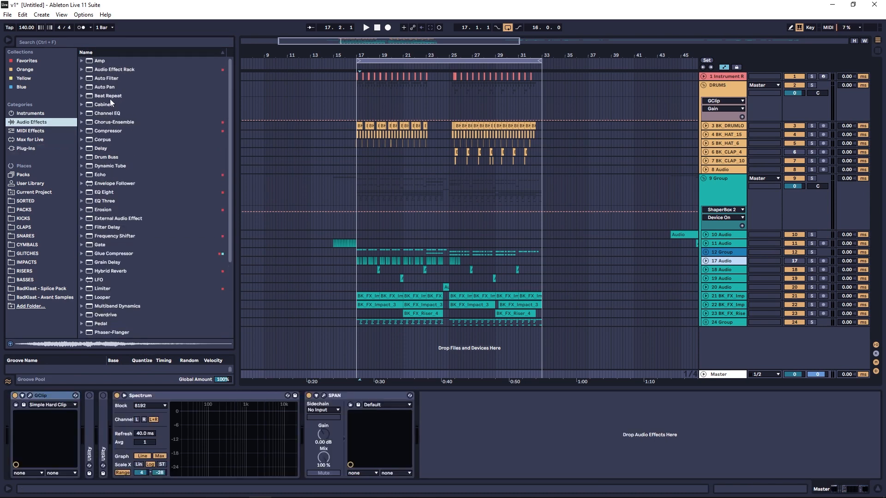
click(82, 70)
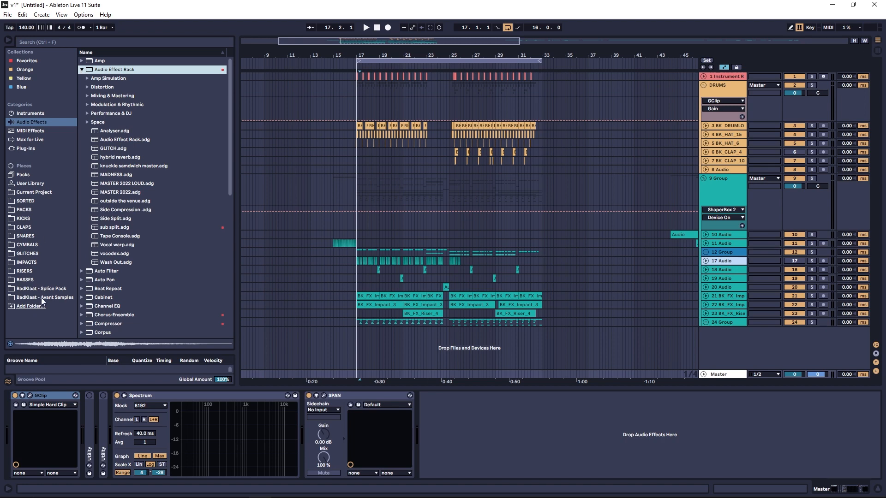
click(42, 297)
click(82, 61)
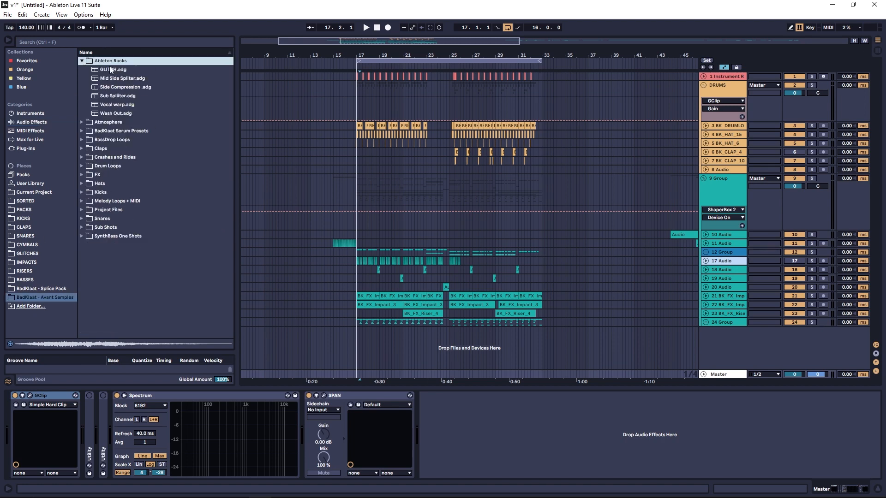
drag(131, 87, 22, 406)
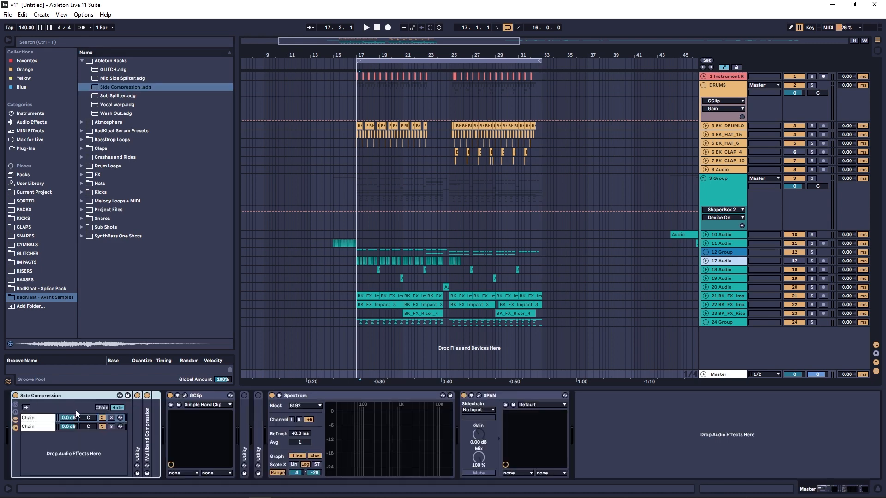
Unfold the rack's Multiband Compression, set its output to 0.00 dB and time to 1000 %, play the drop and fold the device again
double_click(148, 429)
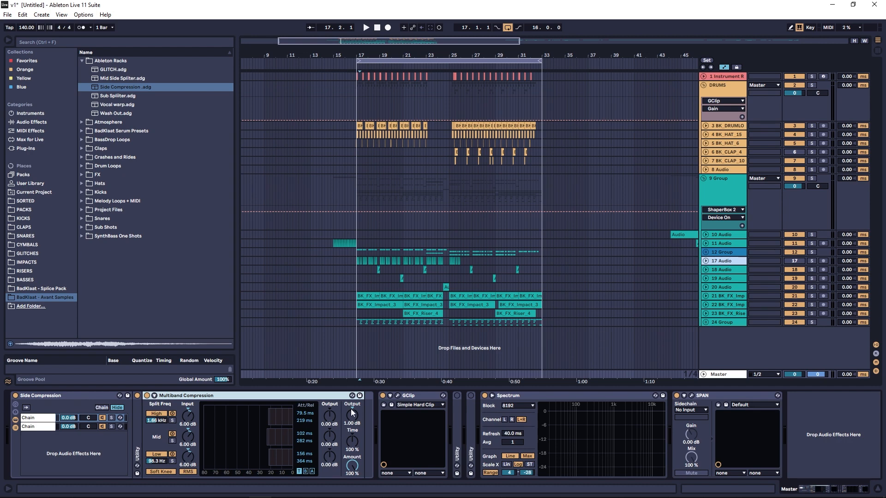
drag(351, 408, 351, 410)
key(space)
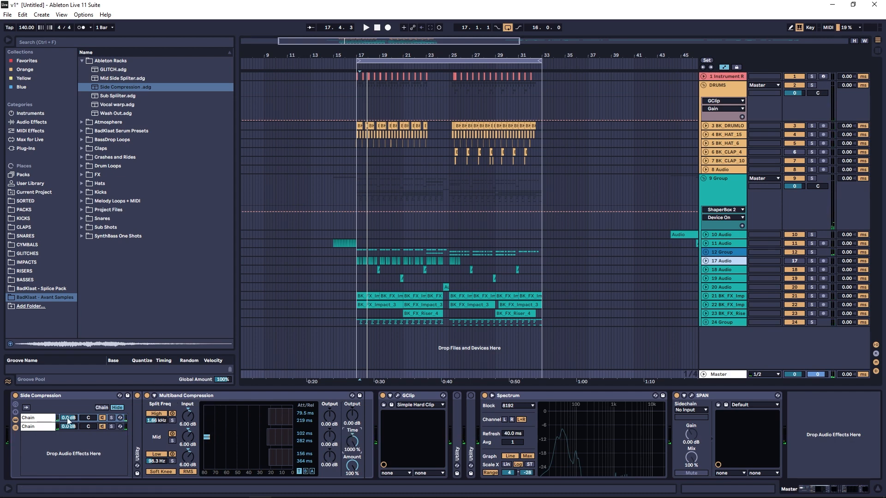
drag(67, 418, 68, 421)
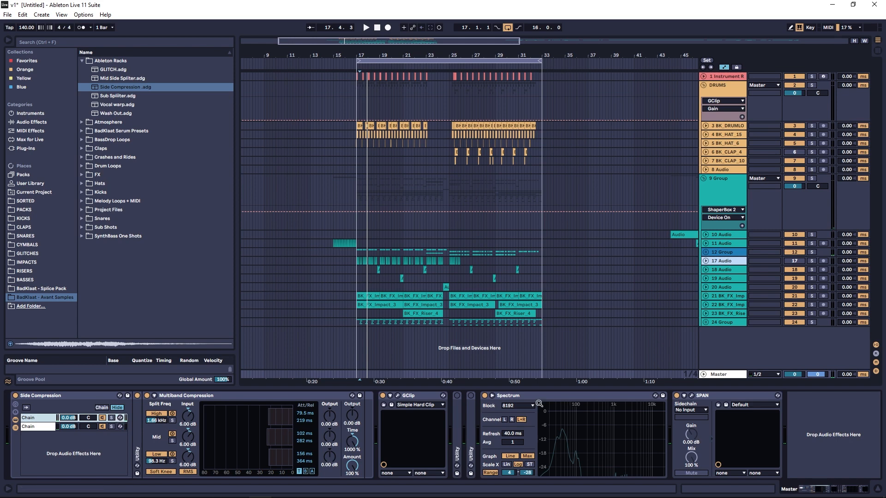
key(space)
double_click(215, 396)
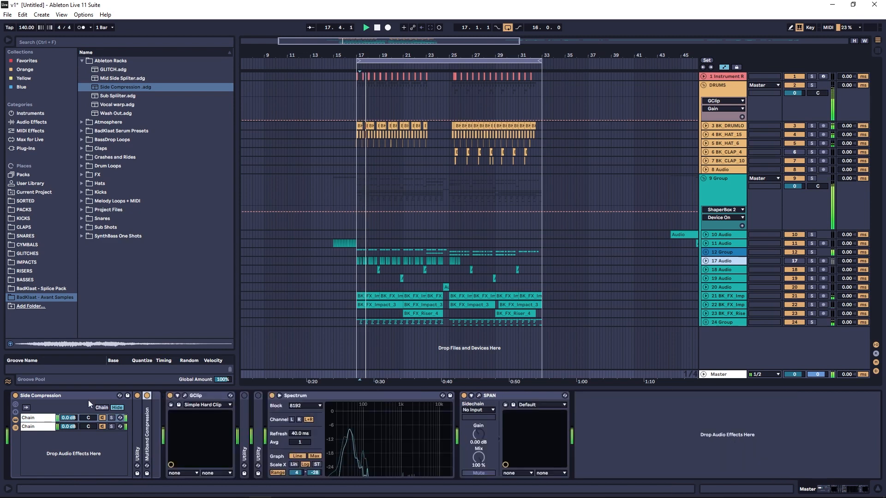
Lower the volume of the first chain in the Side Compression rack to -1.0 dB
click(21, 396)
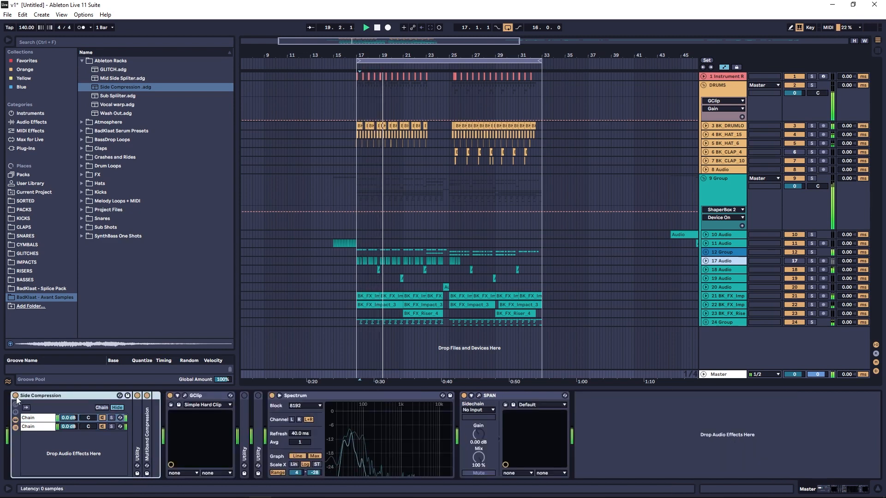
click(69, 419)
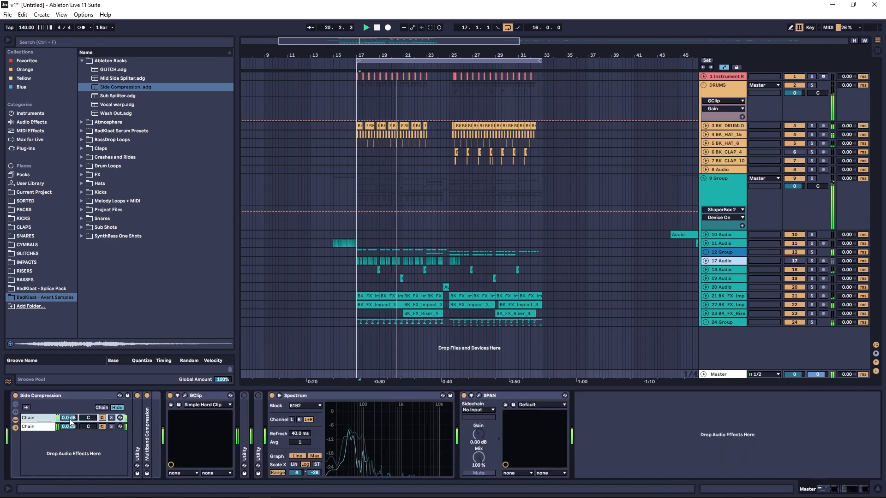
key(Down)
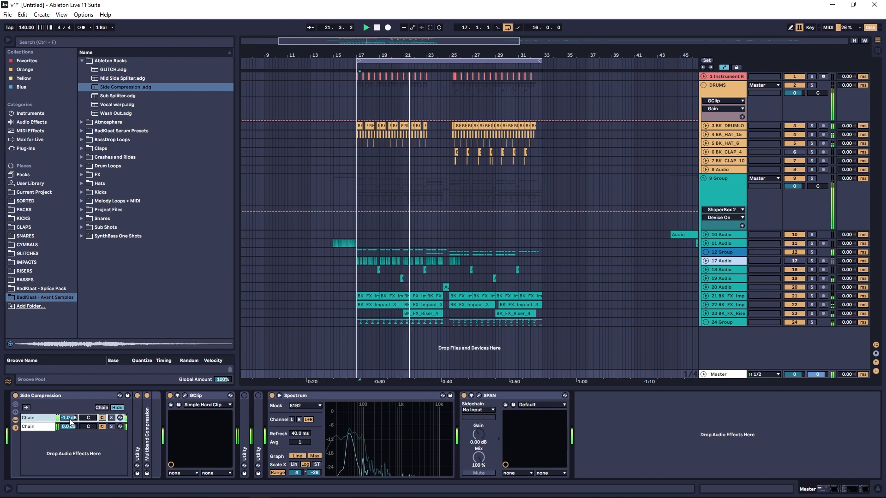
Open the master track's GClip plug-in window and place it over the arrangement, keeping the master's devices shown
click(185, 395)
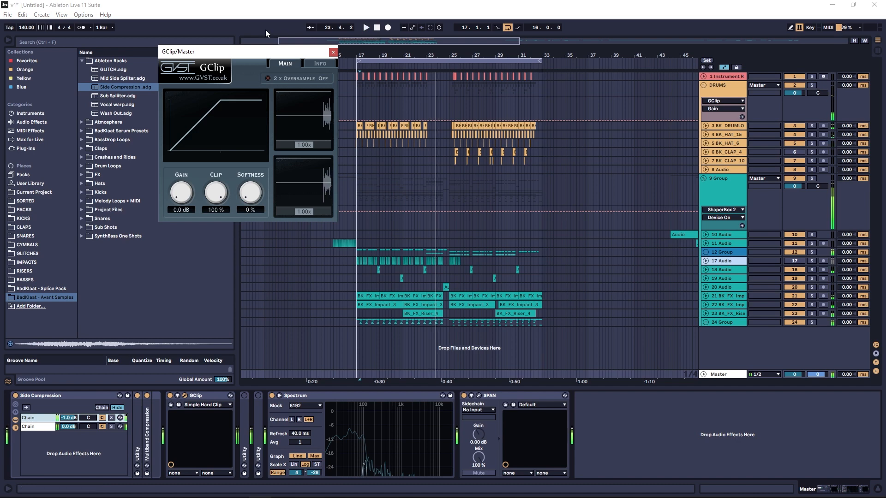
drag(261, 55, 527, 77)
click(724, 89)
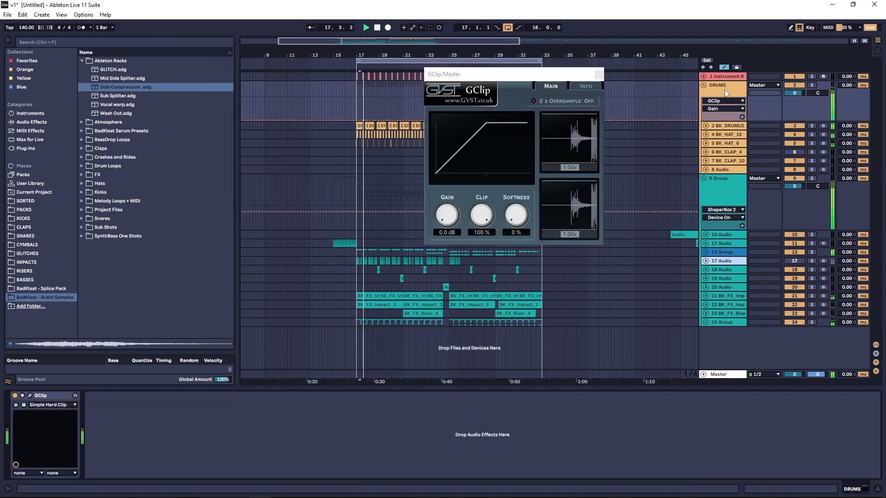
click(730, 375)
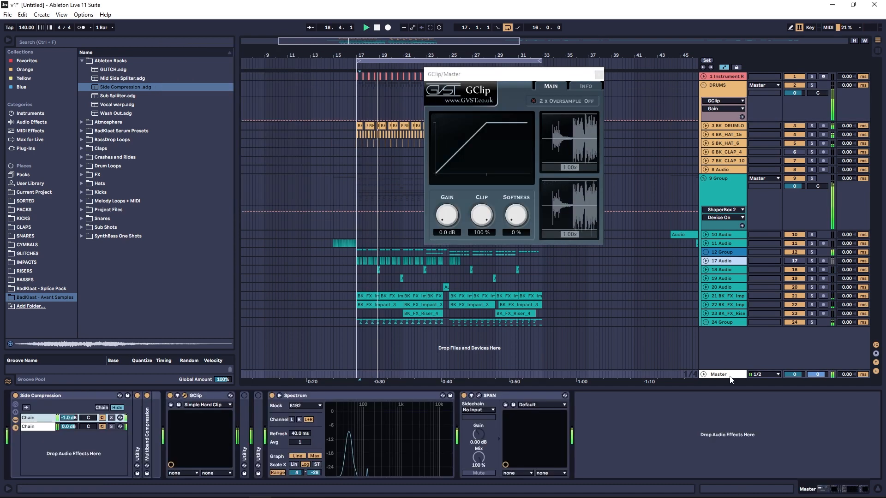
Play the drop and scale GClip's lower waveform display to 0.57x
click(568, 238)
scroll(566, 241, down, 4)
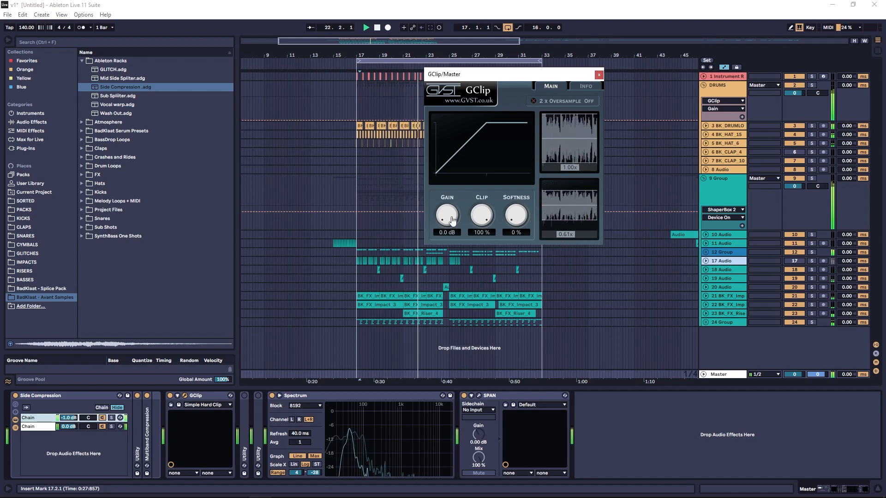
key(space)
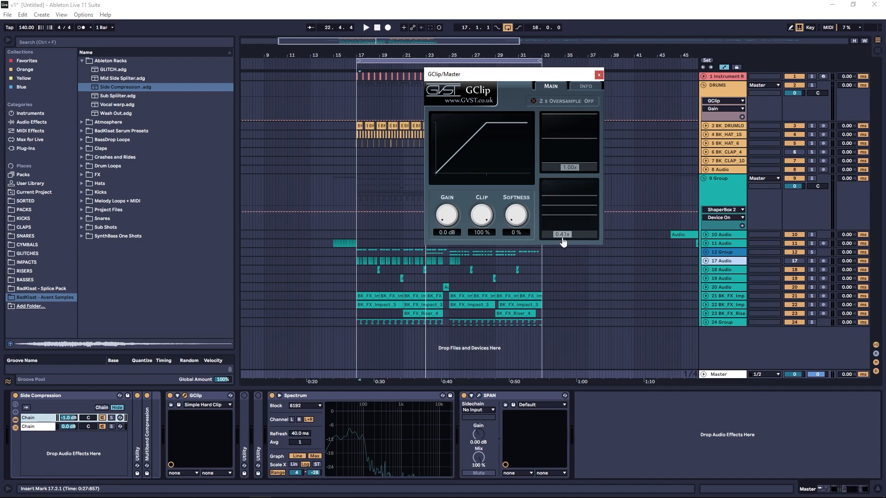
key(space)
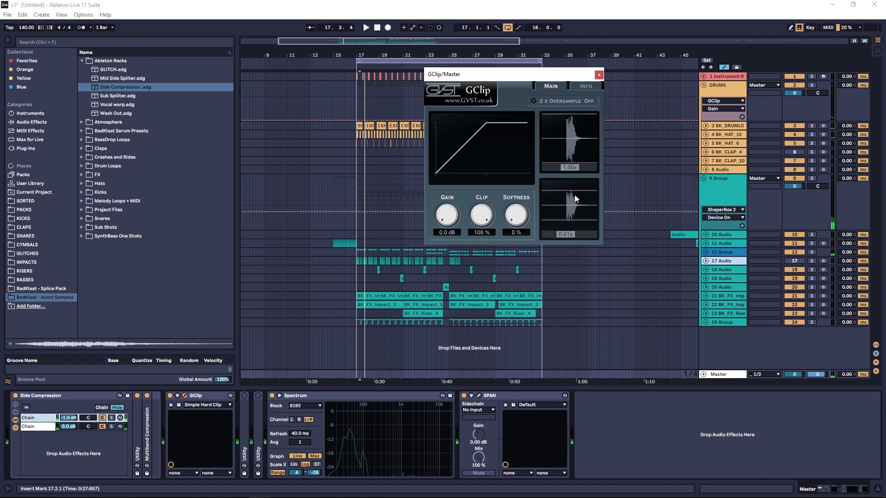
drag(562, 235, 563, 234)
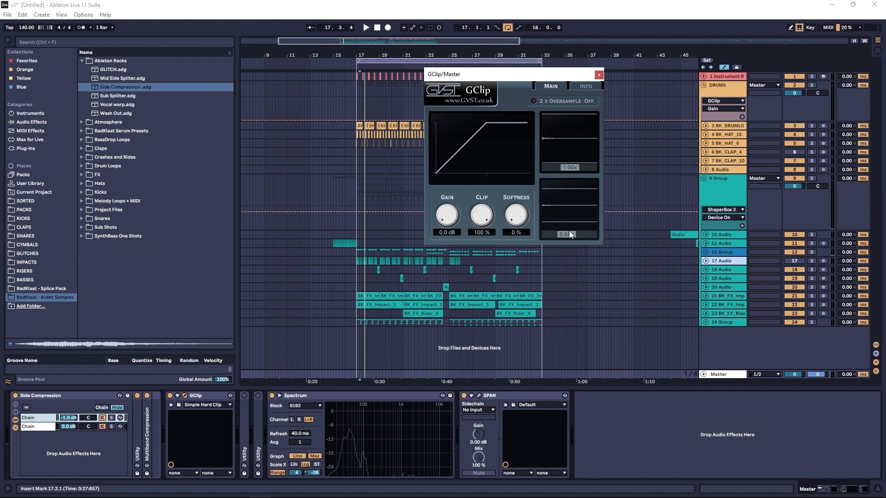
drag(570, 237, 565, 240)
Try GClip's Clip at 60 % and play the drop to audition the clipping
mouse_move(478, 223)
mouse_down()
mouse_move(477, 255)
mouse_move(477, 237)
mouse_up()
key(space)
key(space)
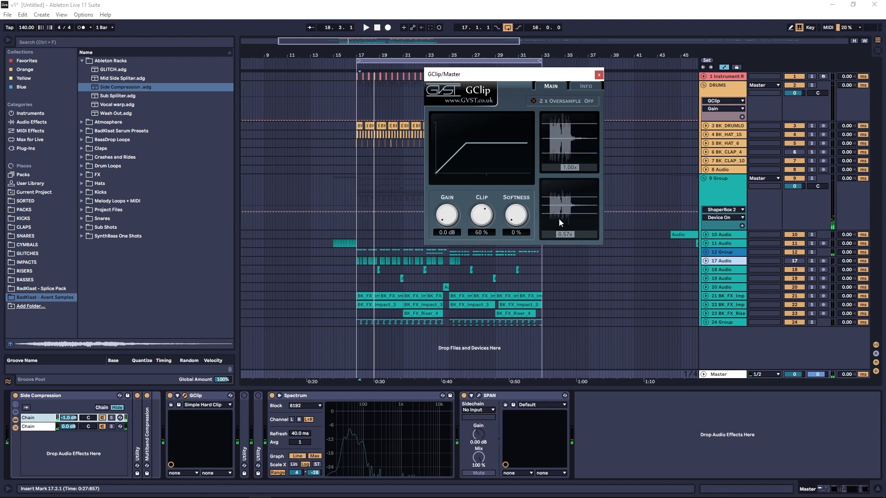
key(space)
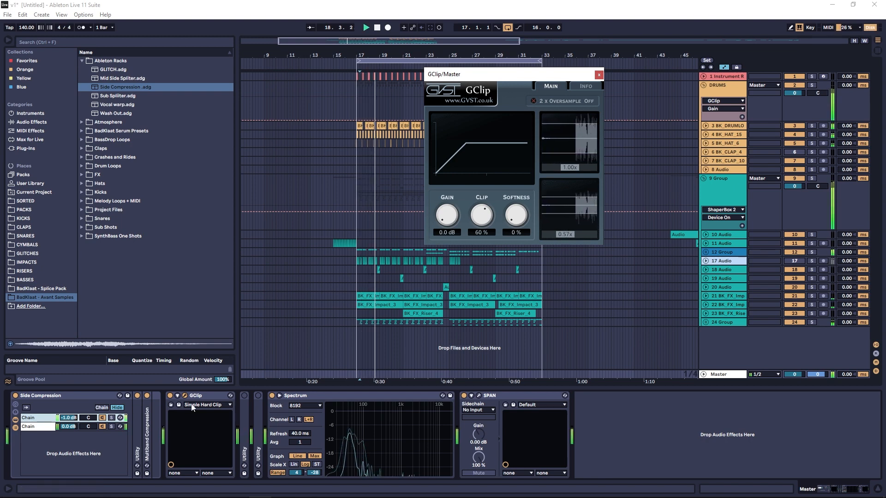
Compare the drop with the master's GClip bypassed and active during playback
click(169, 396)
click(169, 396)
key(space)
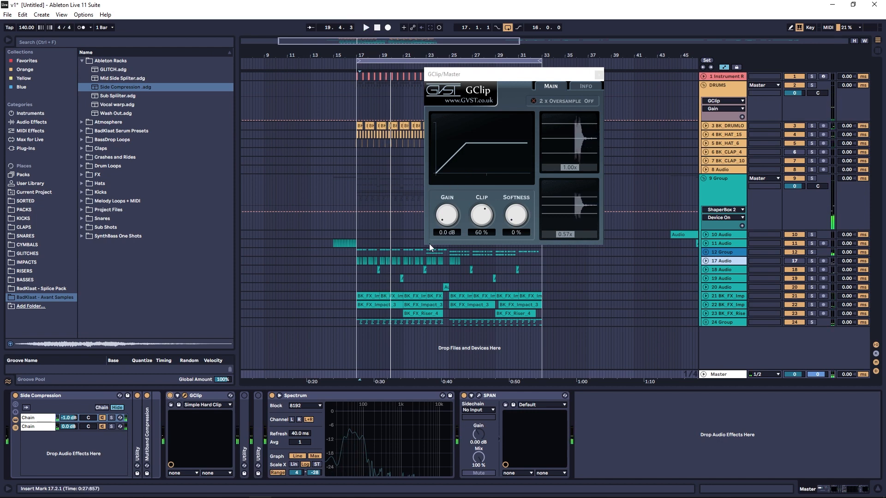
key(space)
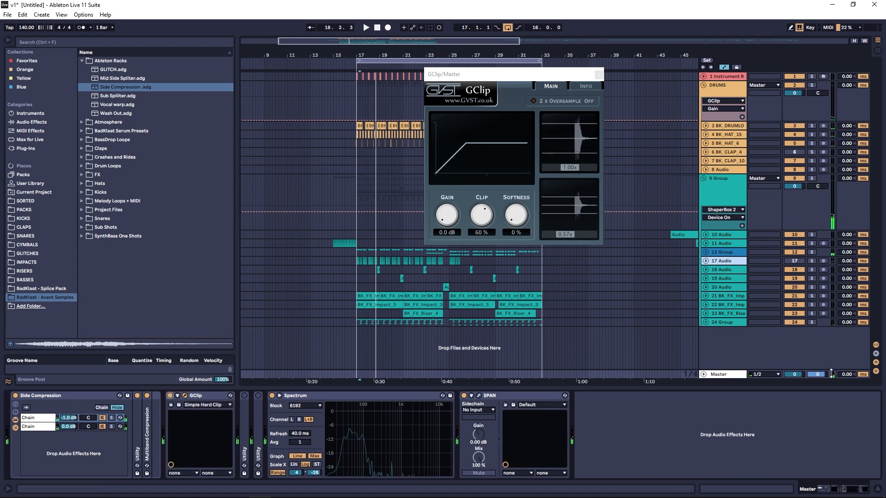
Switch to Session View and compare the master's peak level during playback with GClip bypassed and active
key(Tab)
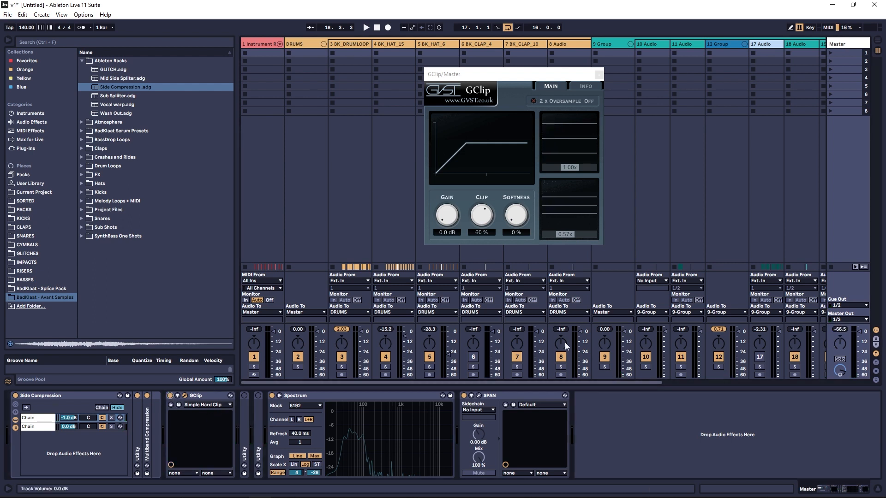
key(space)
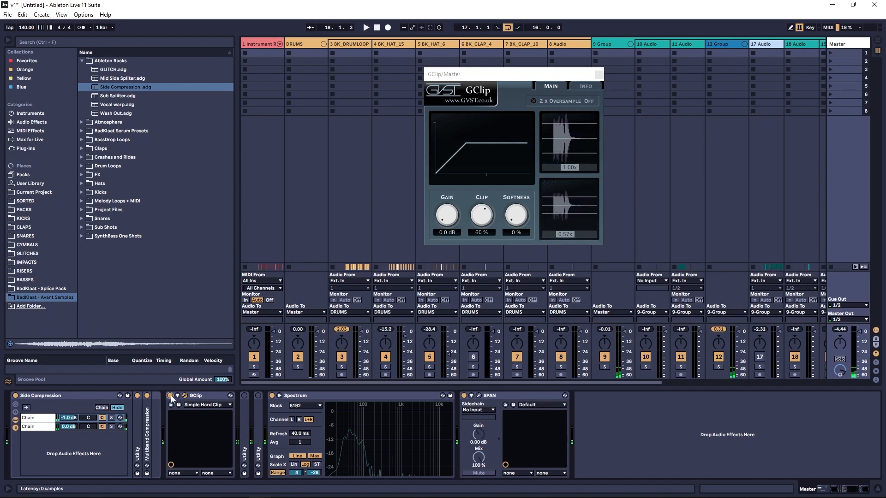
key(space)
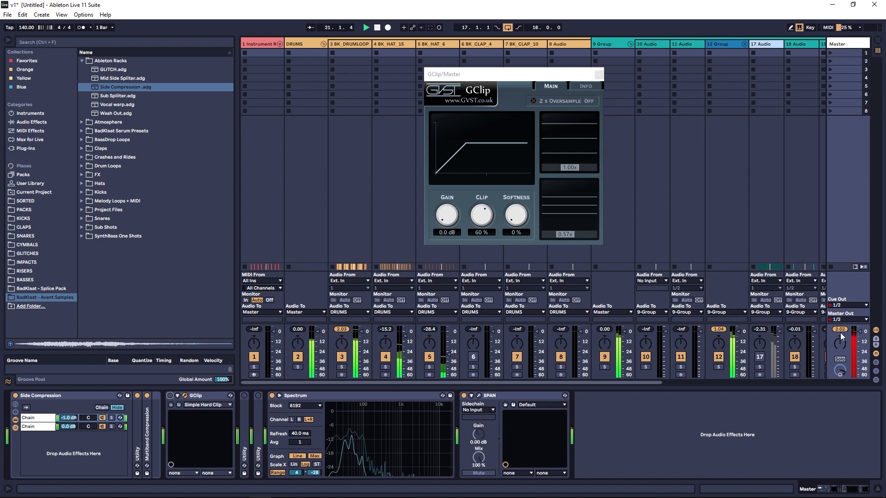
key(space)
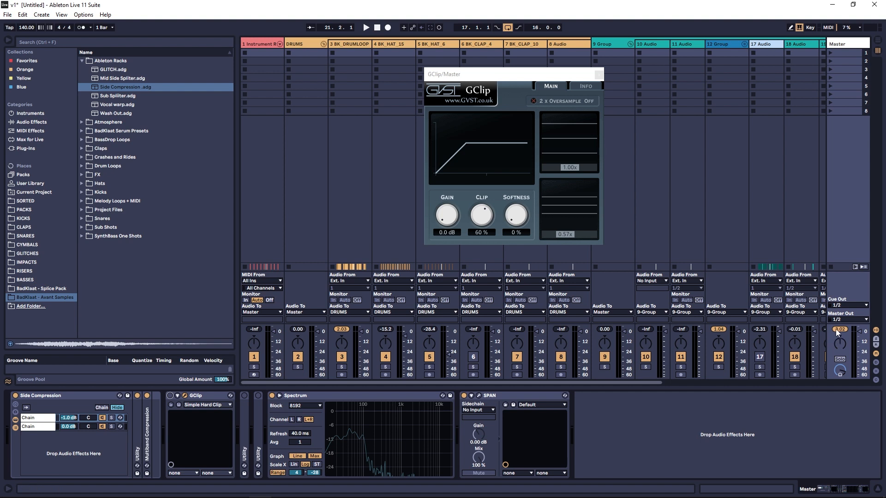
click(170, 395)
key(space)
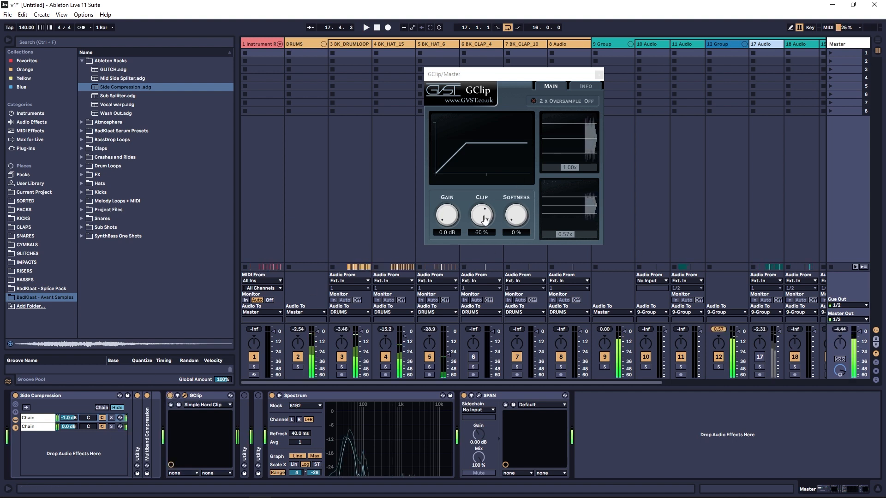
Set GClip's Clip to 100 % and raise its Gain to 3.0 dB while playing the drop
drag(484, 220, 536, 161)
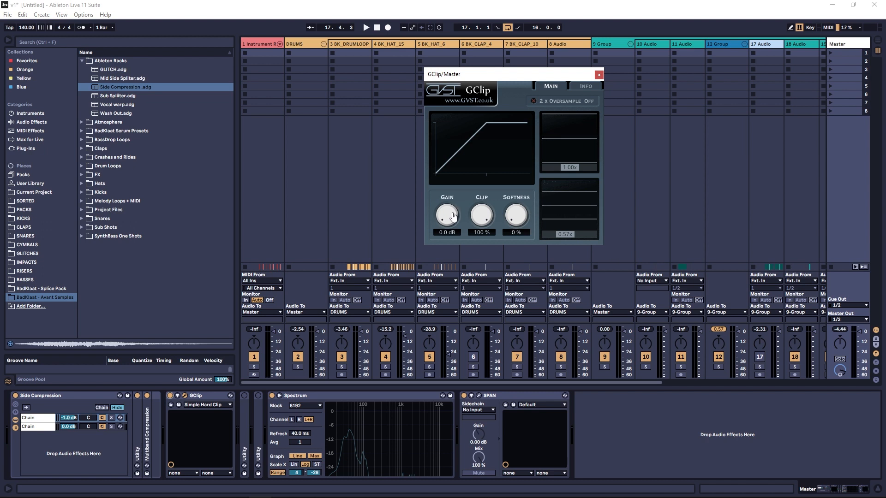
drag(455, 213, 455, 209)
drag(451, 215, 465, 231)
key(space)
key(space)
mouse_move(456, 216)
mouse_down()
mouse_move(455, 185)
mouse_move(456, 201)
mouse_up()
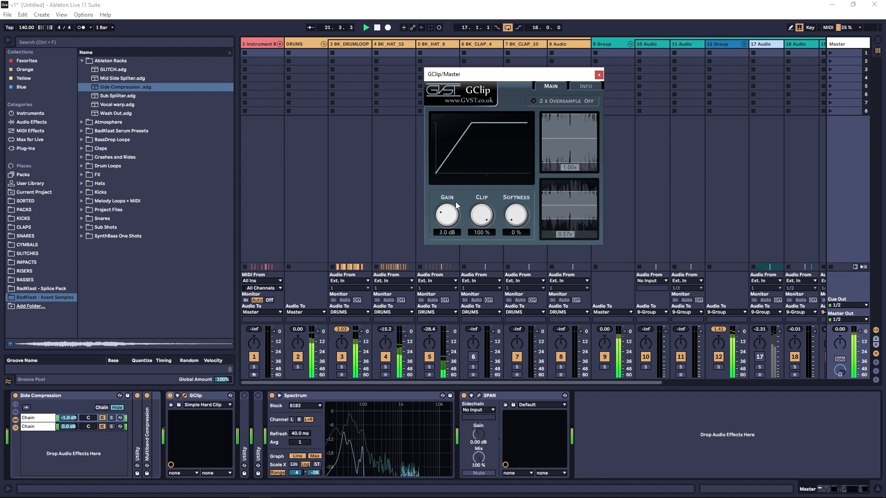
Compare the playback with GClip bypassed and active, set its Gain to 2.1 dB, and close the plug-in window
click(170, 397)
click(169, 395)
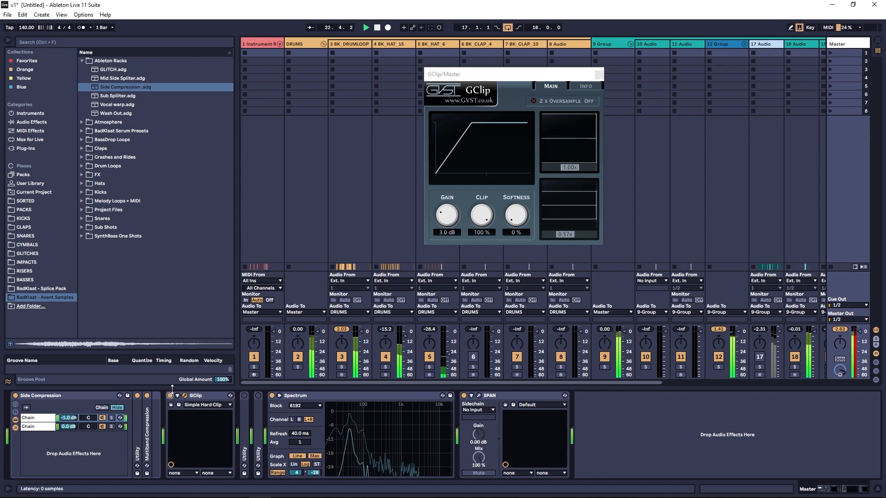
drag(448, 216, 455, 223)
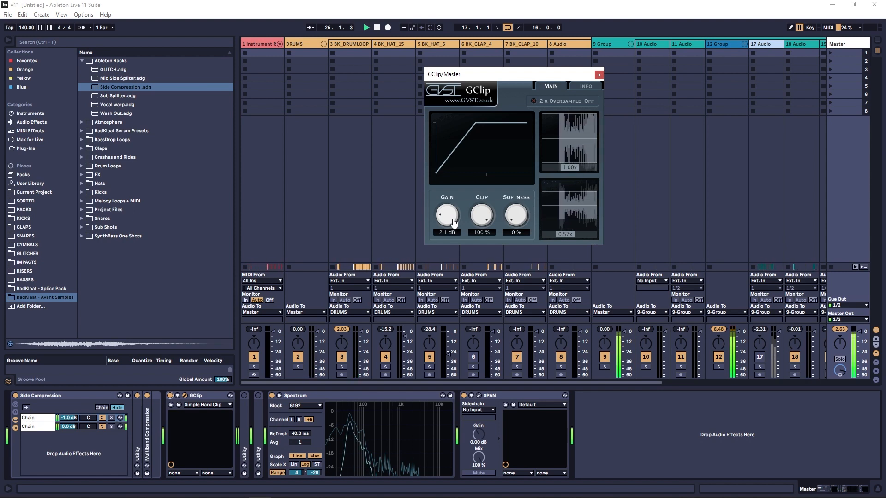
click(599, 75)
key(space)
Return to Arrangement View, unfold 12 Group, show the devices of 14 Audio and play its clips from bar 25
key(Tab)
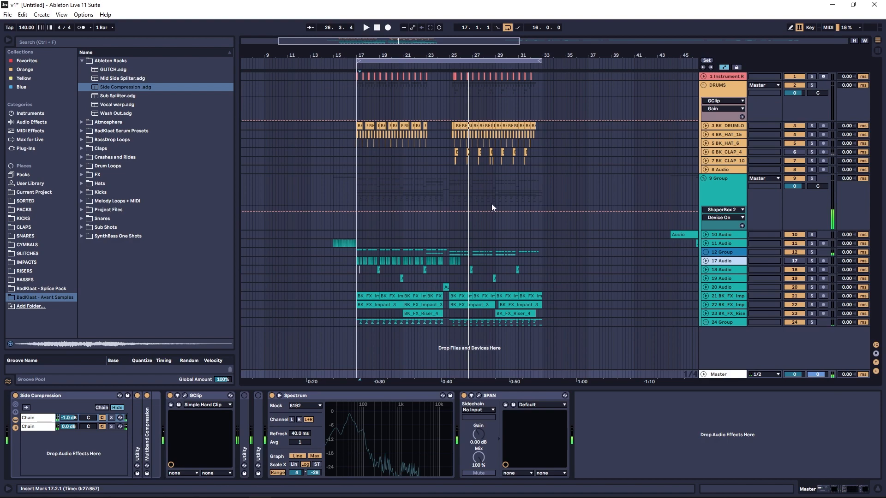
click(706, 253)
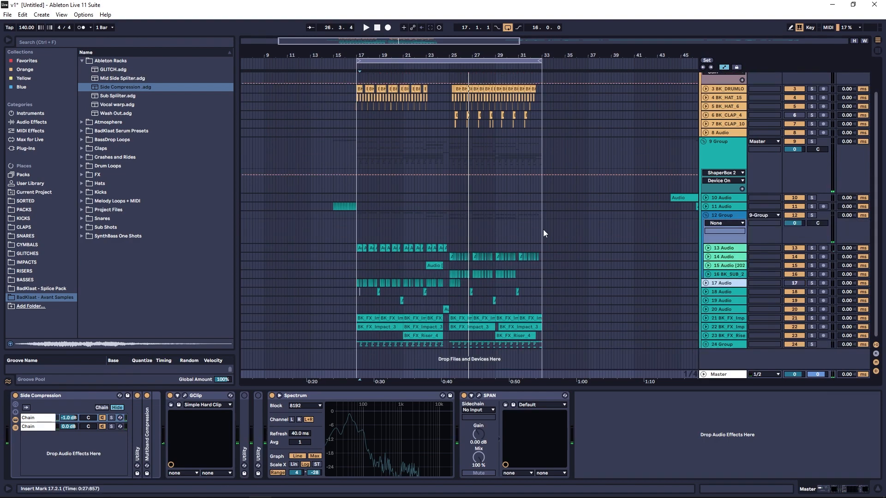
click(725, 257)
drag(467, 52, 446, 76)
click(311, 258)
key(space)
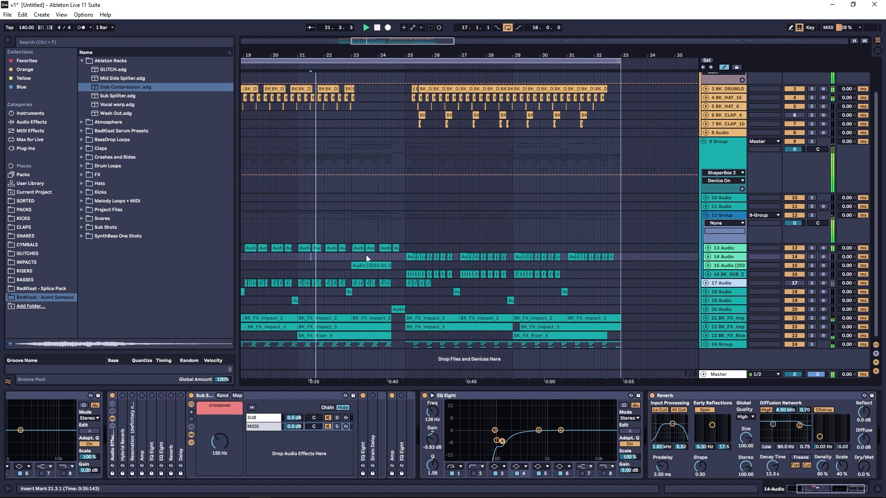
click(406, 256)
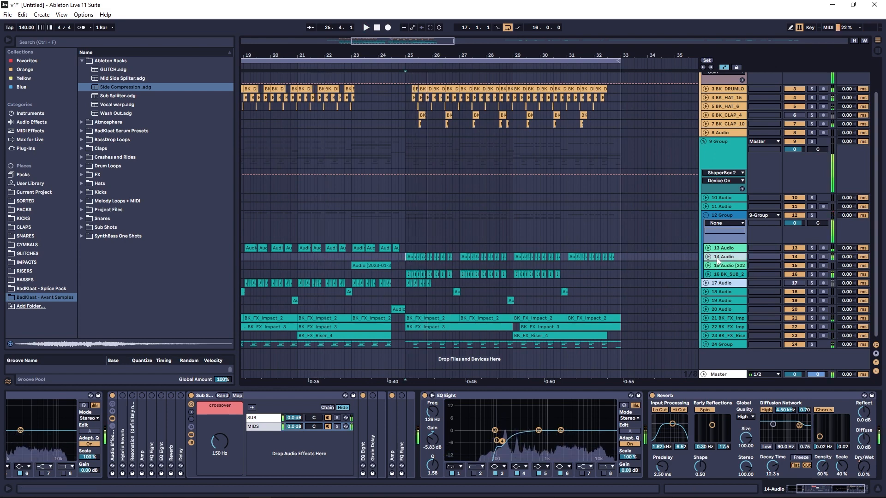
Play the drop from bar 25 to listen to the 14 Audio layer
key(space)
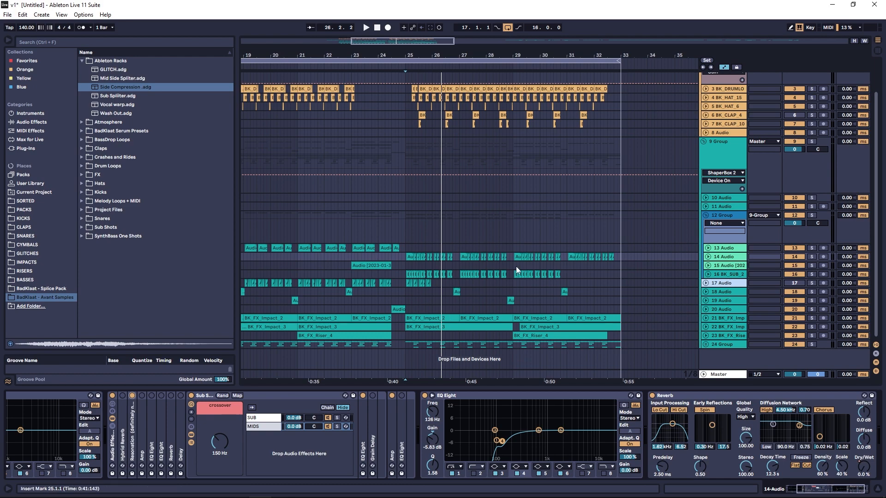
key(space)
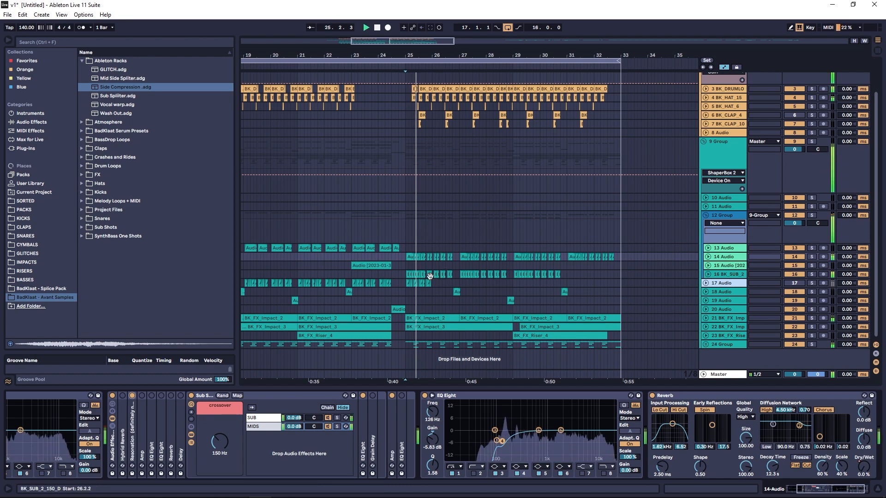
double_click(132, 418)
drag(247, 412, 247, 410)
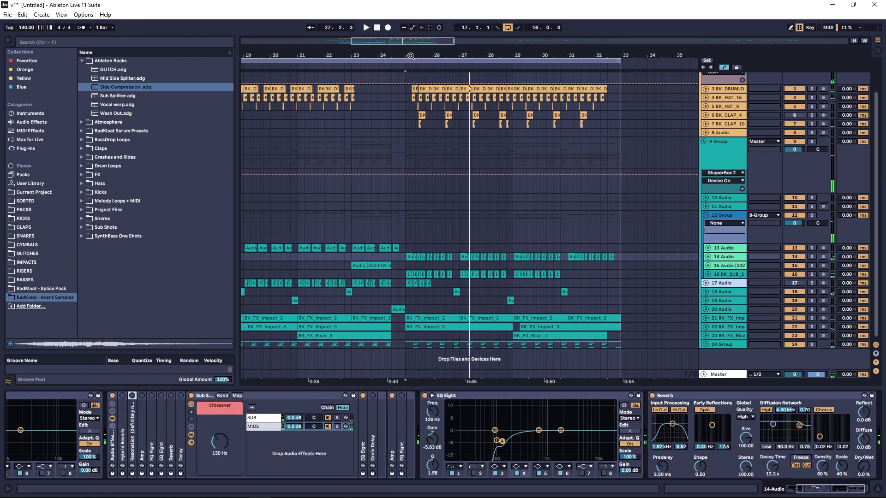
drag(410, 56, 417, 32)
key(space)
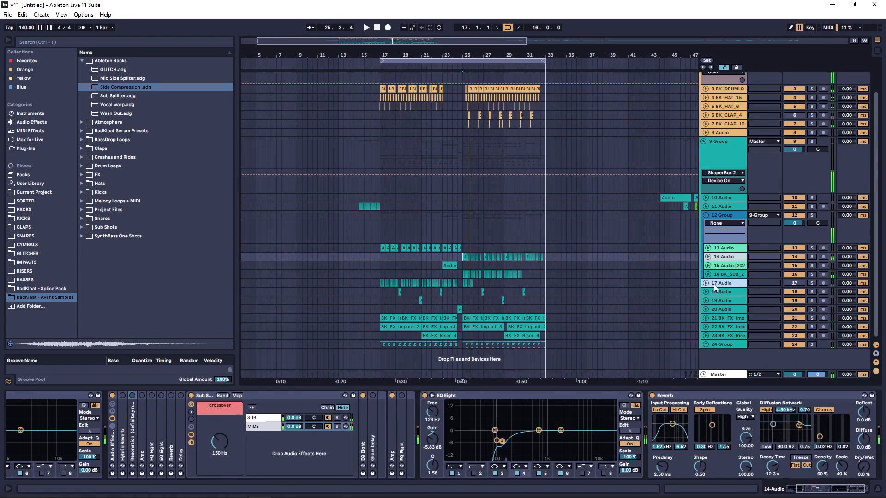
Show the devices of 17 Audio, unfold the track and delete its clips before bar 25
click(712, 284)
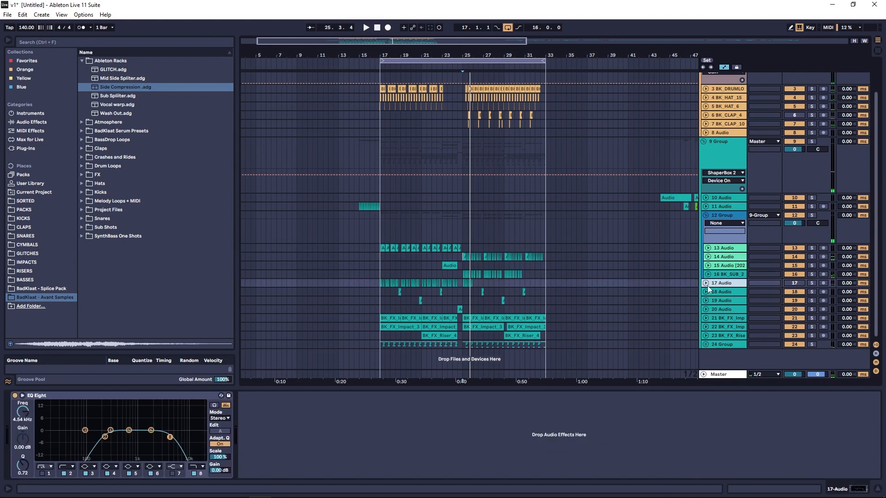
click(706, 283)
mouse_move(461, 283)
mouse_down()
mouse_move(482, 283)
mouse_move(358, 286)
mouse_move(474, 283)
mouse_move(466, 287)
mouse_up()
key(Delete)
click(466, 285)
drag(477, 45, 483, 69)
drag(466, 286, 350, 295)
key(Delete)
Play the drop from bar 25 and check GClip's settings on the master, closing its window again
click(308, 284)
key(space)
key(space)
drag(335, 56, 429, 132)
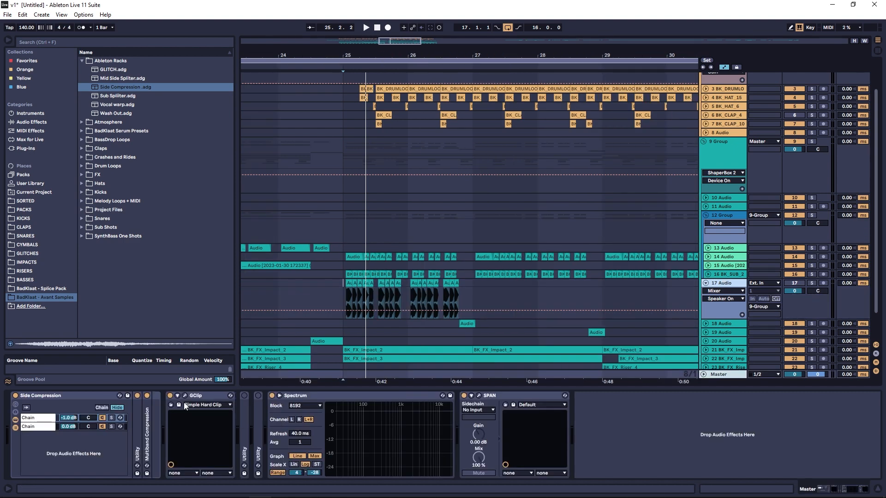
click(185, 396)
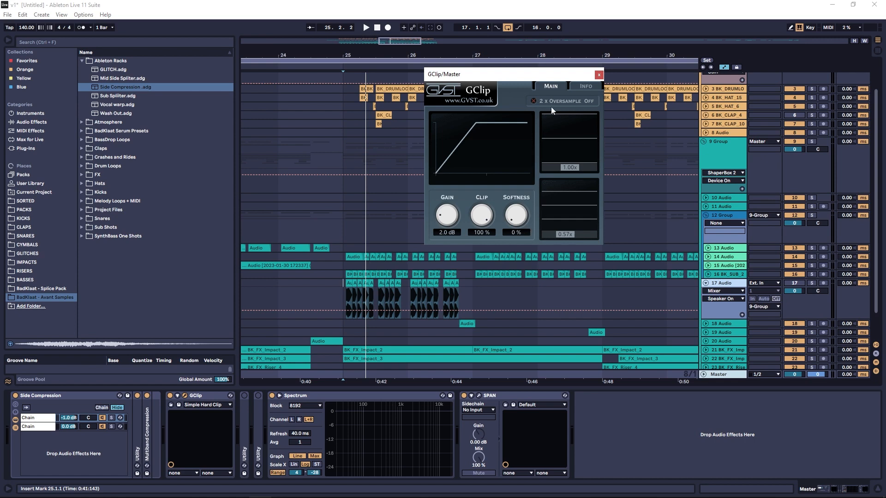
click(598, 75)
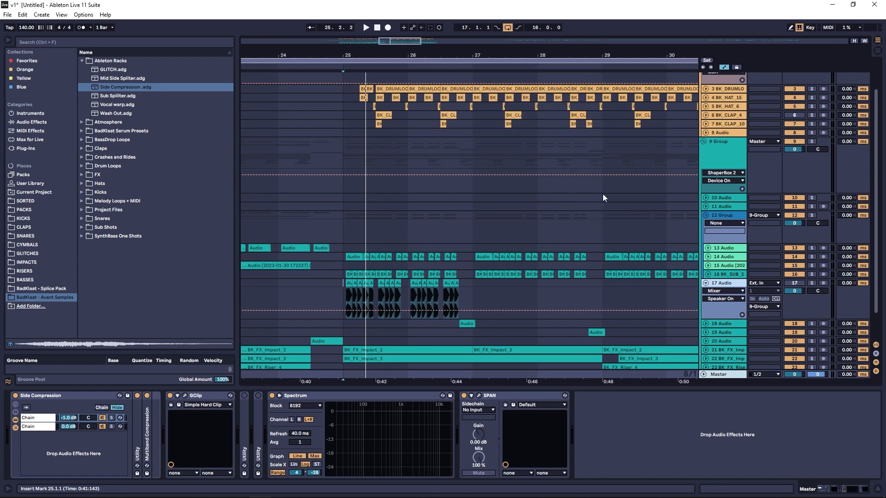
Unfold 16 BK_SUB_2 and move 17 Audio into 12 Group
drag(364, 51, 384, 90)
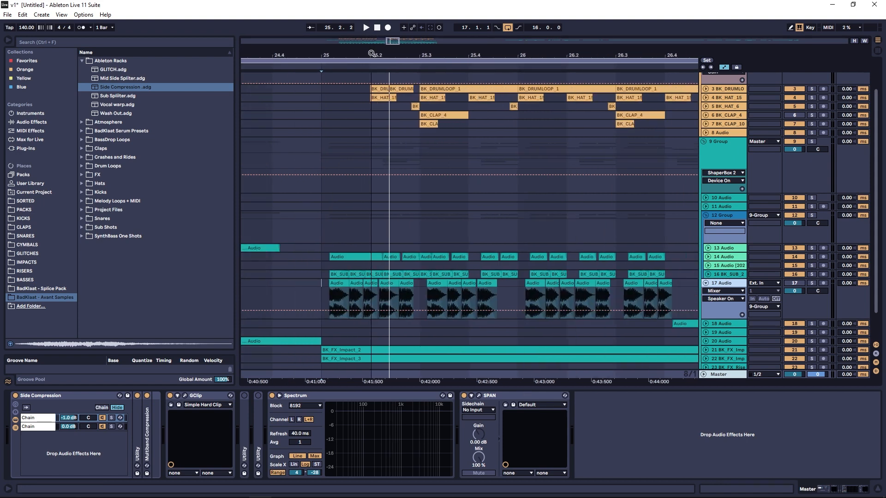
click(708, 274)
scroll(603, 245, down, 3)
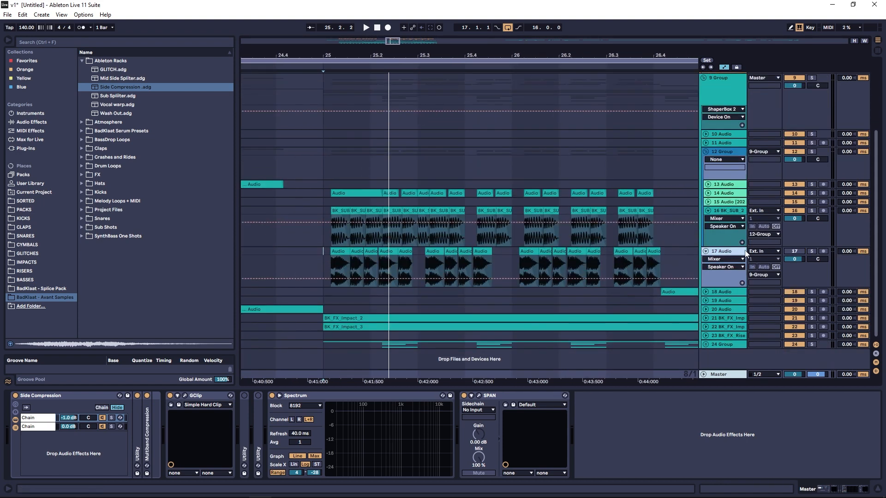
click(724, 257)
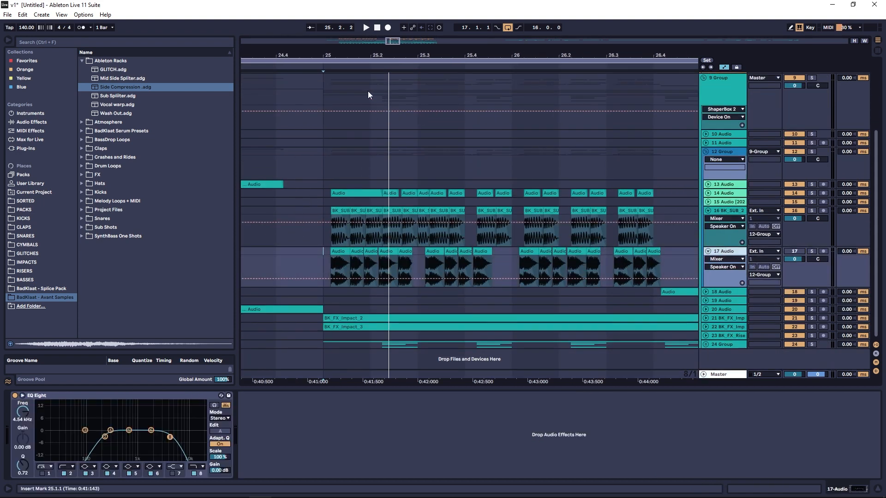
Set the arrangement grid to 1/16
drag(329, 56, 308, 74)
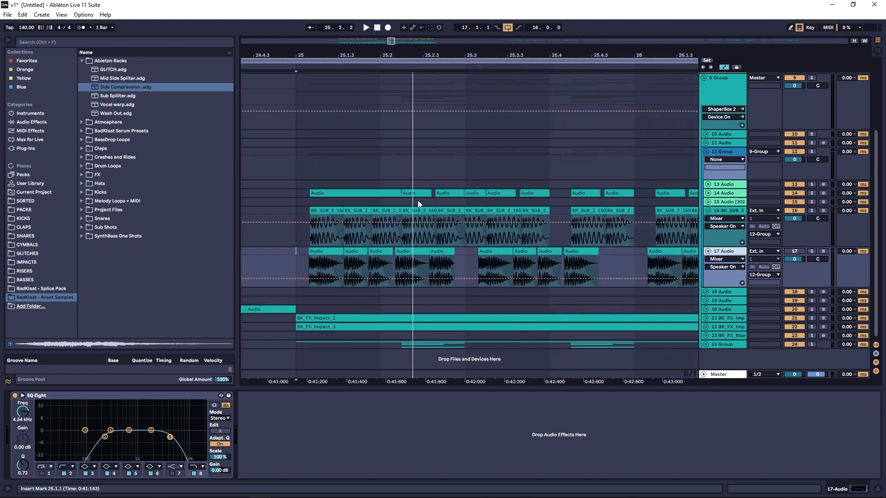
right_click(280, 257)
click(342, 379)
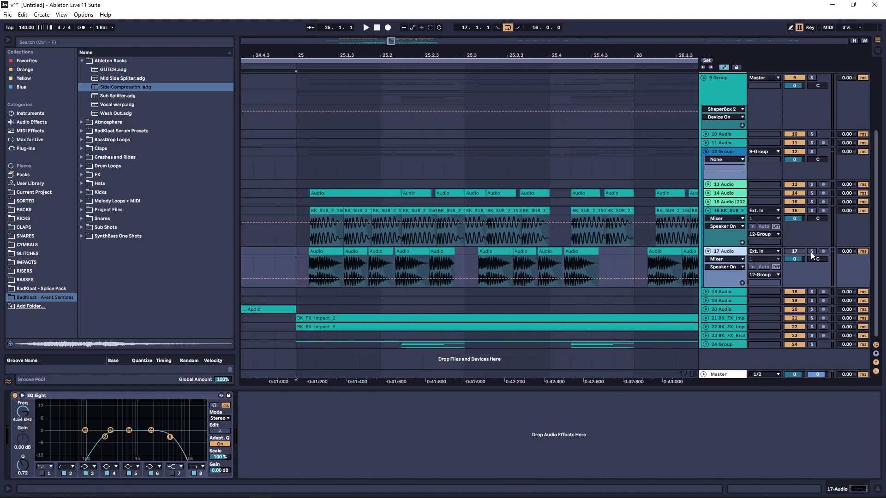
Solo 14 Audio, 16 BK_SUB_2 and 17 Audio together and play them from bar 25
key(space)
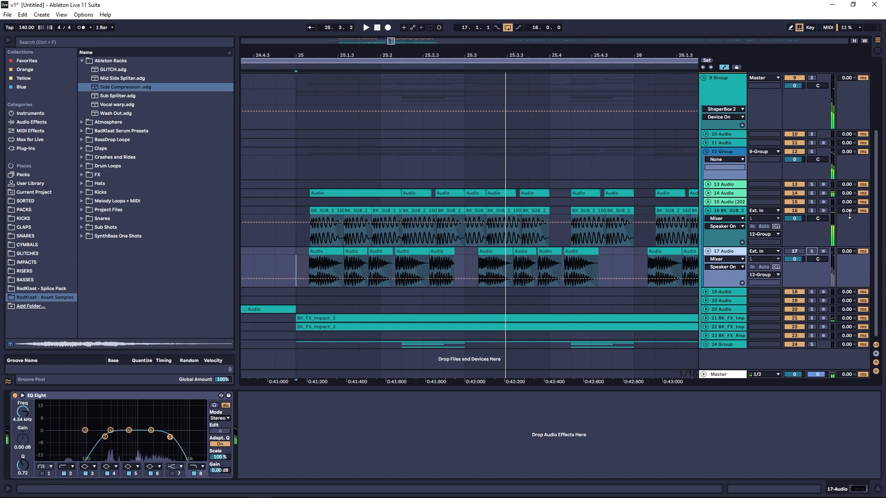
click(811, 194)
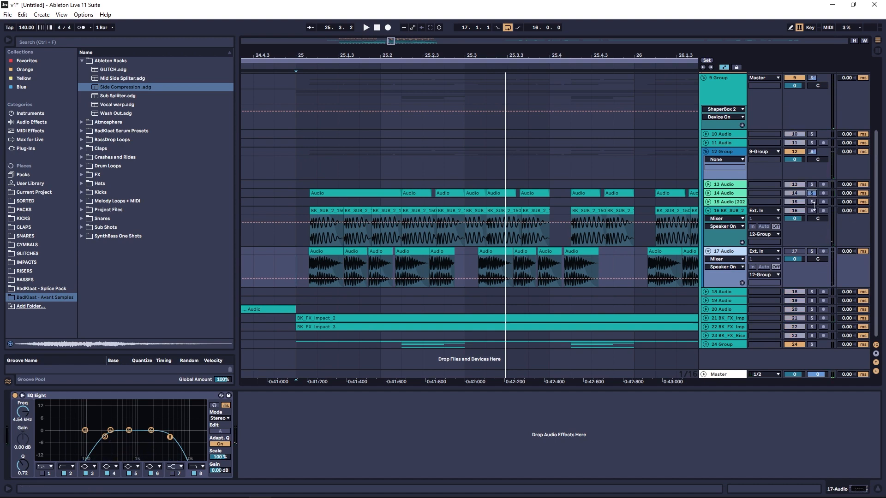
key(space)
click(811, 252)
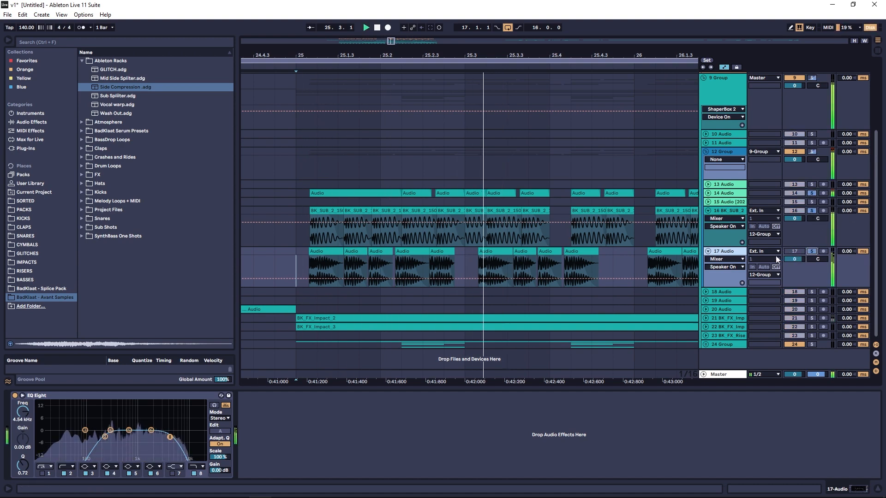
key(space)
Set the grid to 1/128 and align the third, fourth and fifth 17 Audio clips in bar 25 with the BK_SUB_2 clips
drag(299, 64, 323, 100)
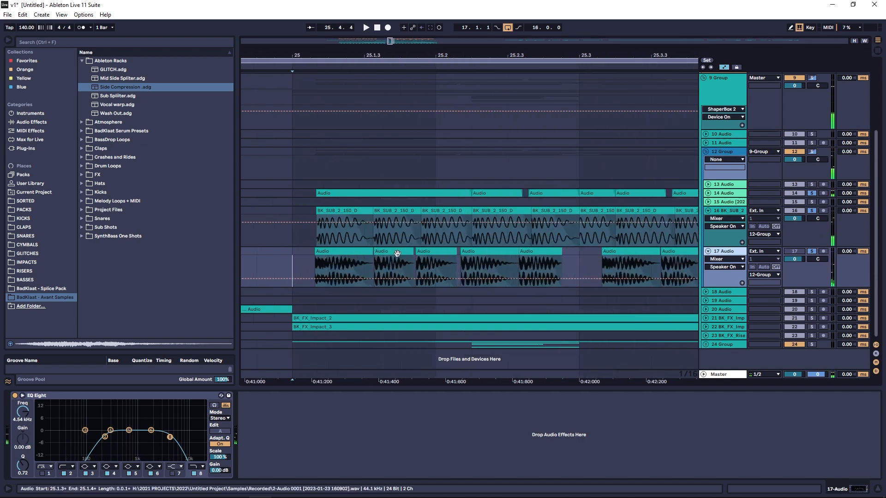
right_click(271, 254)
click(326, 333)
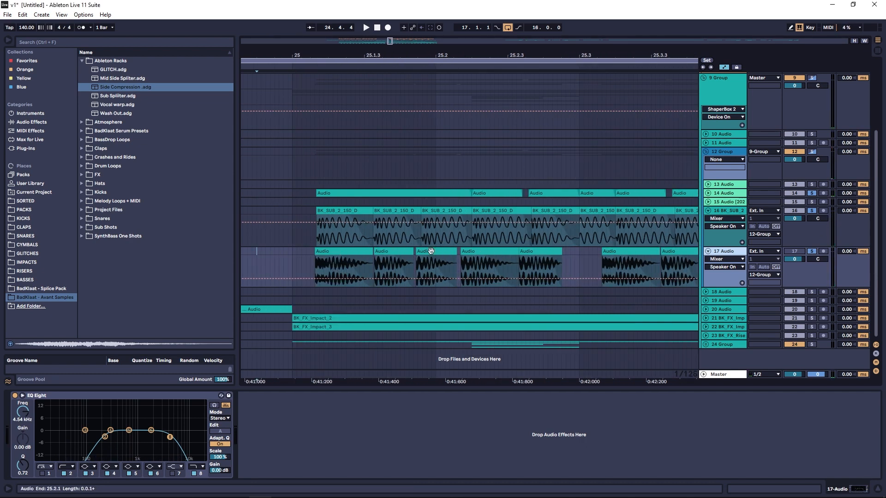
click(436, 252)
click(483, 251)
drag(483, 252, 532, 252)
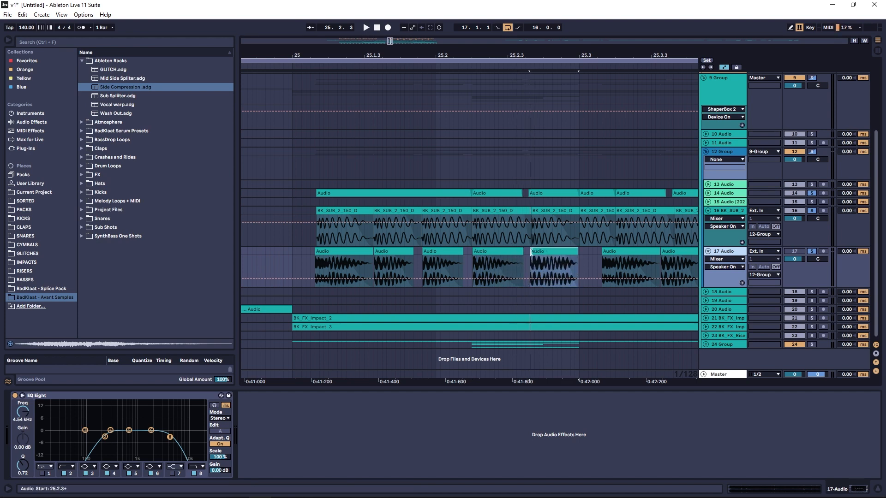
Replace the fifth 17 Audio clip in bar 25 with a copy of the fourth and play the result
key(Delete)
drag(495, 251, 546, 256)
click(310, 263)
key(space)
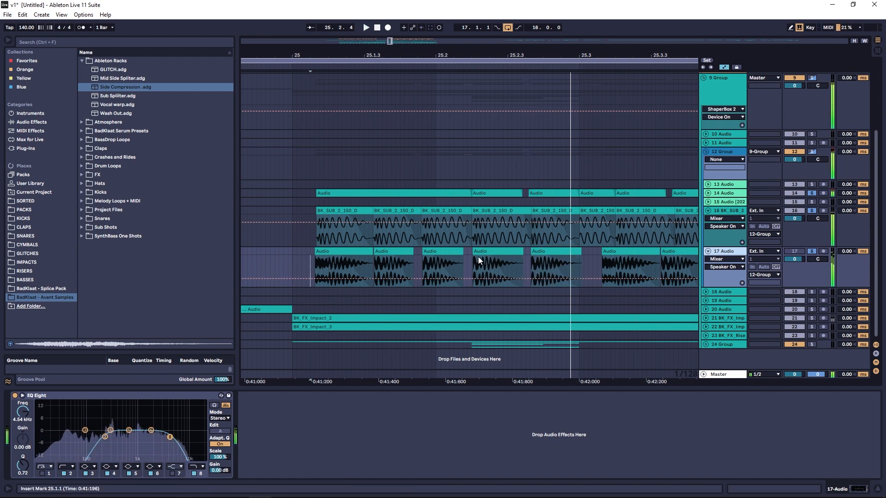
Extend the fourth 17 Audio clip to the start of the fifth, hide the automation, fade out its end and play it
drag(521, 250, 512, 253)
click(311, 264)
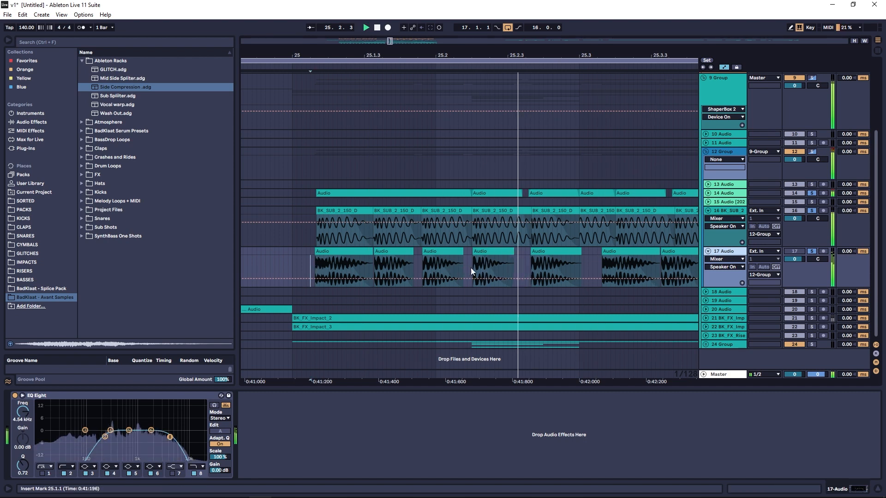
drag(514, 251, 528, 254)
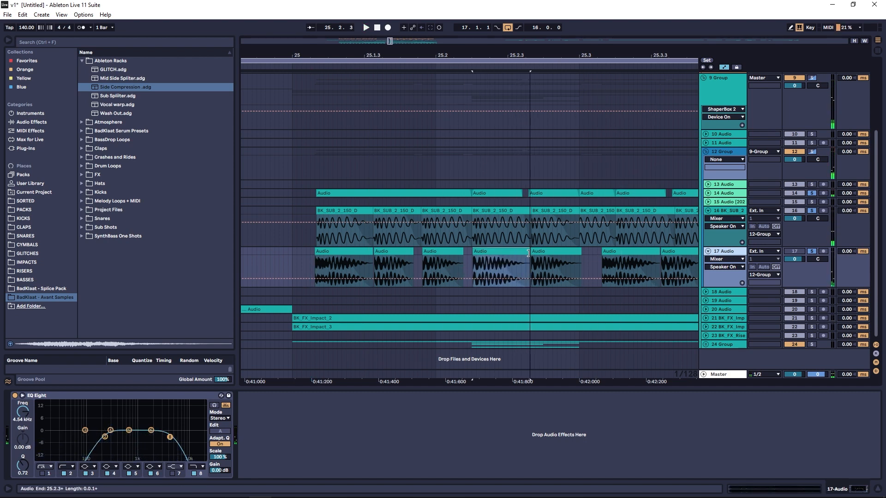
key(a)
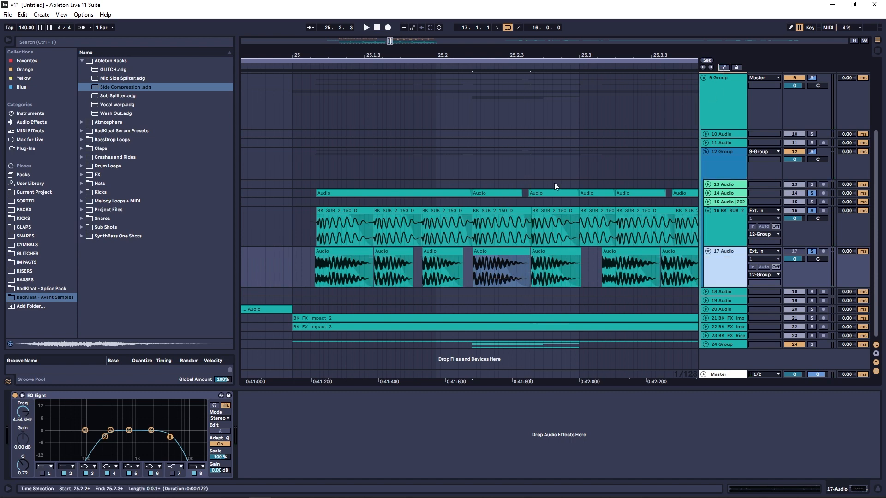
key(space)
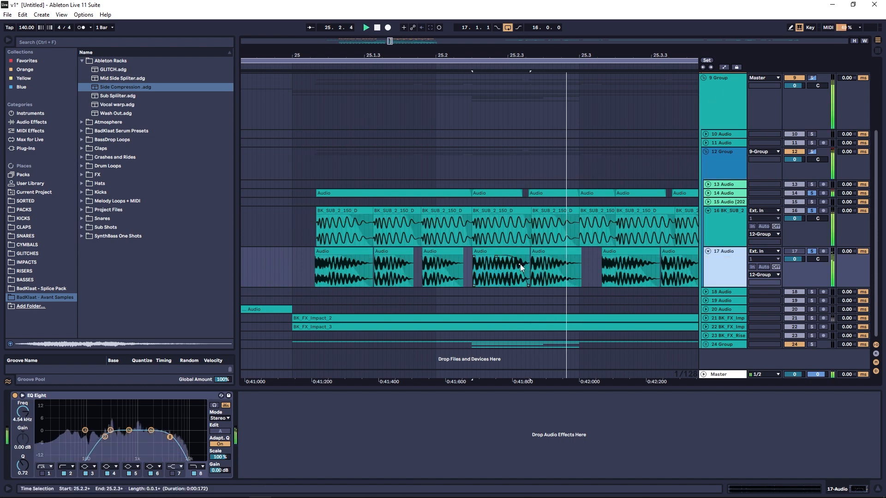
Delete the second BK_DRUMLOOP_1 clip in bar 25 and the instrument-track clip above it, and play the passage
scroll(519, 186, up, 4)
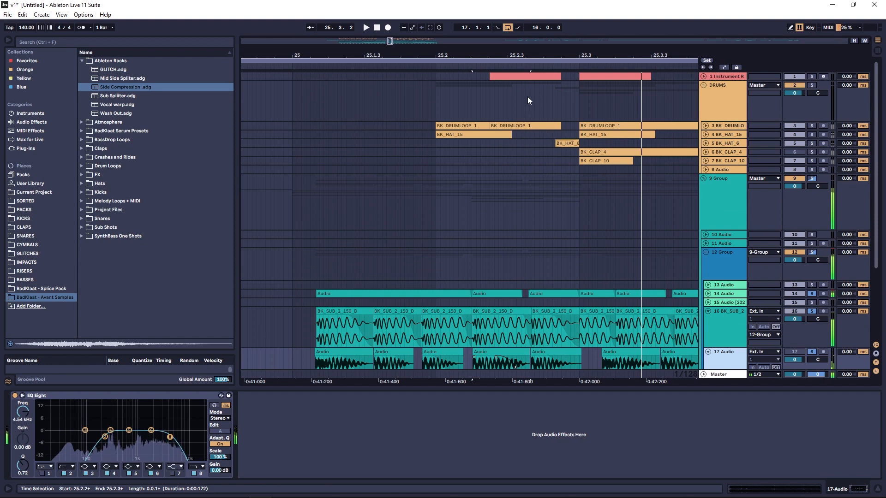
click(705, 125)
click(503, 126)
key(Delete)
click(497, 77)
click(279, 144)
key(space)
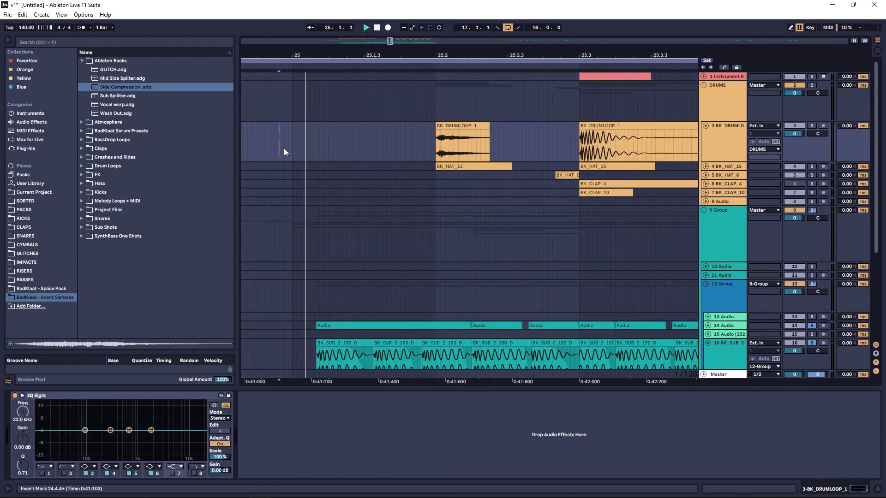
scroll(369, 152, down, 4)
key(space)
key(space)
Unfold 14 Audio, solo only 17 Audio and play it from just before bar 25
scroll(411, 158, down, 3)
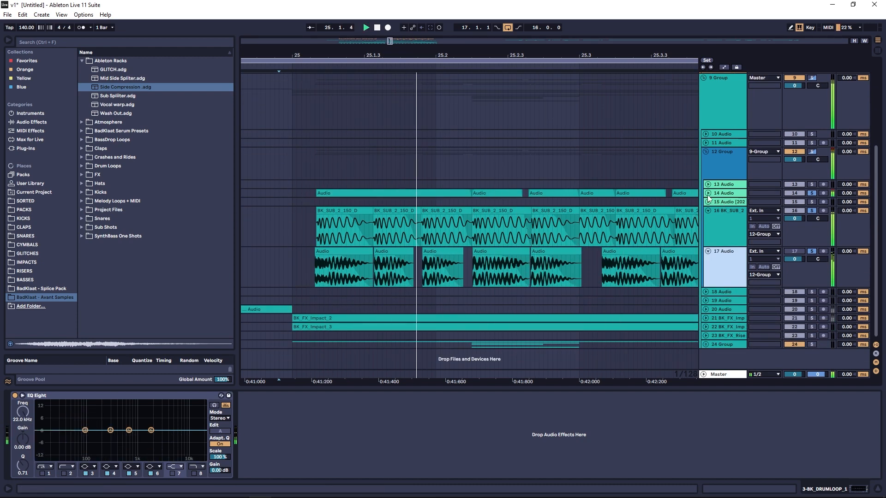
click(707, 193)
click(811, 283)
key(space)
key(space)
key(space)
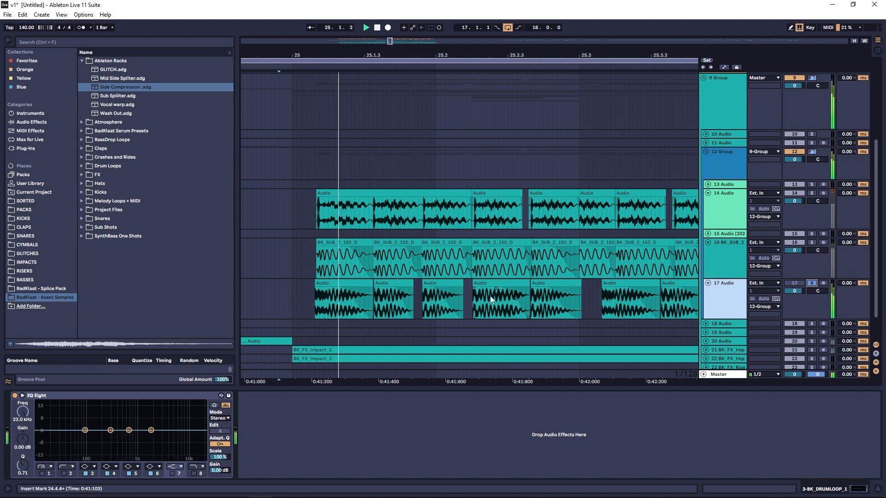
key(space)
Split the fourth 17 Audio clip in bar 25 near its end, delete the tail and replay the passage
drag(476, 294, 516, 294)
key(ctrl+e)
click(523, 283)
key(Delete)
click(279, 303)
key(space)
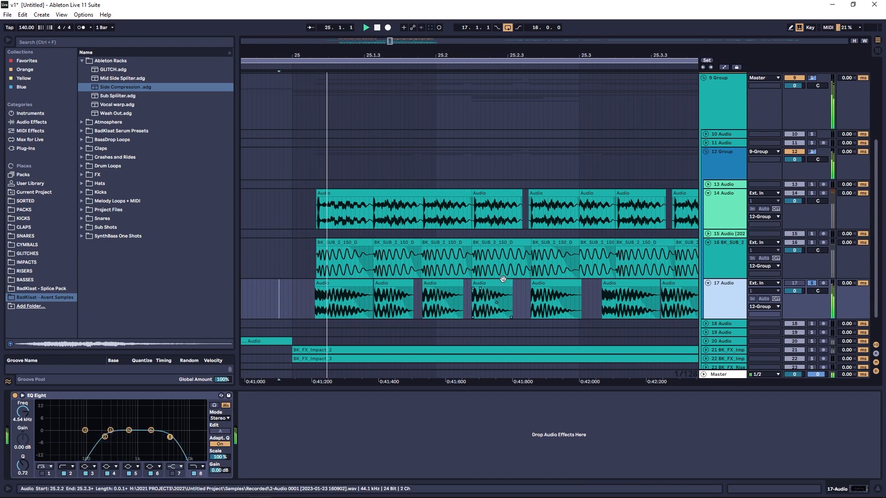
Nudge the fourth 17 Audio clip slightly later, adjust the end of the fifth and play both
drag(488, 281, 493, 282)
click(302, 301)
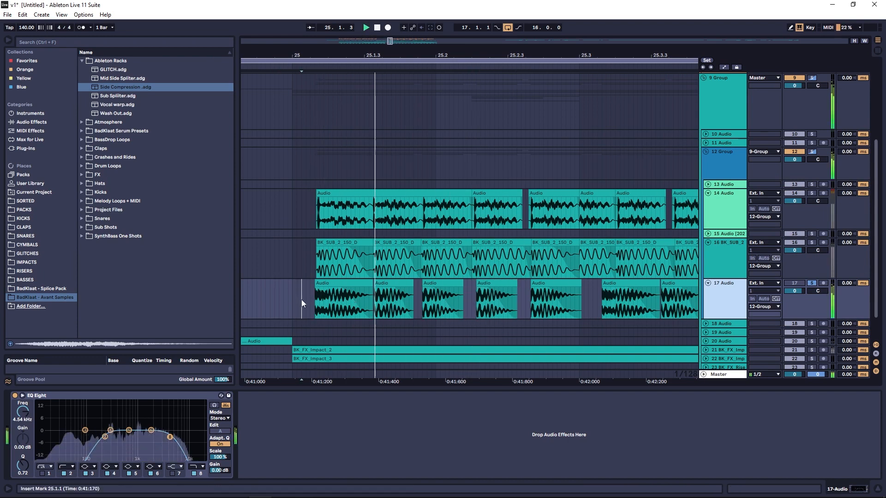
click(571, 285)
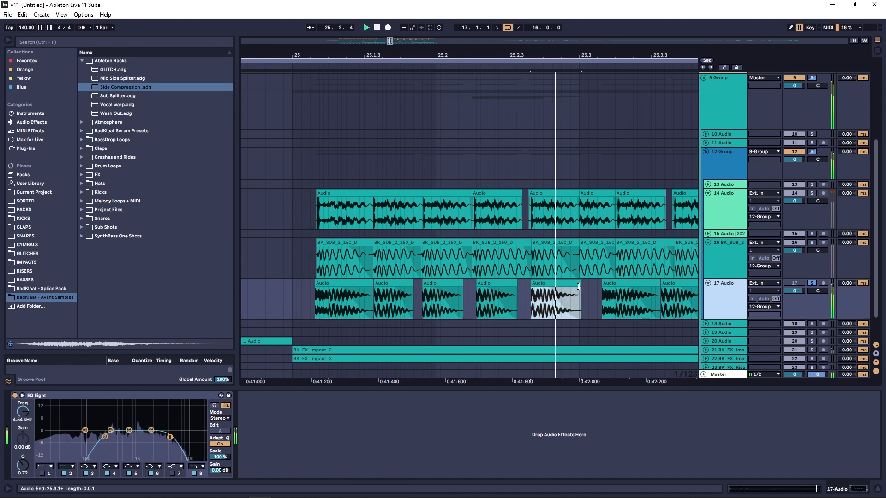
key(space)
drag(573, 286, 578, 284)
click(315, 296)
key(space)
key(space)
Replay the edited clips and delete the remaining 17 Audio clips from 25.3.1 onward
key(space)
drag(492, 55, 372, 42)
key(space)
key(space)
key(space)
drag(378, 293, 565, 296)
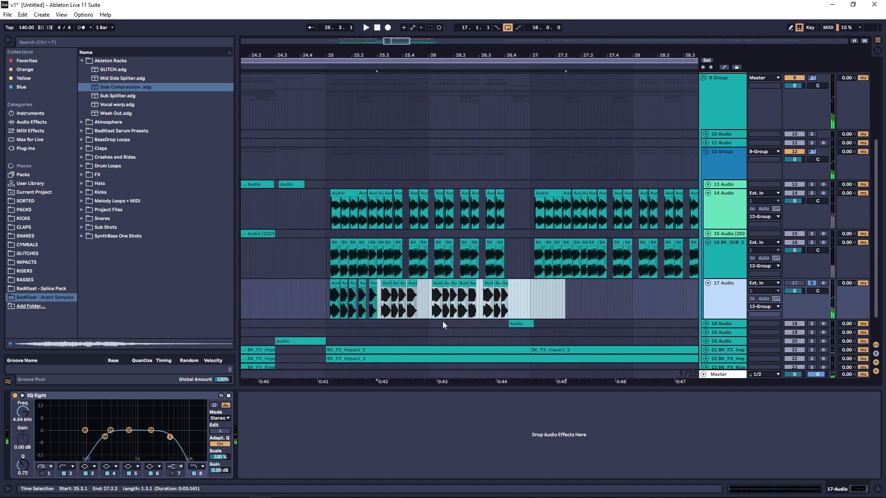
key(Delete)
Duplicate the beat from 25.2 to 25.3 on 17 Audio four times
scroll(366, 129, up, 3)
drag(430, 296, 380, 294)
key(space)
key(ctrl+d)
key(ctrl+d)
key(ctrl+d)
key(ctrl+d)
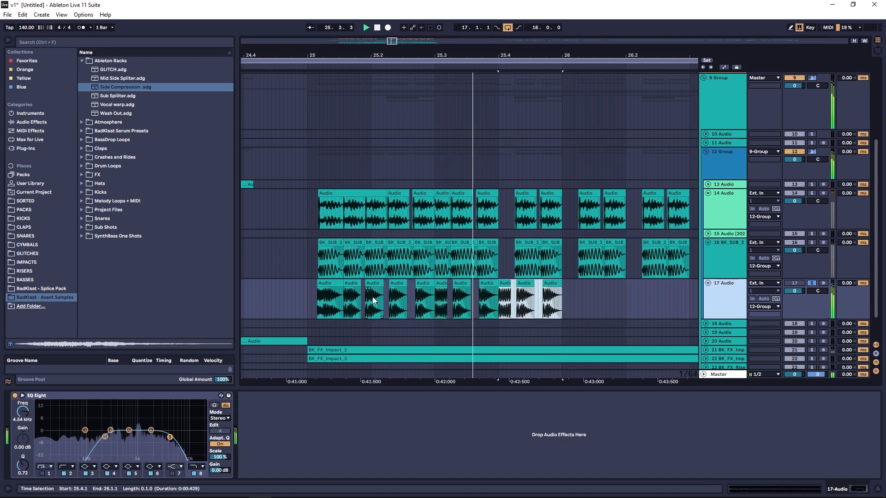
key(space)
Delete the short leftover clips at 25.3, 25.4, 26 and 26.2 on 17 Audio and play from bar 25
click(439, 284)
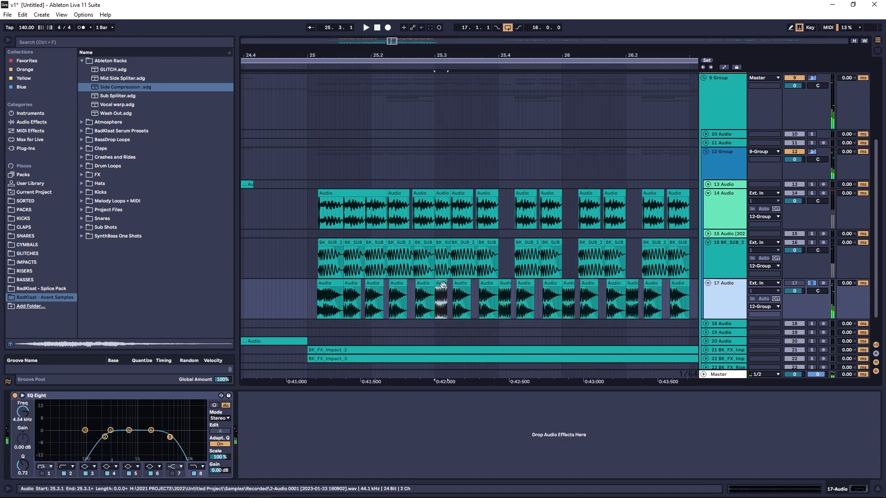
key(Delete)
click(504, 284)
key(Delete)
click(562, 287)
key(Delete)
click(631, 286)
key(Delete)
click(312, 302)
key(space)
Duplicate the 17 Audio beat from 26.2 to 26.3 so the clips extend to 26.4
drag(537, 55, 417, 41)
drag(481, 295, 517, 300)
key(space)
key(ctrl+d)
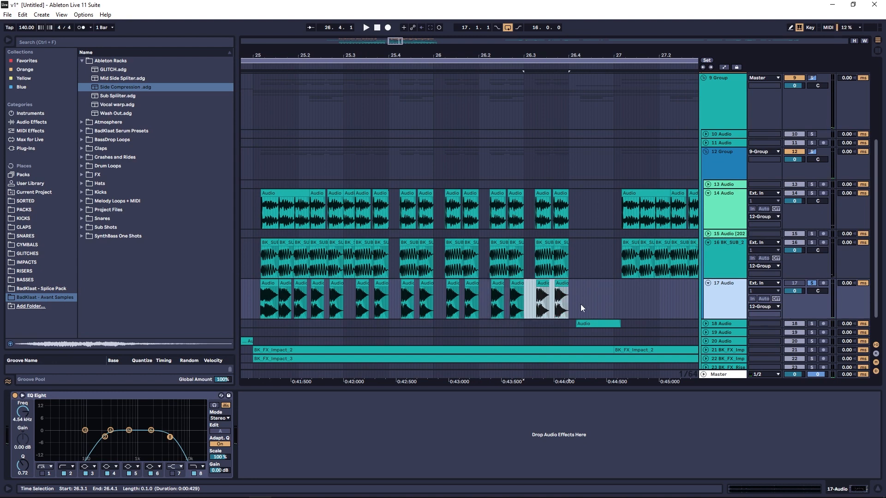
Turn off solo on 17 Audio and play the drop with all tracks sounding together
click(591, 299)
drag(429, 50, 368, 51)
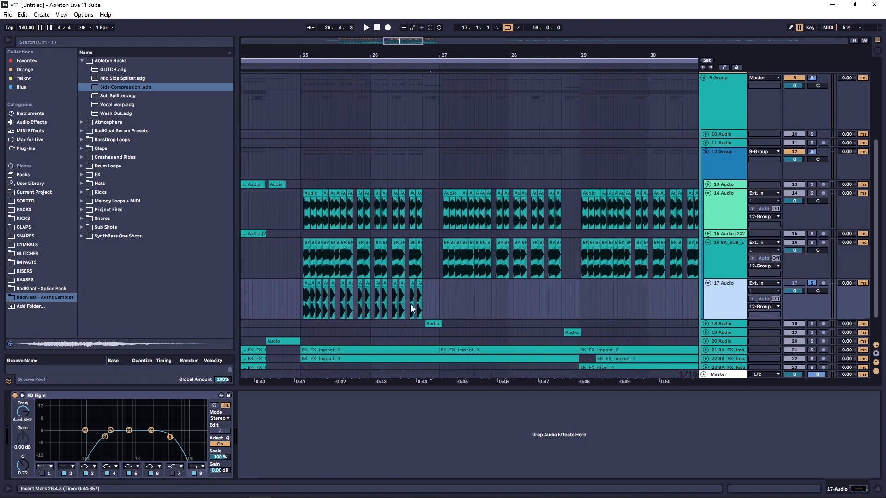
click(811, 283)
key(space)
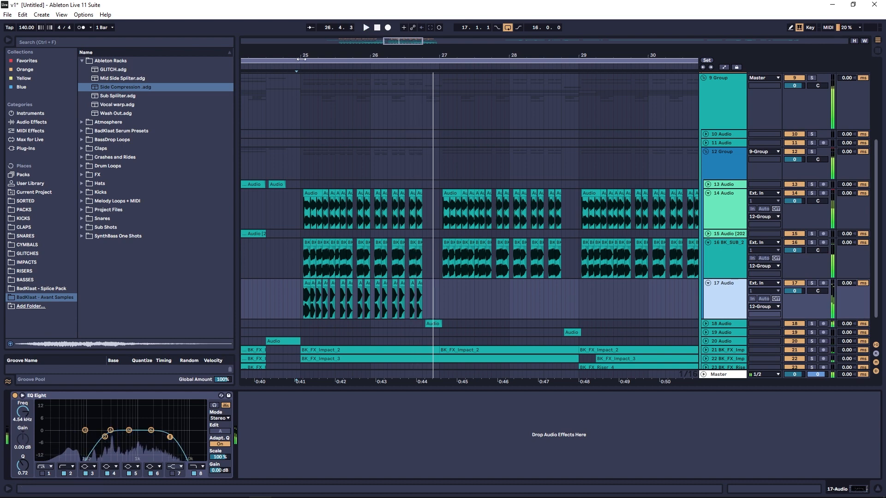
Duplicate the 17 Audio section from 25.1.1 to 27.1.1 twice and play the drop from just before bar 25
drag(300, 59, 298, 65)
drag(302, 293, 520, 296)
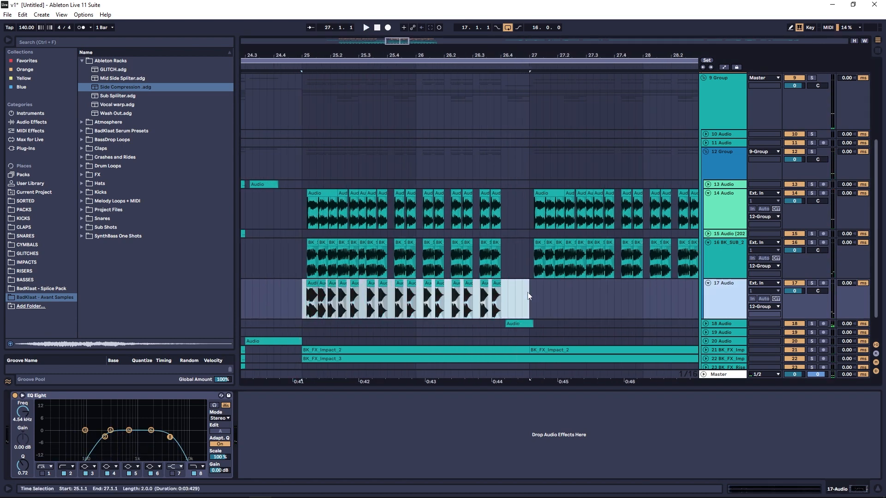
key(ctrl+d)
key(ctrl+d)
mouse_move(392, 54)
mouse_down()
mouse_move(392, 42)
mouse_move(406, 56)
mouse_up()
click(316, 294)
key(space)
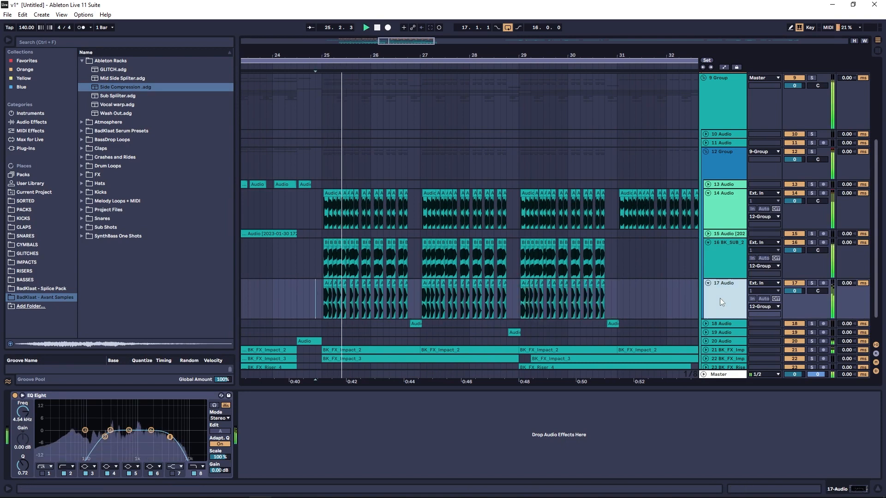
key(space)
Add a second EQ Eight to 17 Audio and boost a narrow band by 15 dB at 306 Hz with Q 2.08
click(56, 122)
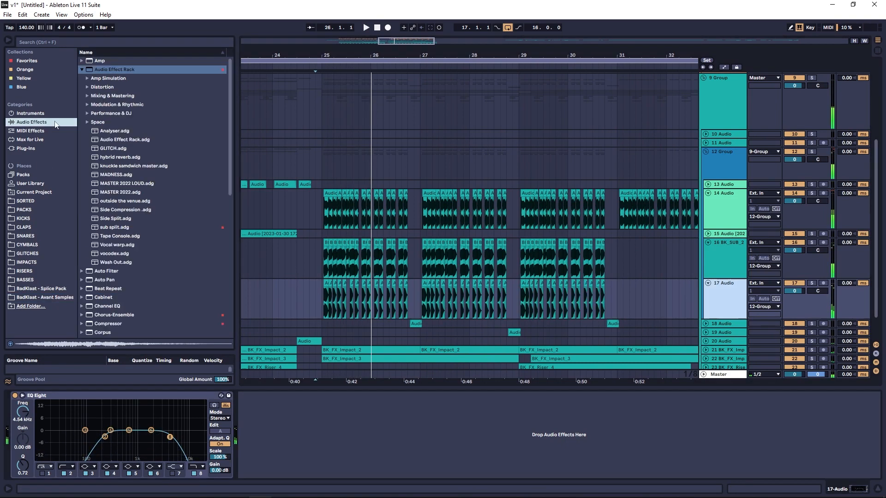
scroll(115, 146, down, 4)
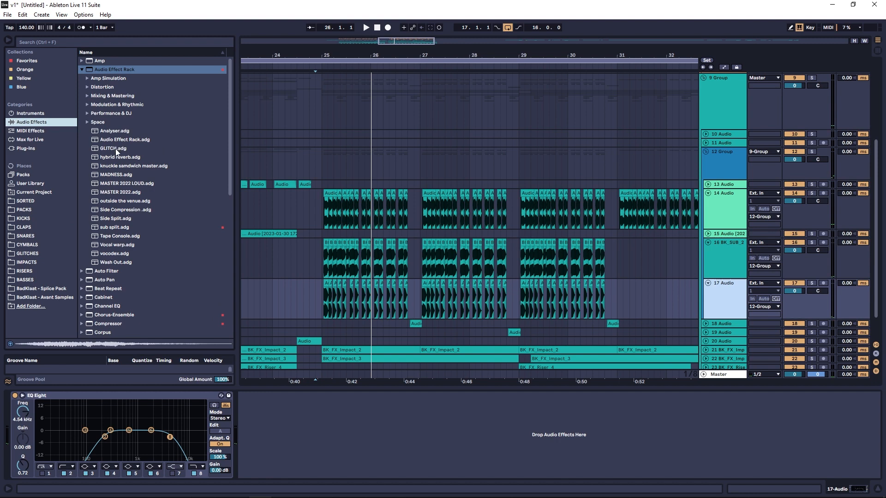
drag(102, 285, 339, 402)
key(space)
drag(250, 465, 250, 447)
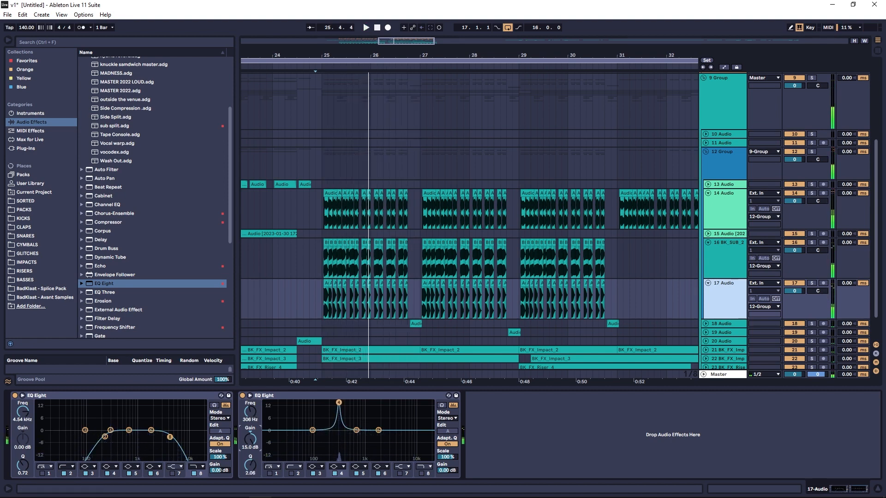
Add an Amp after the second EQ Eight, audition its amp types during playback and choose Boost
scroll(144, 85, up, 5)
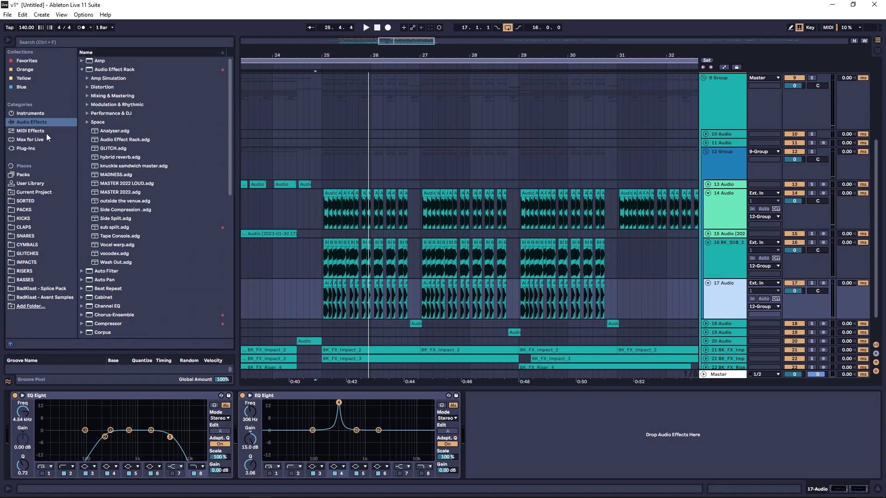
double_click(109, 62)
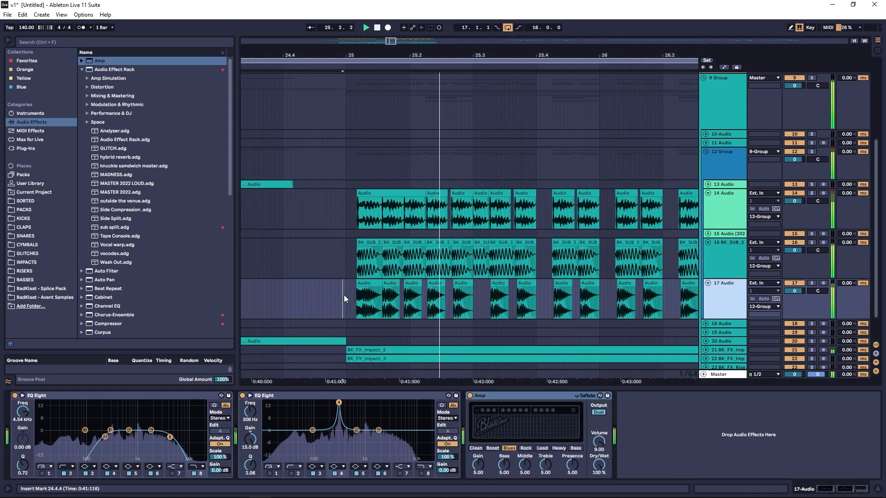
key(space)
click(530, 449)
key(space)
click(542, 448)
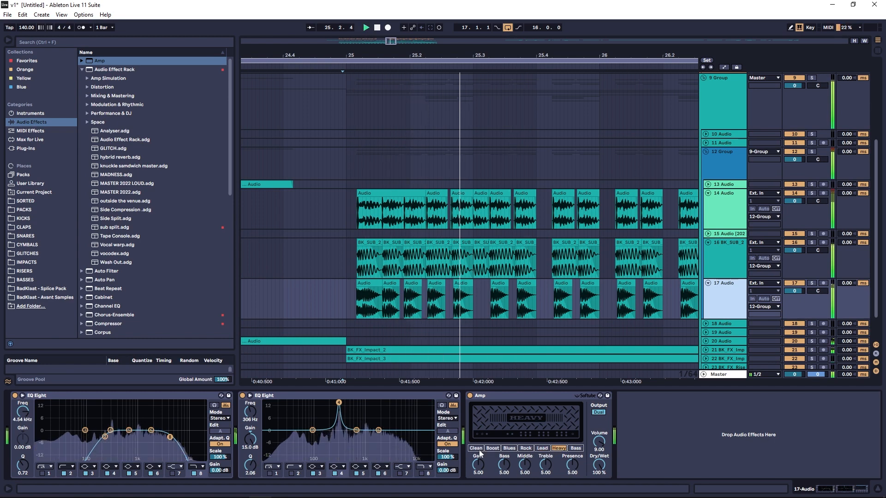
click(492, 449)
Set the second EQ Eight's boosted band to 310 Hz and the Amp's Dry/Wet to 40.5 % while replaying the drop
key(space)
key(space)
key(space)
mouse_move(250, 412)
mouse_down()
mouse_move(250, 402)
mouse_move(250, 421)
mouse_up()
key(space)
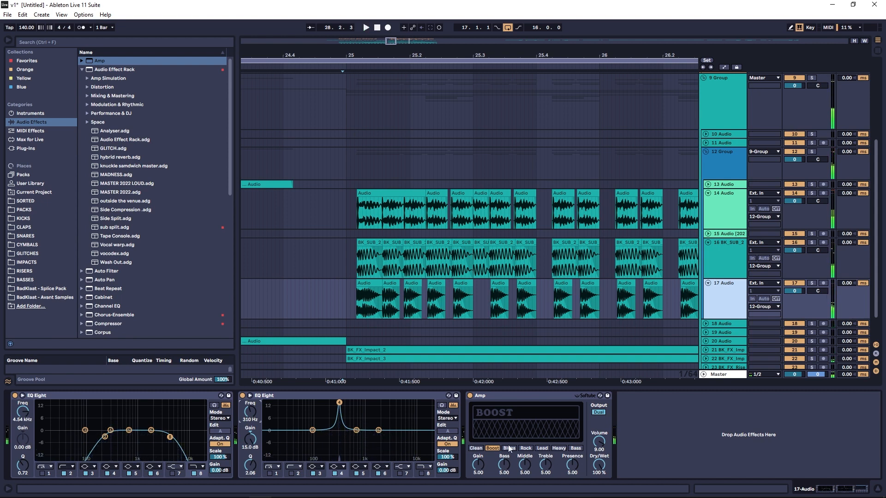
key(space)
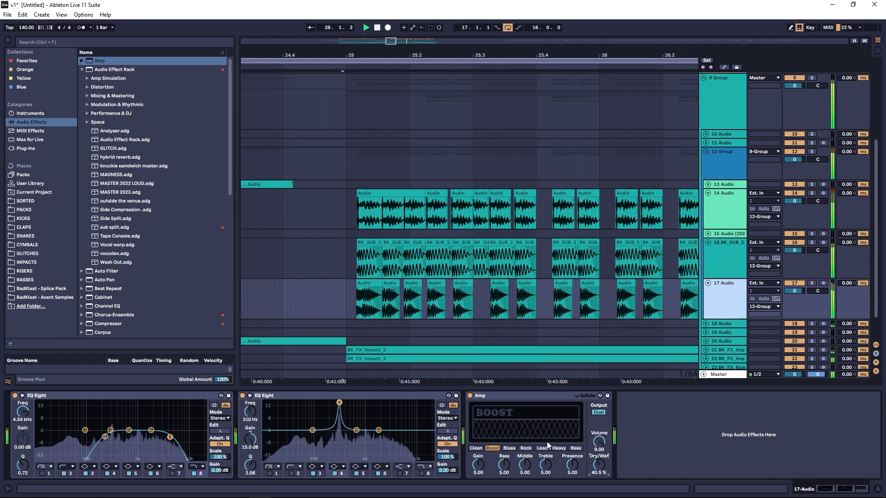
Add an EQ Eight after the Amp, enable its high cut and dip a band to -9.30 dB at 2.50 kHz
key(minus)
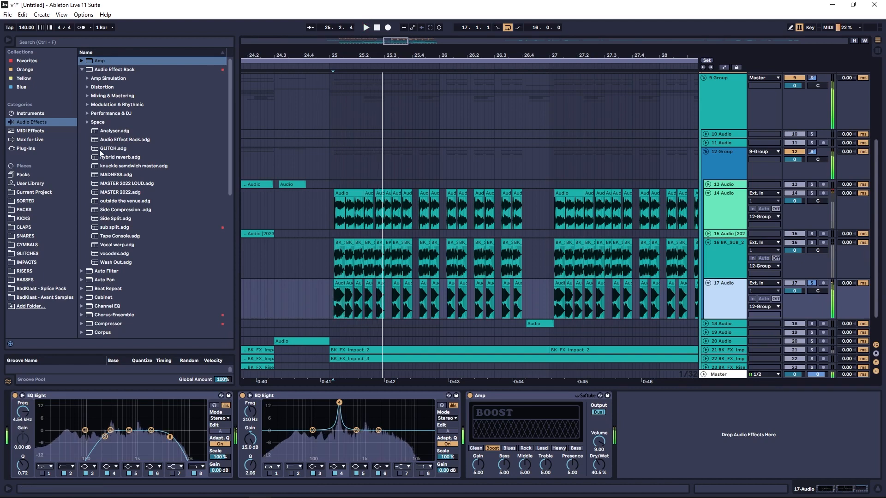
scroll(142, 236, down, 3)
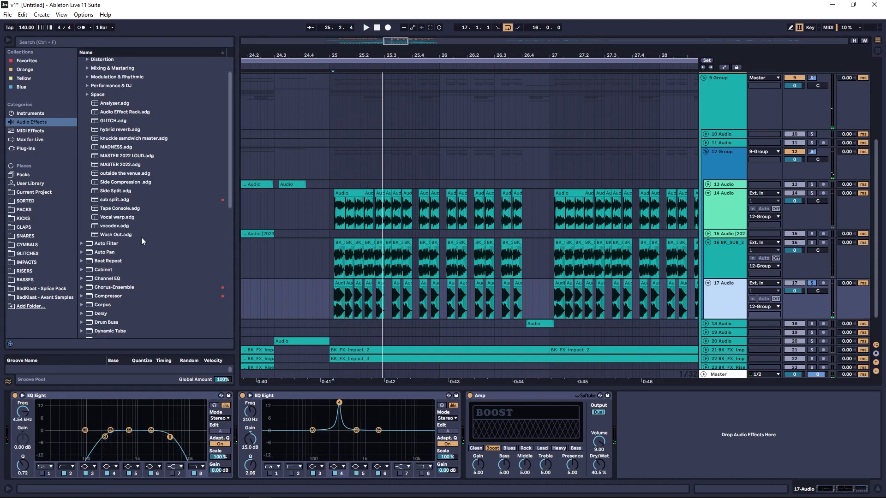
drag(110, 302, 774, 447)
key(space)
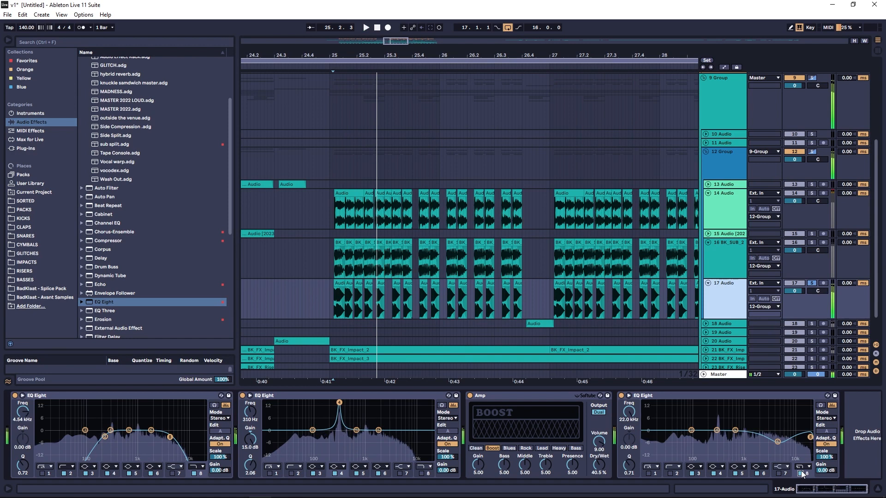
drag(810, 437, 793, 441)
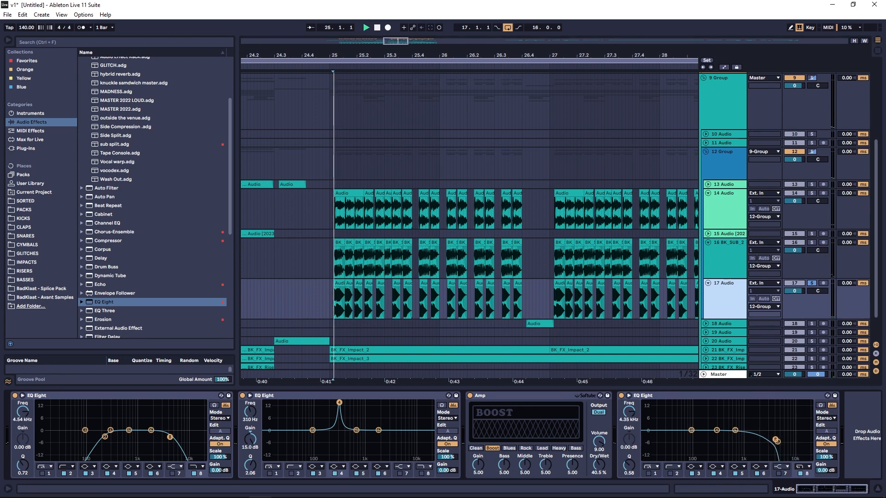
mouse_move(775, 440)
mouse_down()
mouse_move(760, 444)
mouse_move(785, 444)
mouse_move(763, 448)
mouse_up()
key(space)
key(space)
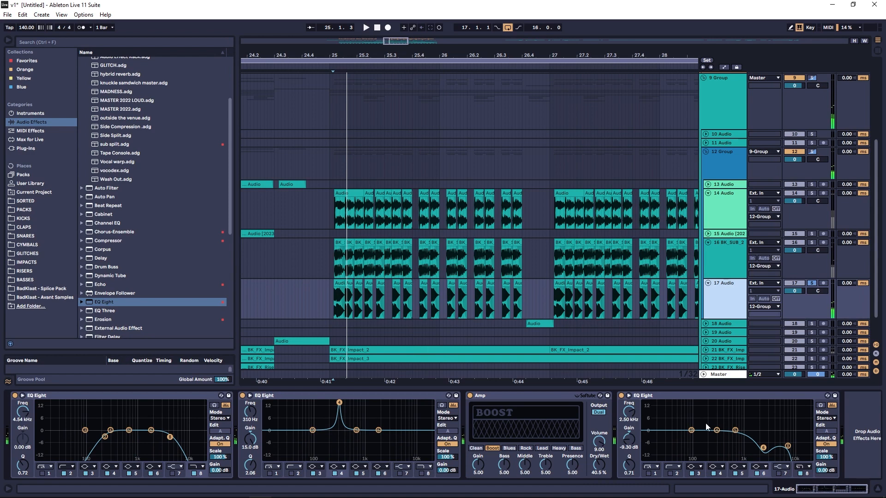
Enable the last EQ Eight's low cut at 213 Hz and turn off solo on 17 Audio
click(647, 473)
key(space)
drag(693, 436, 712, 436)
click(812, 283)
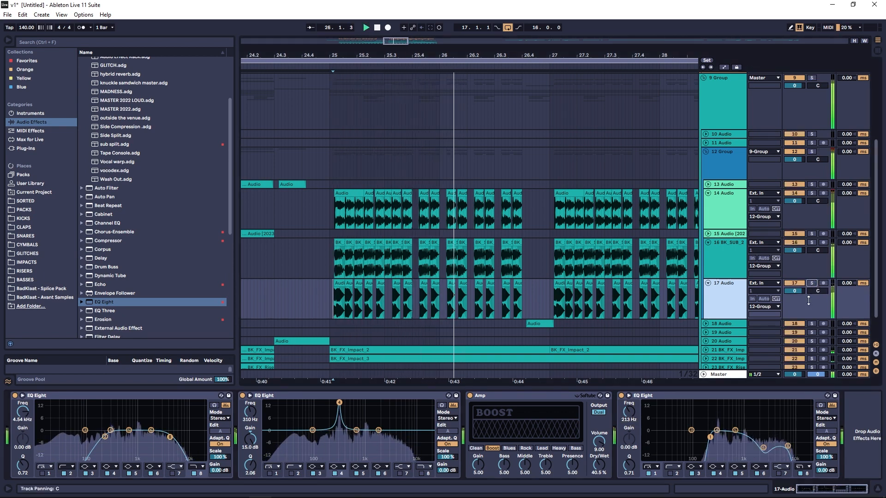
Lower the last EQ Eight's high cut and boost its low-mid band to about 4.29 dB near 298 Hz with Q 3.19
mouse_move(788, 446)
mouse_down()
mouse_move(761, 448)
mouse_move(789, 437)
mouse_move(778, 441)
mouse_up()
drag(718, 433, 716, 403)
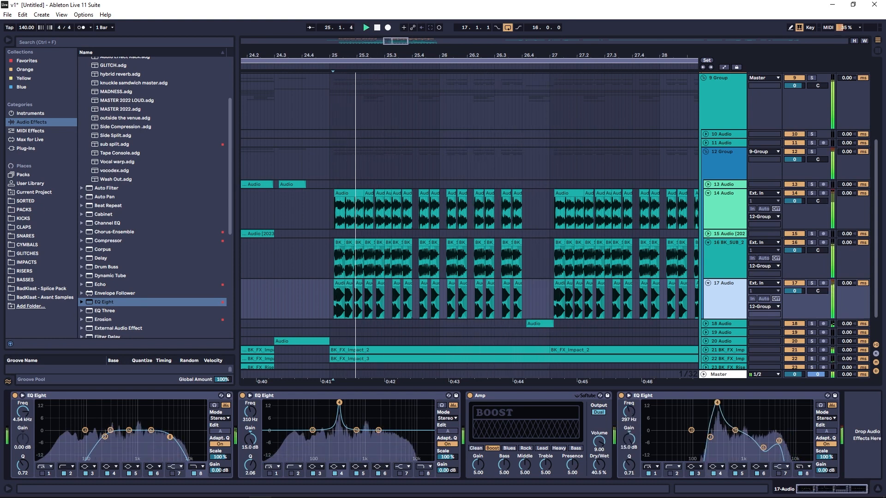
key(space)
key(space)
drag(628, 464, 629, 441)
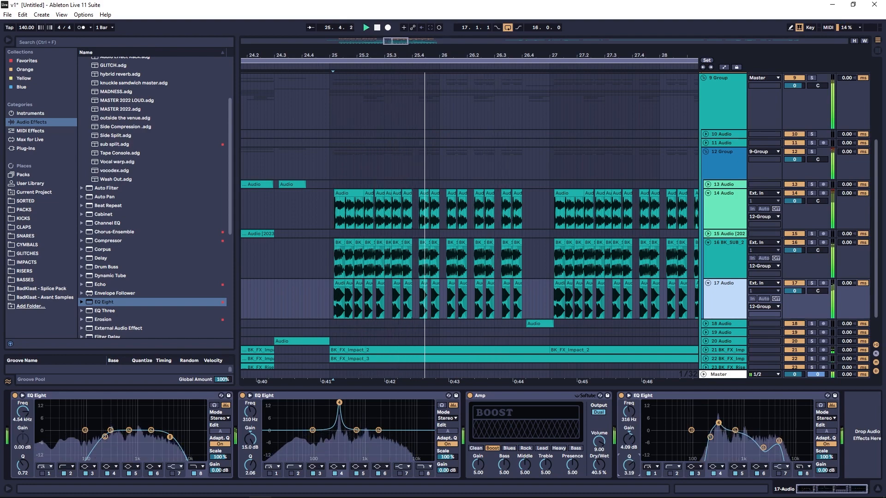
Fold the 16 BK_SUB_2, 17 Audio and 14 Audio tracks while the drop plays
drag(388, 53, 310, 20)
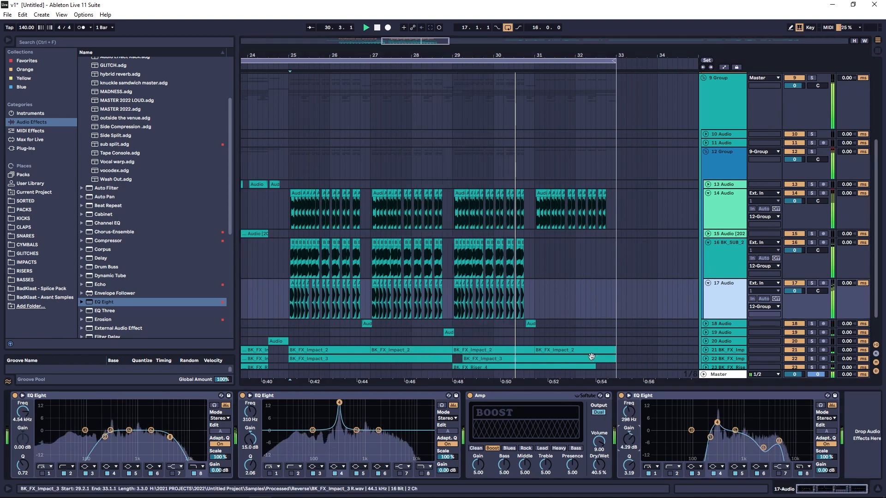
click(708, 243)
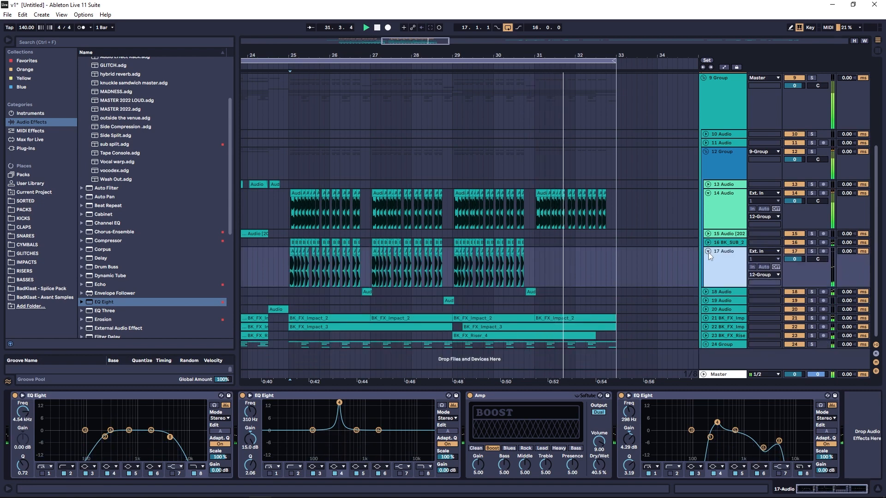
click(708, 251)
scroll(563, 256, down, 2)
scroll(553, 256, down, 1)
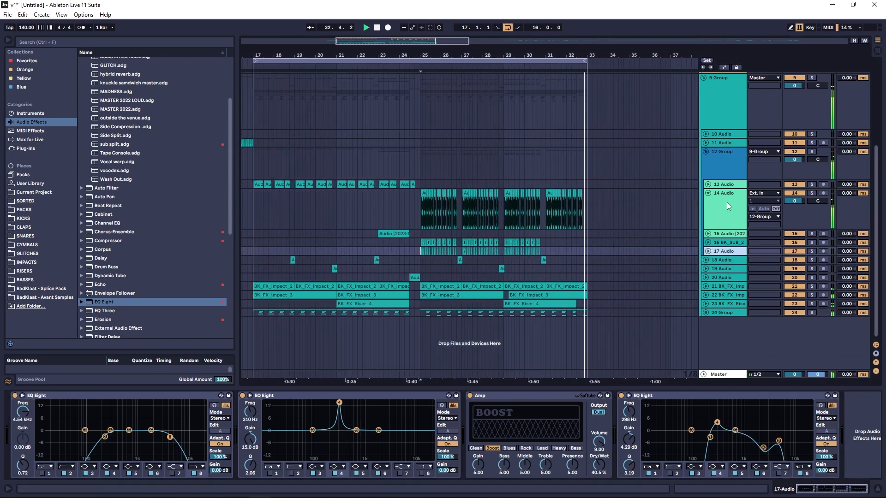
click(708, 193)
Open the GClip plug-in on the Master to inspect its clipping settings and close it again
click(724, 376)
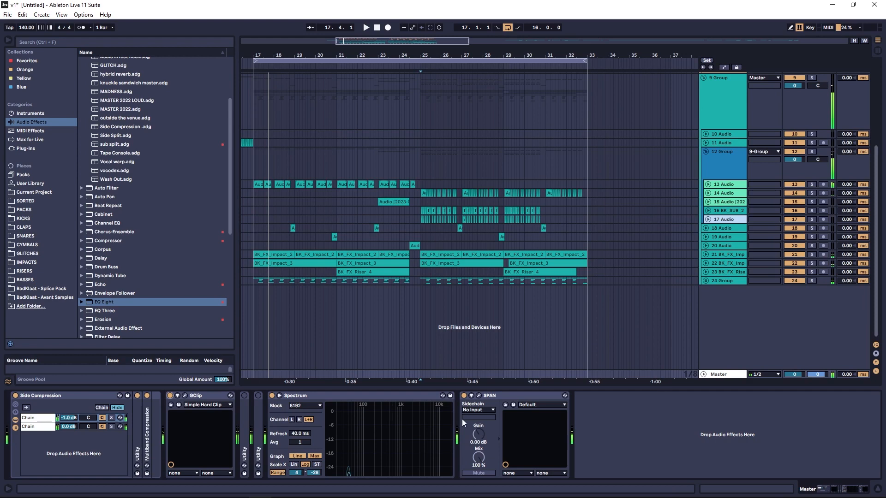
click(178, 405)
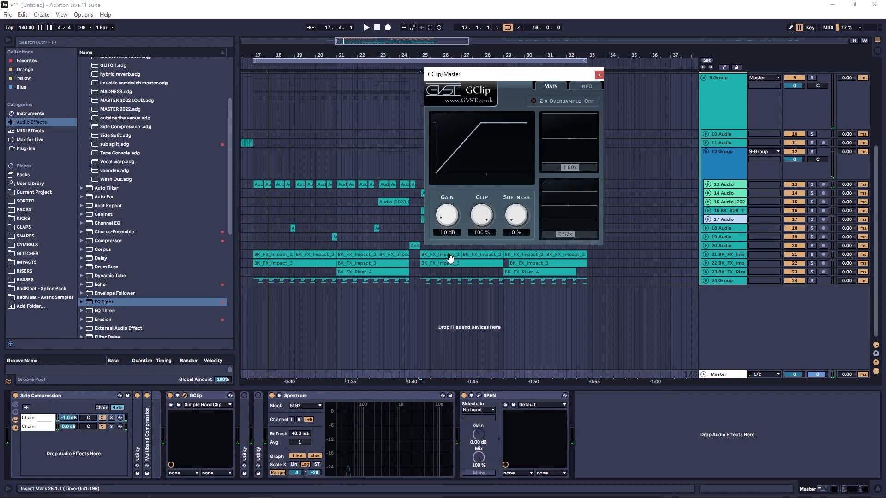
click(599, 74)
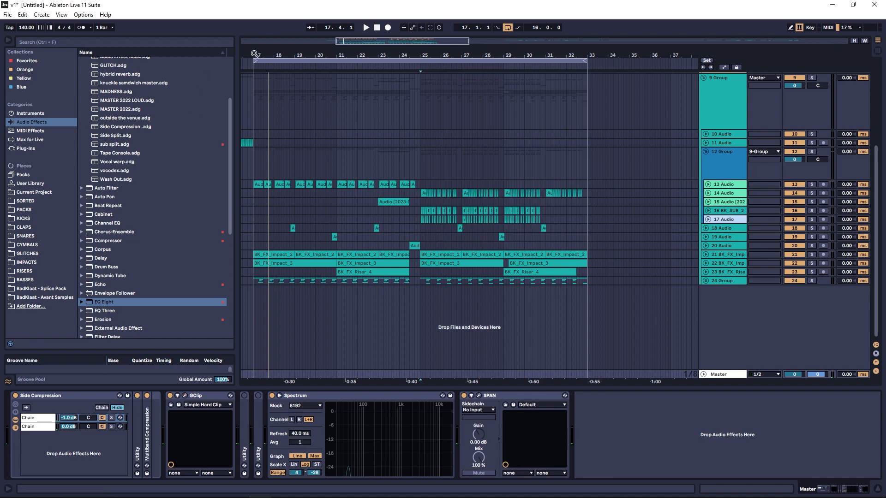
Play the arrangement from bar 17 at the start of the loop
drag(255, 54, 290, 68)
key(space)
click(288, 160)
key(space)
key(space)
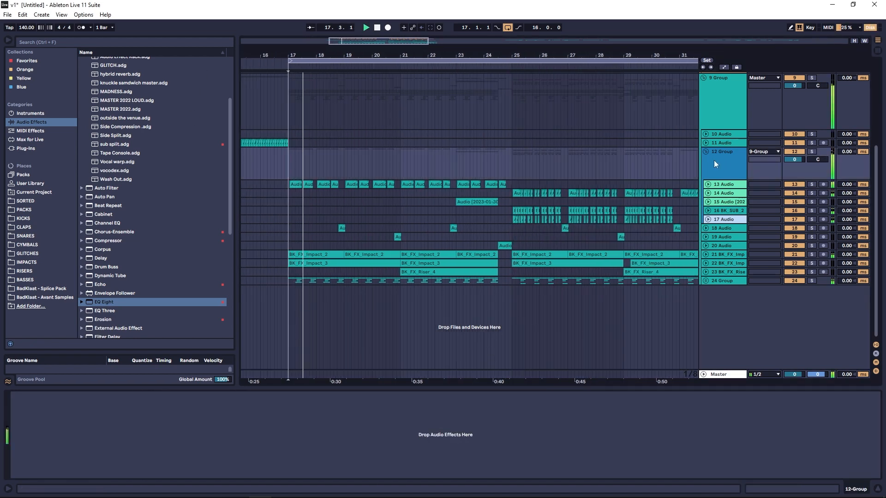
Show the effects chain of 13 Audio and unfold the 13 Audio, 16 BK_SUB_2 and 17 Audio tracks
click(722, 185)
click(707, 184)
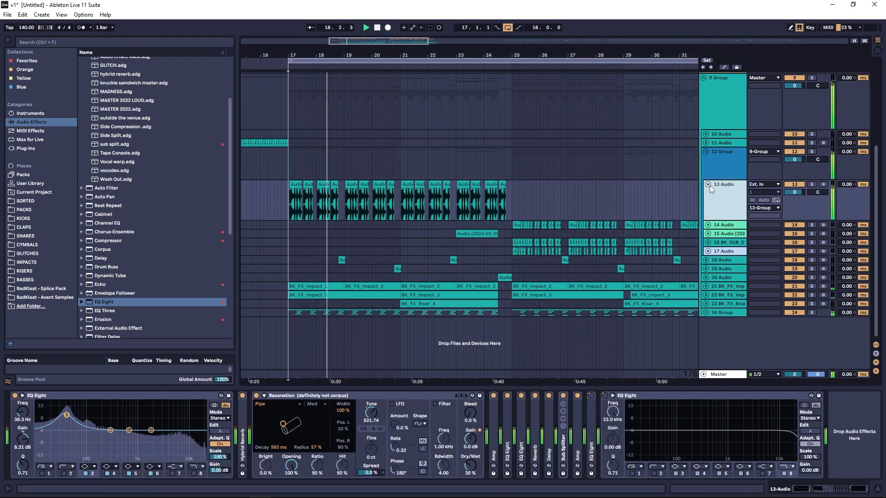
click(708, 251)
click(707, 242)
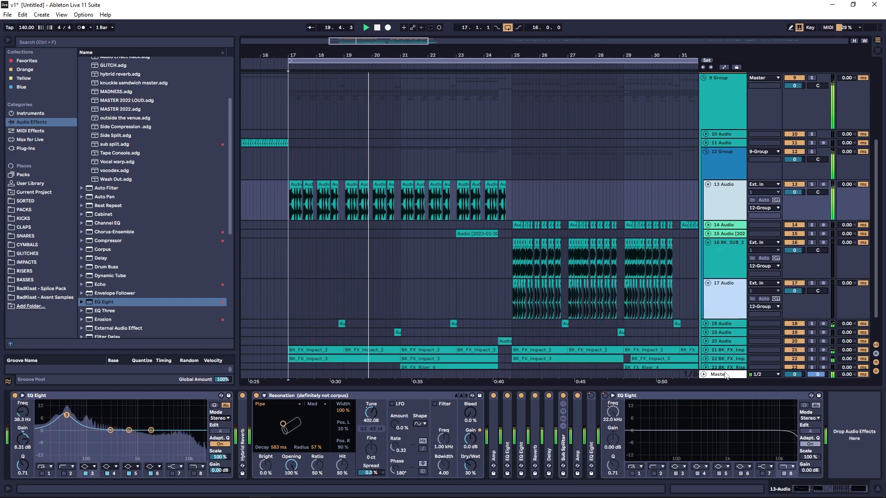
scroll(321, 91, down, 8)
key(space)
right_click(307, 160)
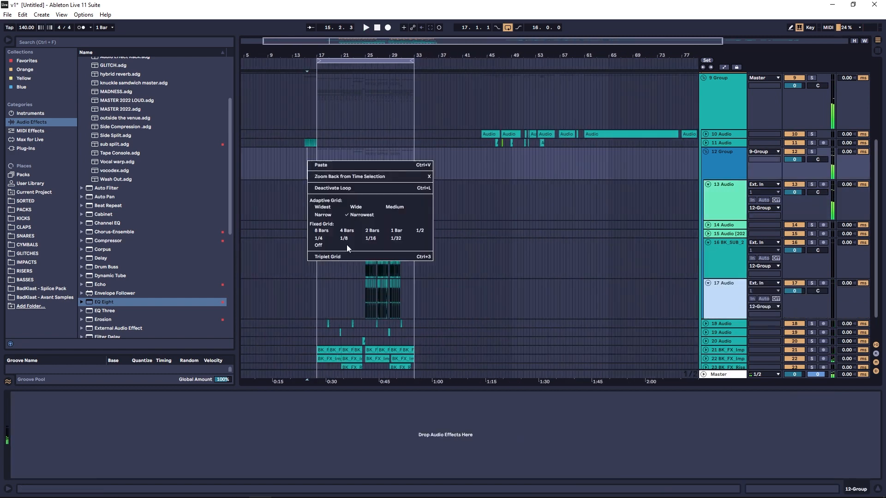
key(Escape)
right_click(295, 163)
key(Escape)
Open SPAN on the Master and examine the mix spectrum while playing from 15.1.1 into the drop
click(308, 143)
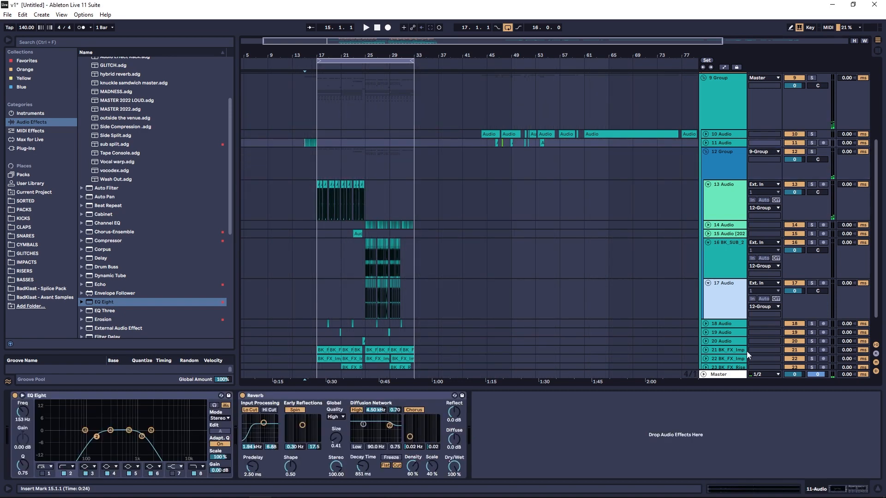
click(723, 376)
click(479, 395)
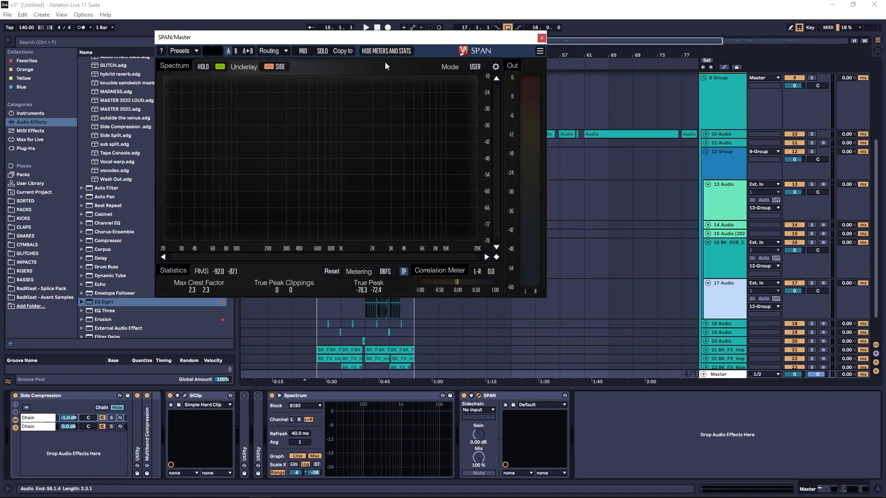
drag(635, 107, 655, 118)
key(space)
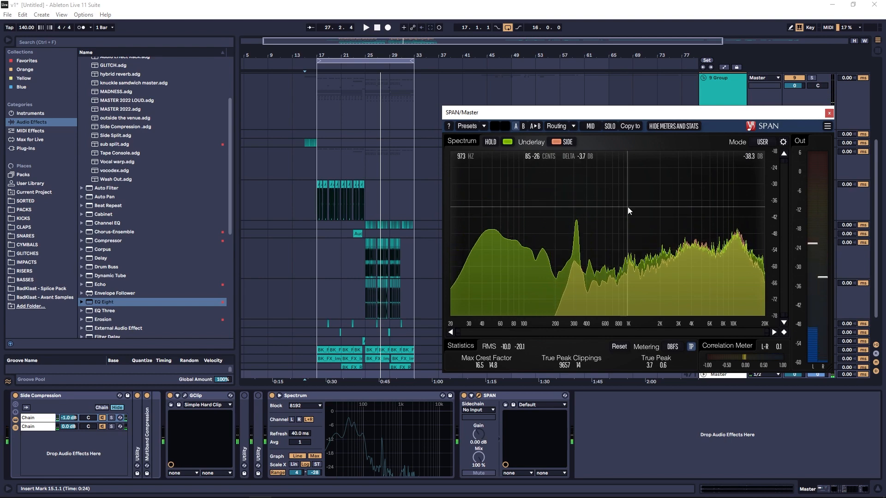
Move the SPAN window off the tracks and play from bar 25 with the 17 Audio effects chain showing
drag(567, 114, 837, 334)
scroll(524, 239, down, 2)
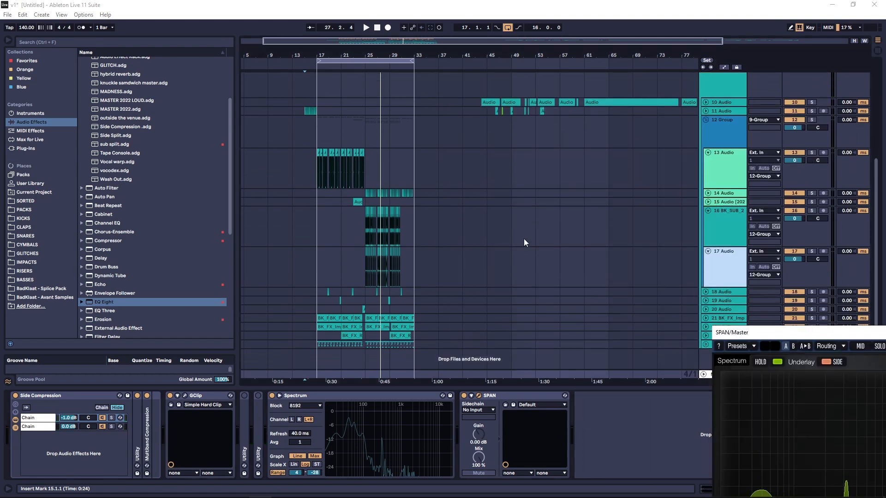
click(696, 272)
click(369, 264)
key(space)
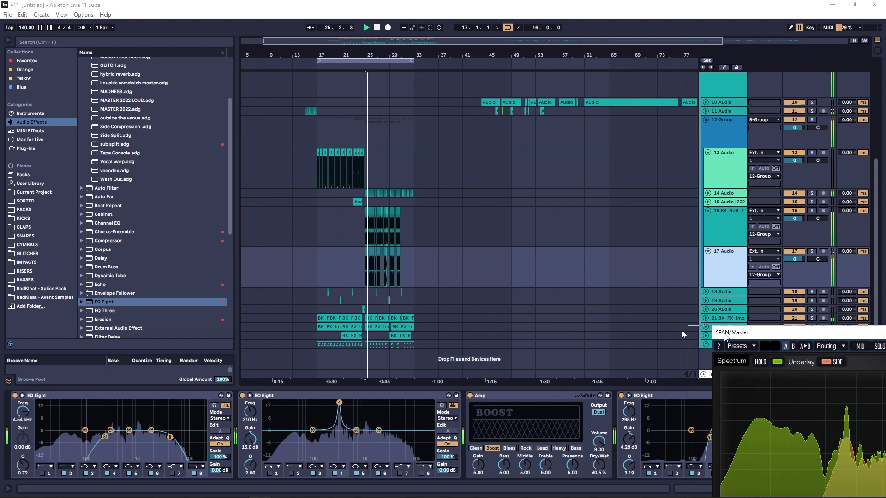
Lower the 17 Audio track volume to -6.8 dB and place SPAN centrally to view the mix spectrum
drag(743, 336, 399, 296)
drag(794, 259, 794, 275)
drag(646, 295, 573, 117)
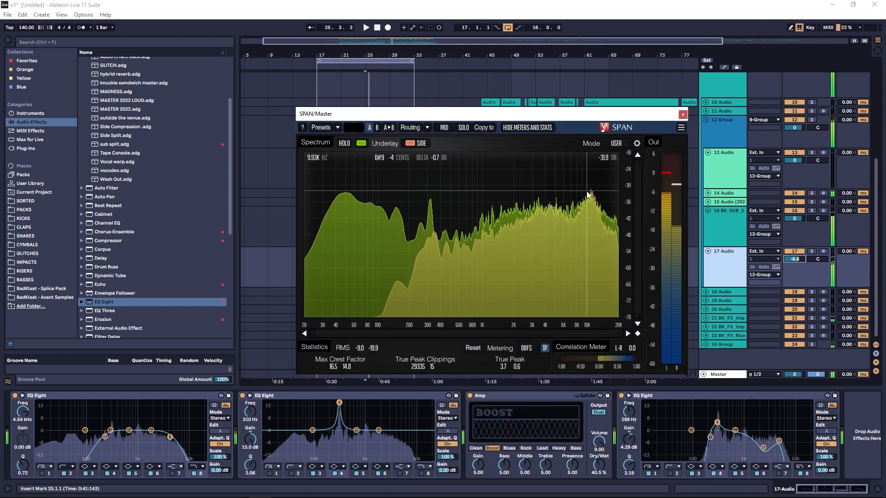
Solo the 17 Audio track and examine its spectrum in SPAN during playback
drag(561, 114, 663, 377)
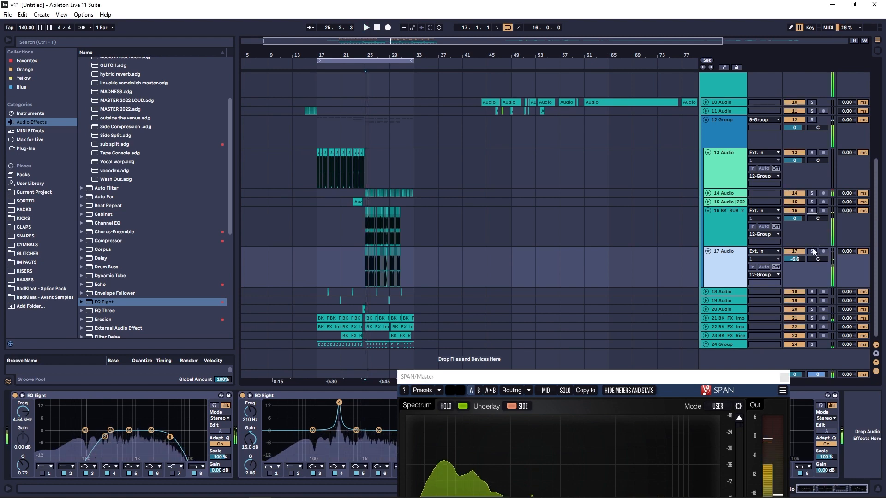
click(812, 252)
drag(656, 376, 656, 235)
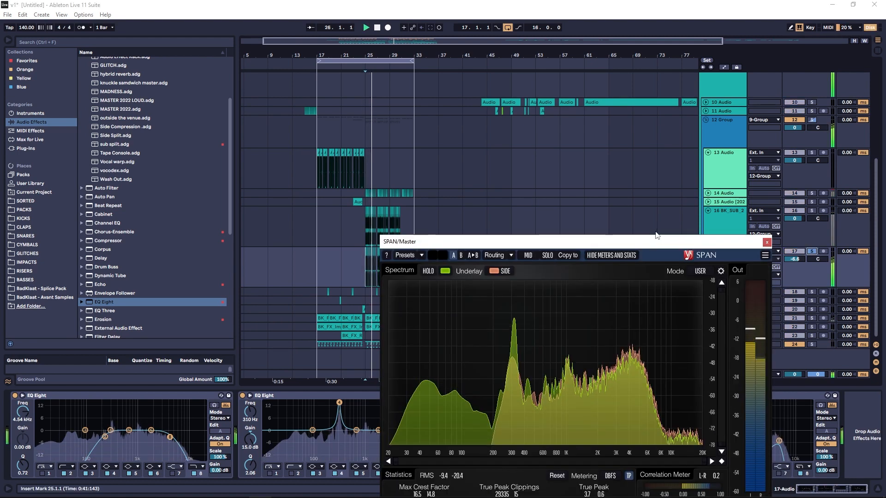
click(656, 232)
key(space)
Solo the 14 Audio track and play it from bar 25 to examine its high-frequency peak around 10 kHz in SPAN
click(812, 153)
click(811, 196)
click(812, 193)
click(365, 194)
key(space)
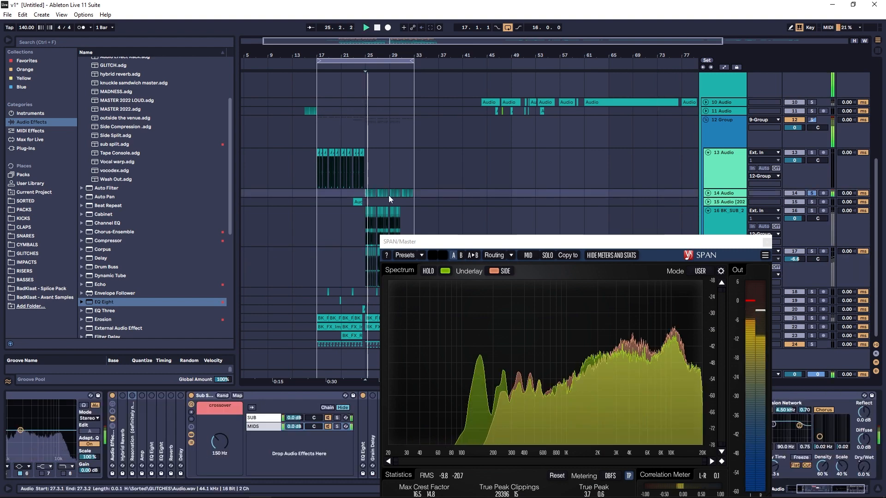
drag(674, 241, 640, 98)
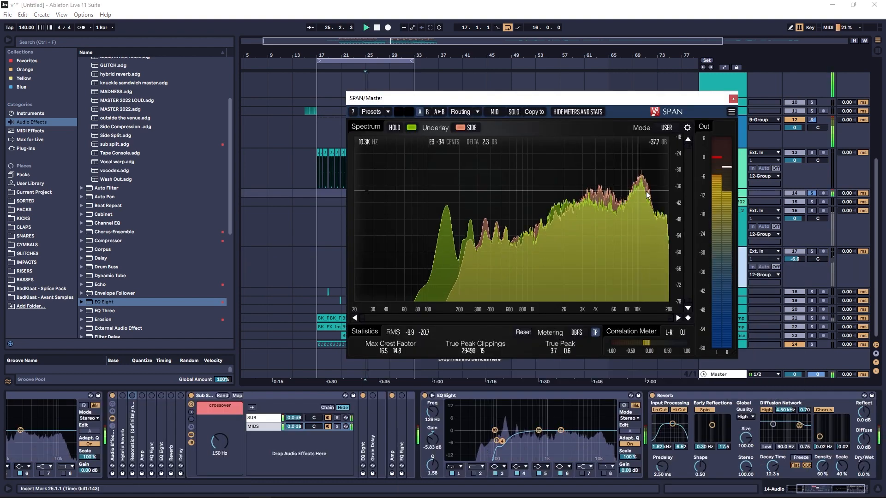
key(space)
Add an EQ Eight at the end of the 14 Audio chain and cut about 9 dB at 10.2 kHz
double_click(527, 397)
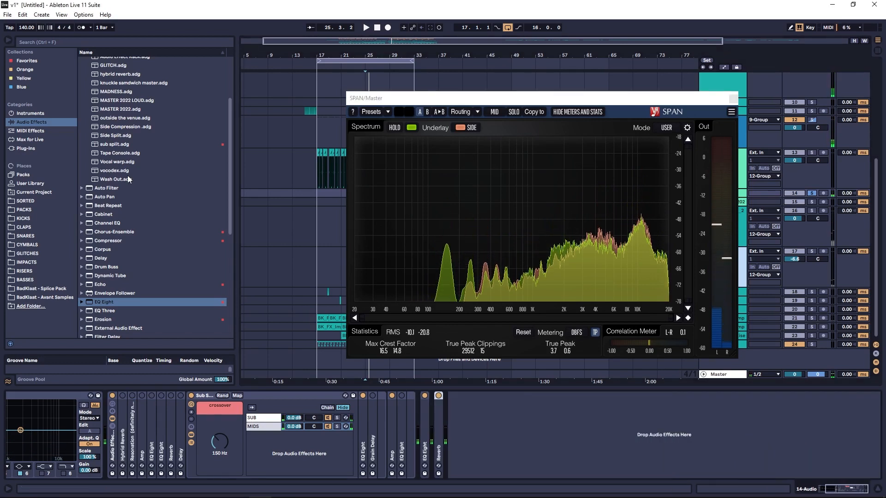
drag(104, 302, 625, 446)
key(space)
drag(459, 467, 459, 451)
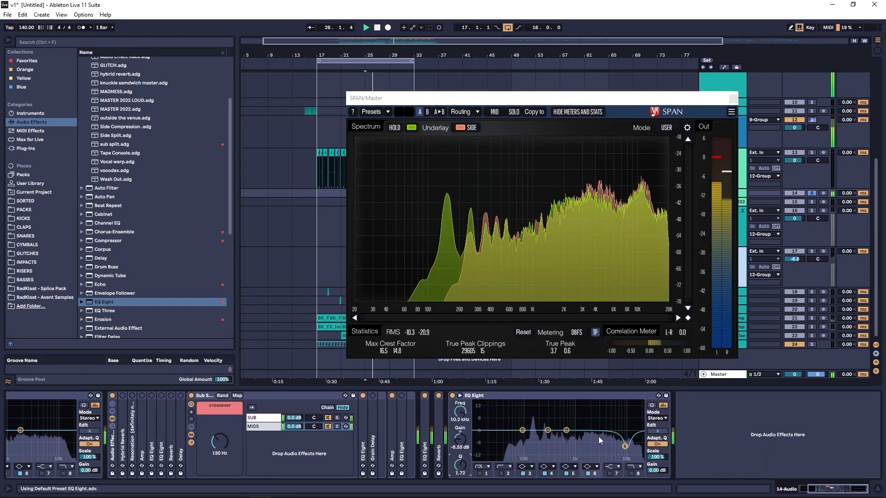
mouse_move(625, 446)
mouse_down()
mouse_move(626, 458)
mouse_move(624, 447)
mouse_up()
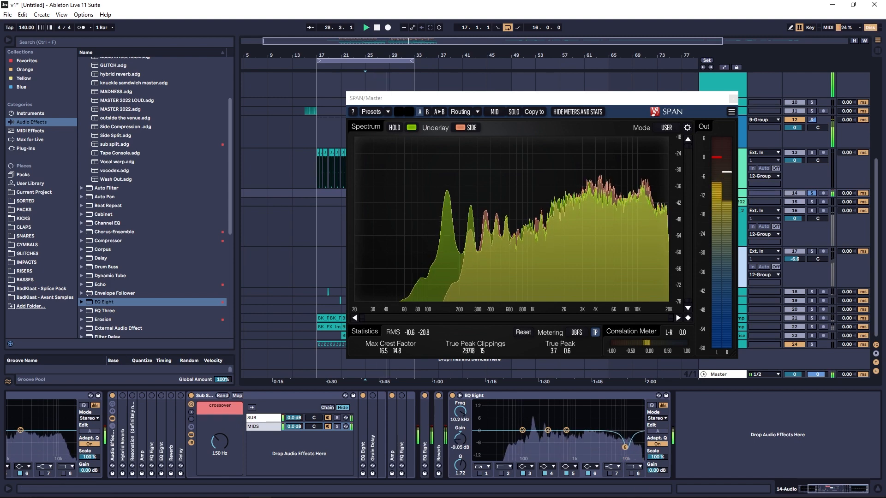
Raise the 10 kHz band back to nearly flat and replay from bar 25, toggling SPAN's Hold to compare the spectrum
drag(625, 450, 624, 431)
key(space)
key(space)
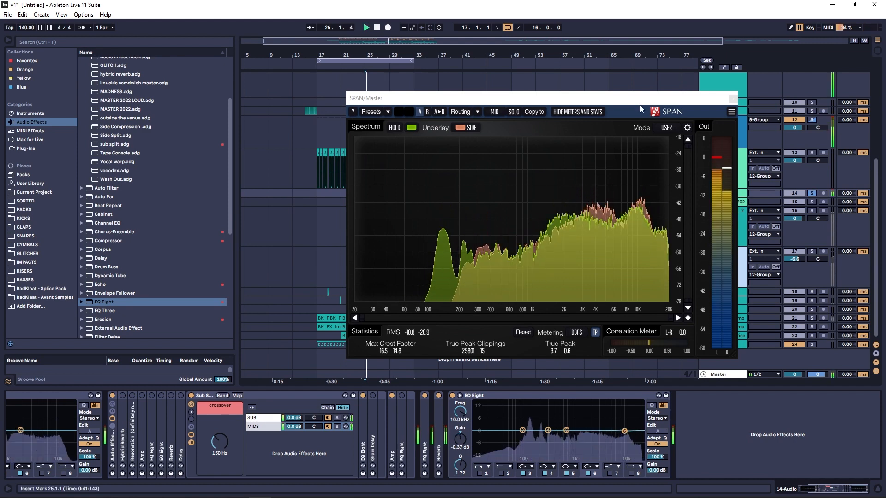
click(395, 128)
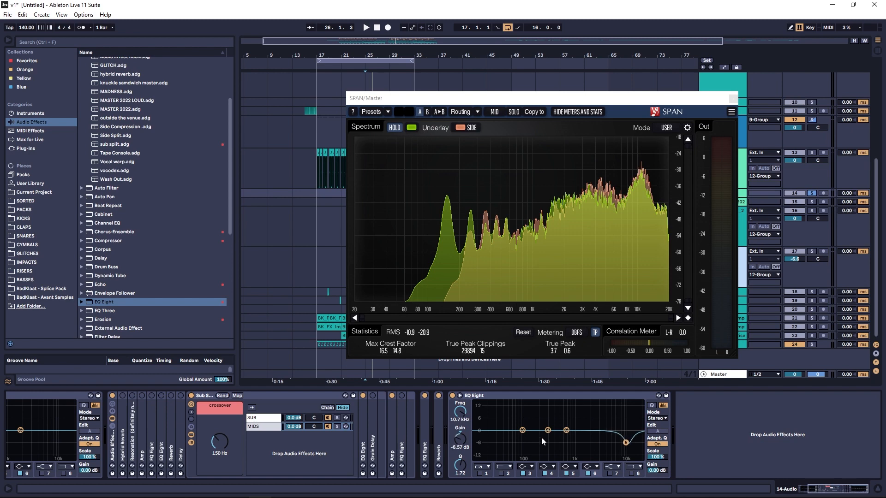
key(space)
click(395, 127)
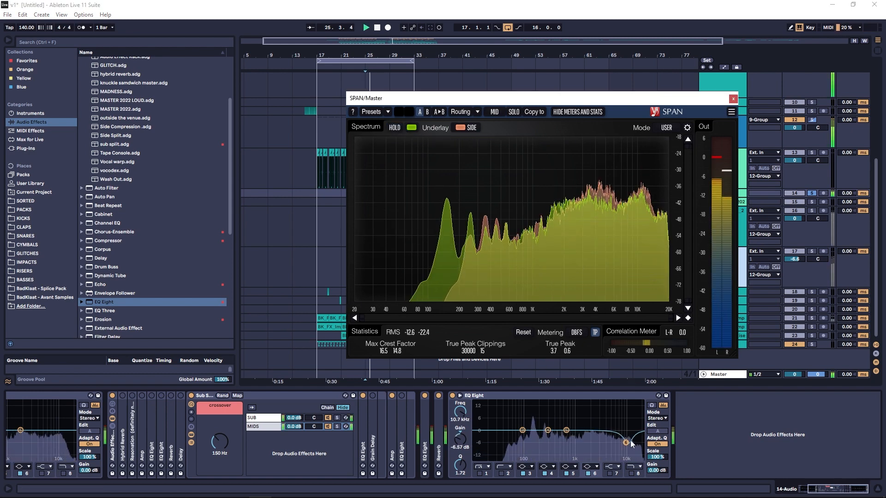
Deepen the EQ Eight cut near 10 kHz to about -12 dB and enable a band 8 high cut at 10.4 kHz
drag(625, 445, 624, 455)
key(space)
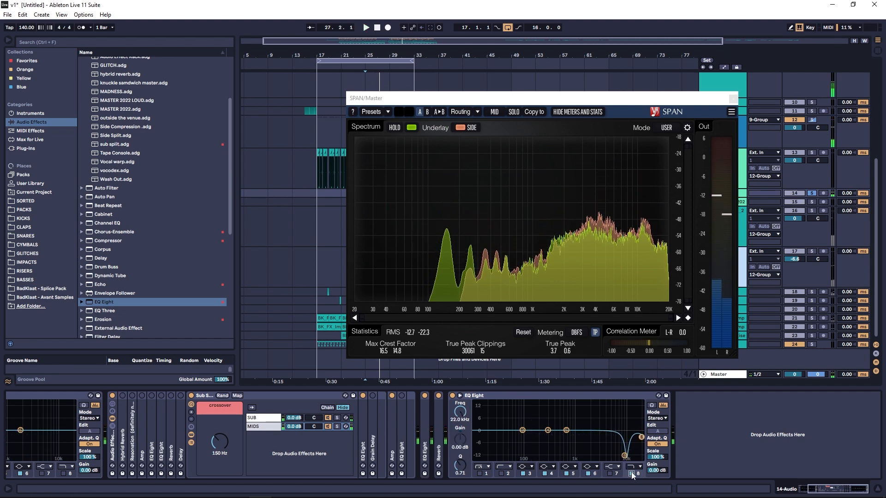
click(631, 473)
drag(641, 437, 625, 436)
key(space)
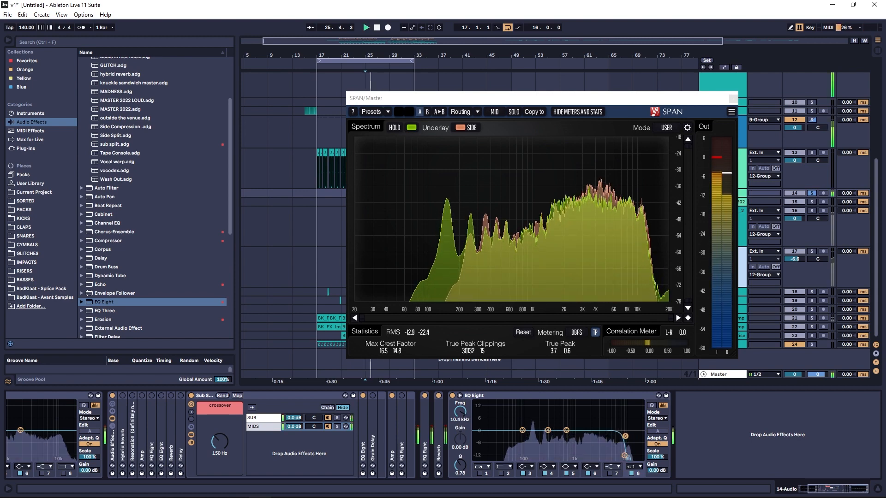
key(space)
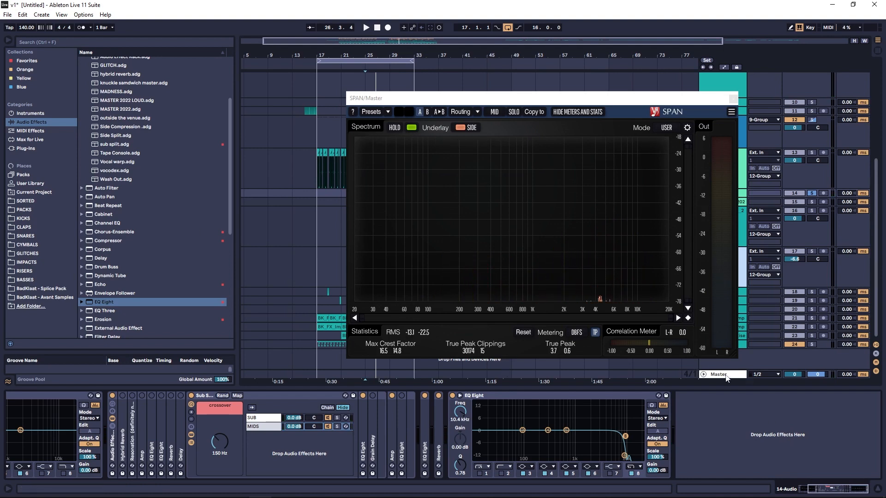
Add a second EQ Eight in M/S mode and cut the side signal by 12.5 dB at 4.35 kHz
scroll(124, 249, down, 1)
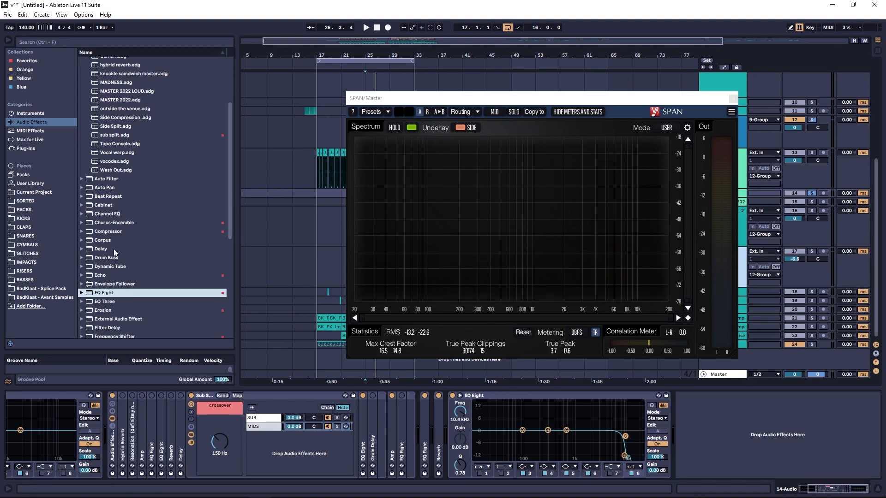
double_click(109, 292)
click(814, 418)
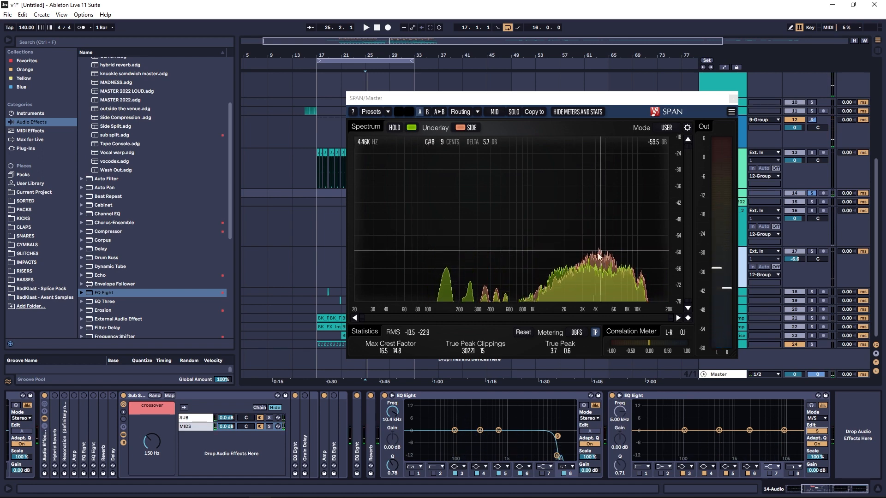
key(space)
drag(749, 430, 766, 456)
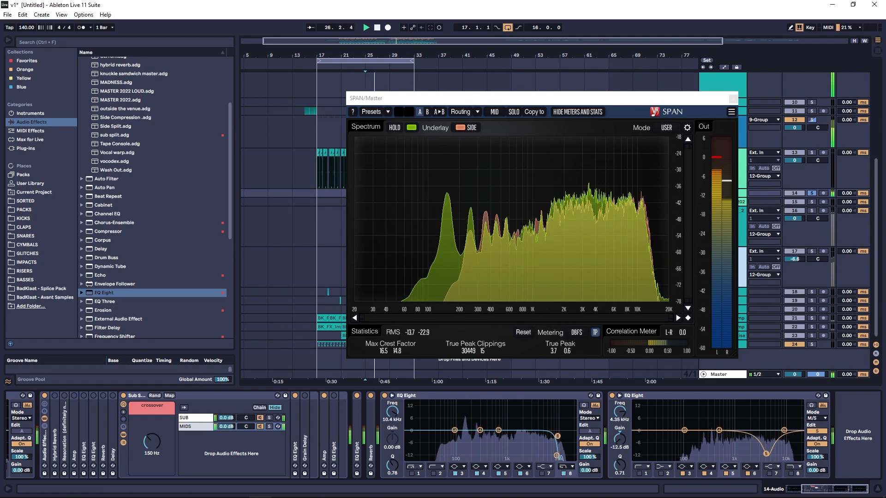
Add a wide side-signal cut of -11.3 dB at 359 Hz with a Q of 0.30
key(space)
key(space)
drag(684, 429, 695, 445)
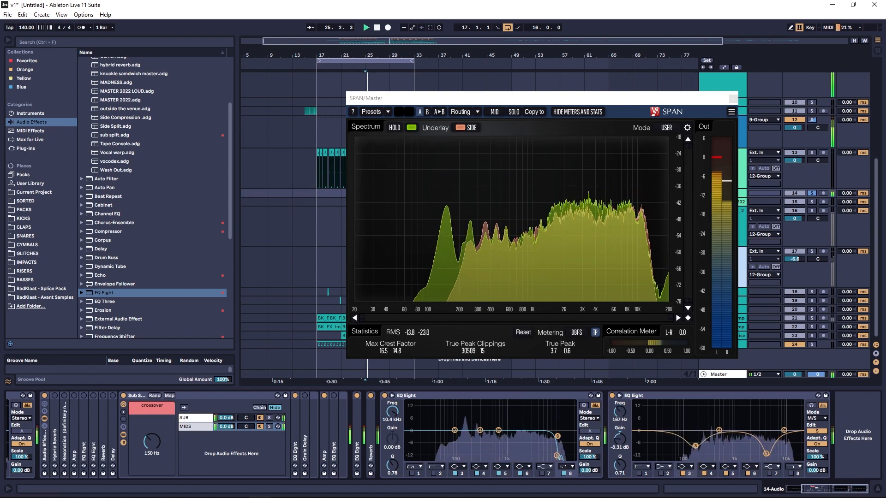
drag(621, 470, 621, 478)
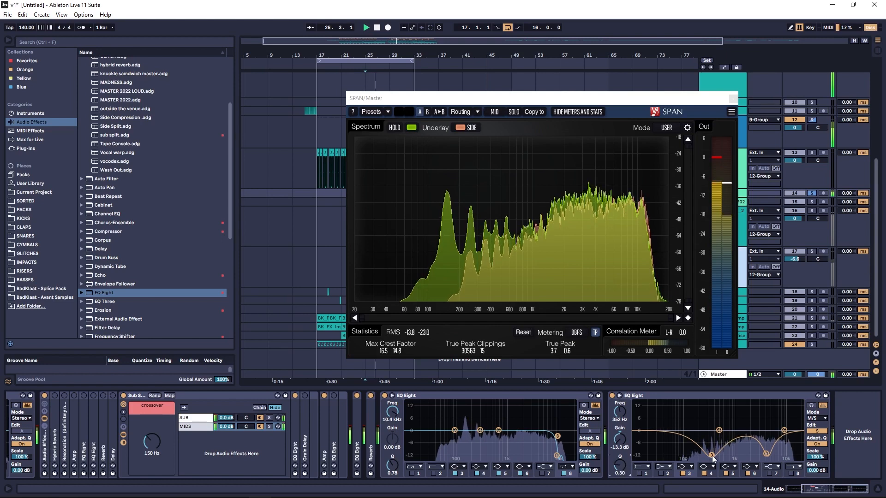
drag(712, 453, 711, 451)
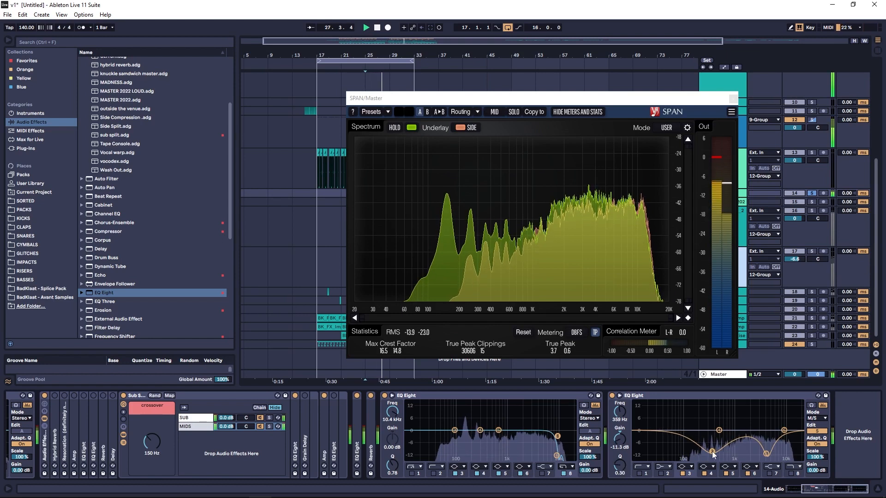
Switch the M/S EQ Eight to editing the mid signal and boost it by 4.34 dB at 5.87 kHz
click(813, 432)
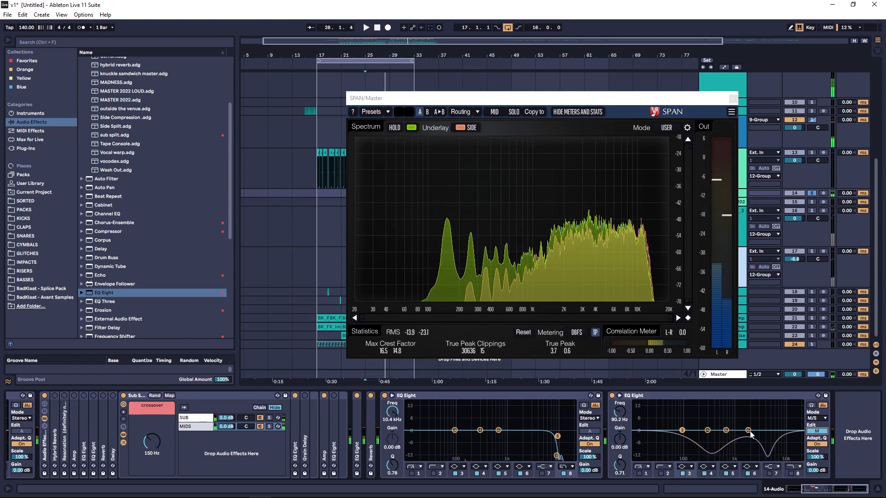
drag(749, 431, 771, 422)
key(space)
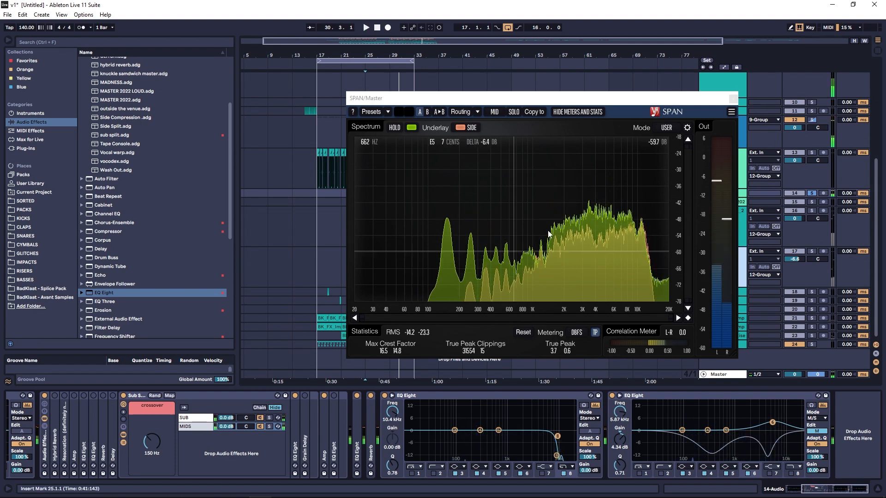
key(space)
Fold the two new EQ Eights and group them into an Audio Effect Rack
double_click(444, 395)
double_click(446, 393)
key(ctrl+g)
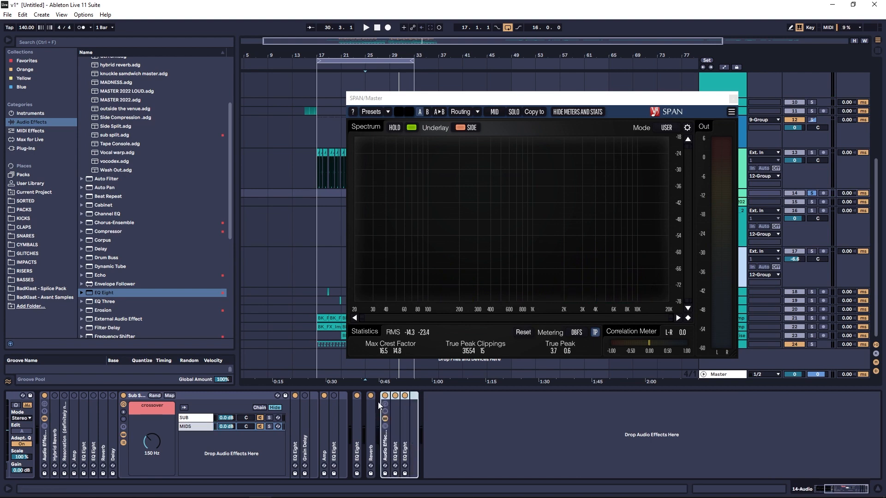
Play from bar 25 while bypassing and re-enabling the EQ rack to compare the spectrum, and close SPAN
key(space)
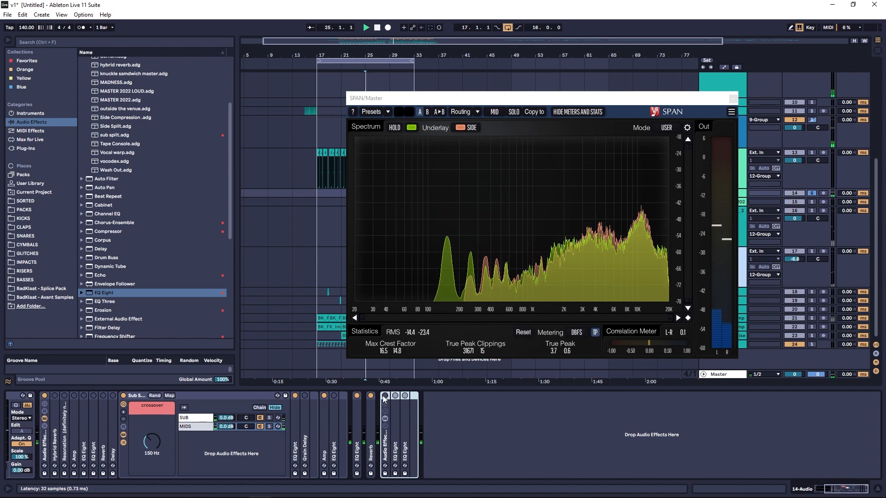
click(385, 396)
click(385, 396)
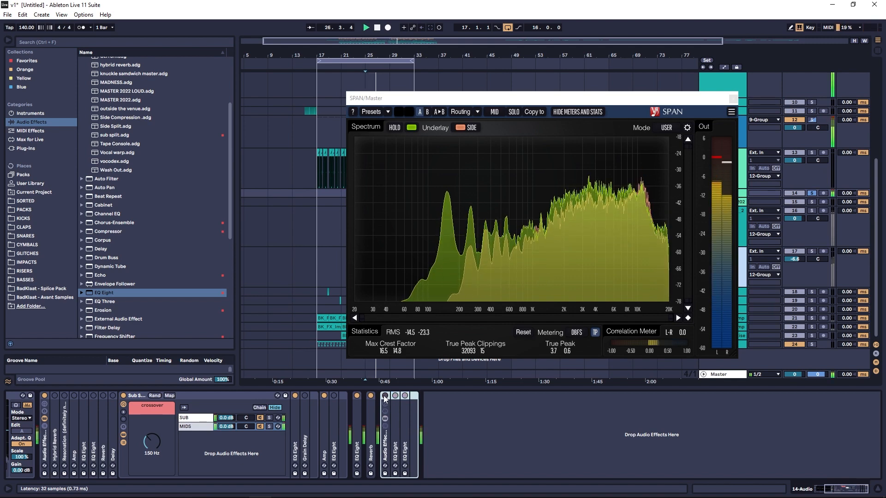
click(733, 98)
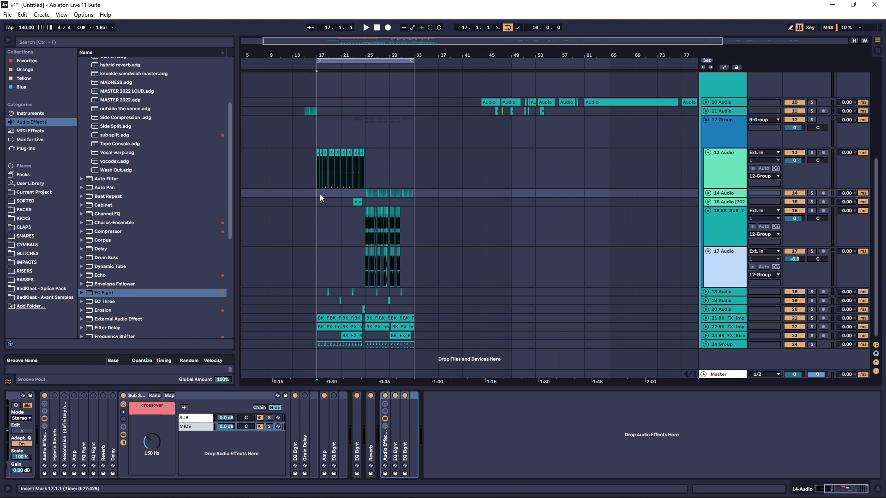
Show the effects chain of 13 Audio with the insert mark at bar 17, and fold the 16 BK_SUB_2 and 17 Audio tracks
drag(313, 55, 371, 203)
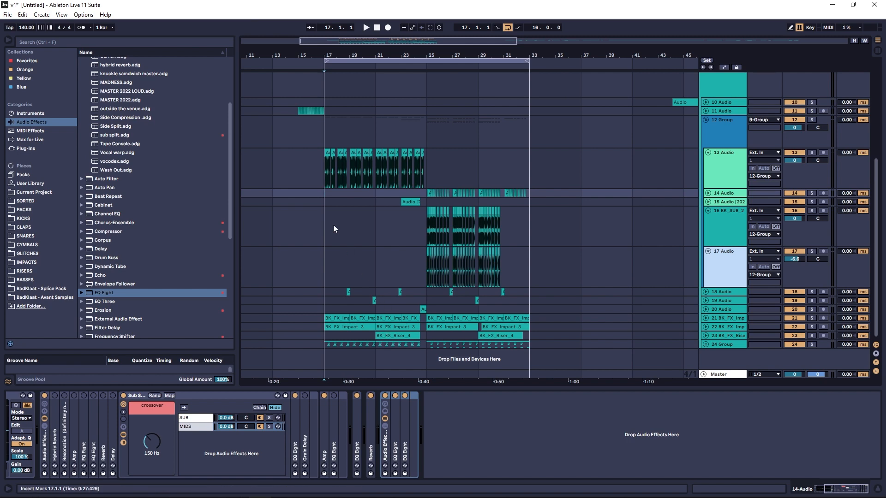
click(325, 182)
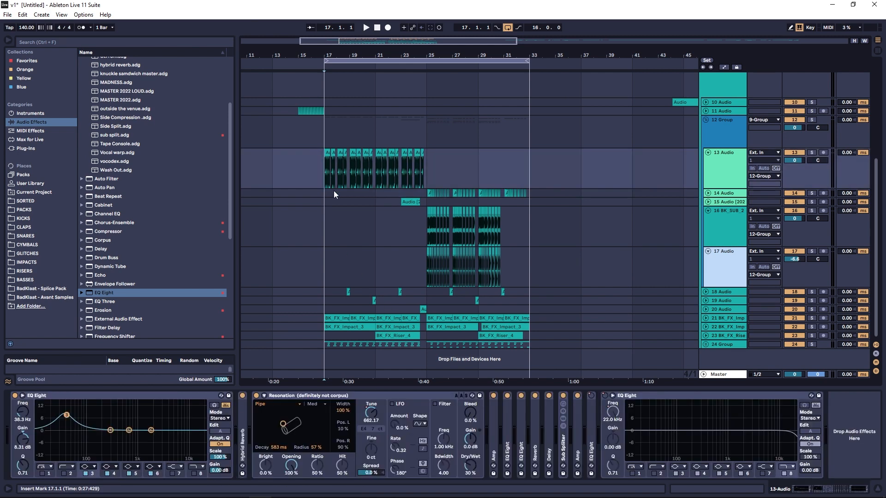
click(708, 211)
click(708, 219)
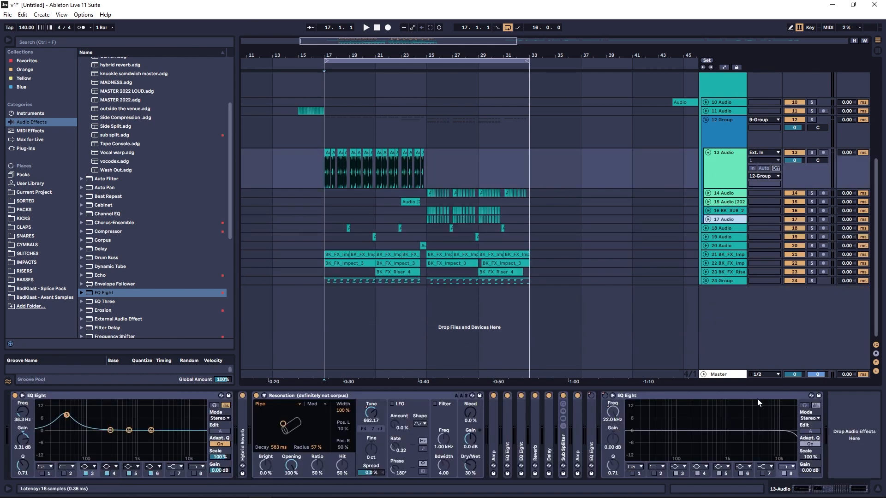
click(719, 374)
click(478, 396)
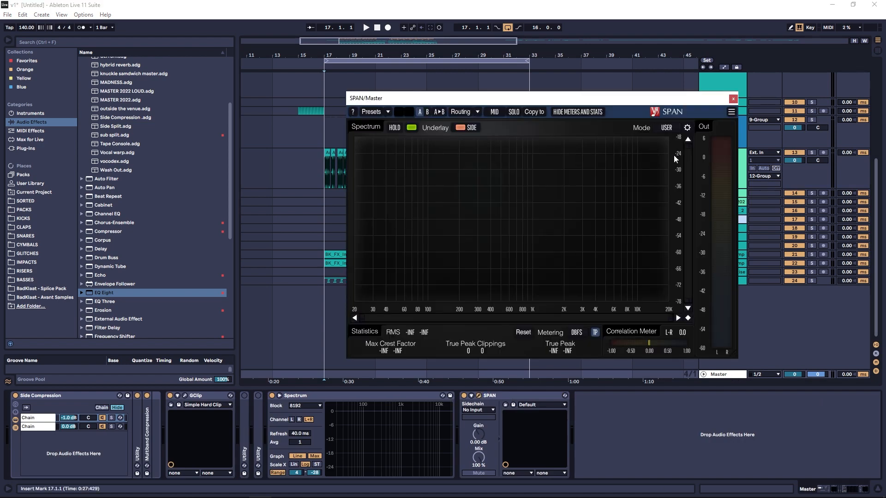
click(733, 99)
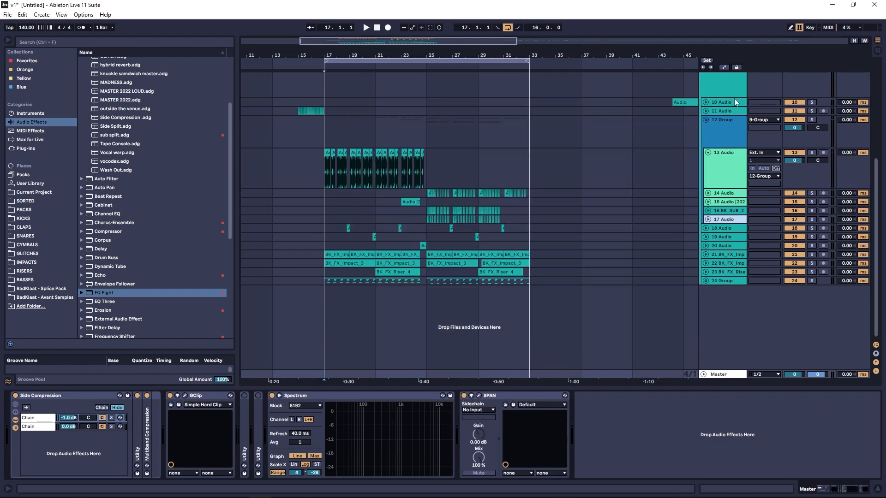
Play the drop from bar 25 and audition the 14 Audio and 16 BK_SUB_2 tracks in solo
drag(359, 56, 359, 76)
click(464, 195)
key(space)
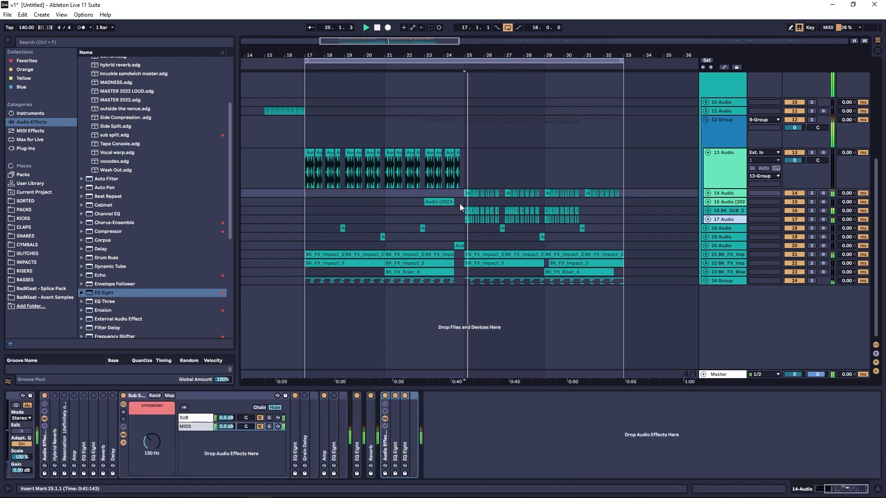
click(735, 179)
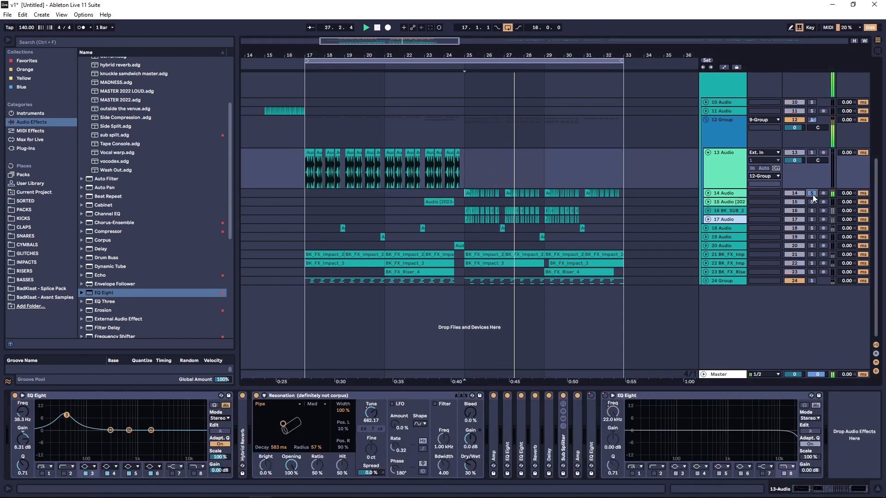
click(812, 213)
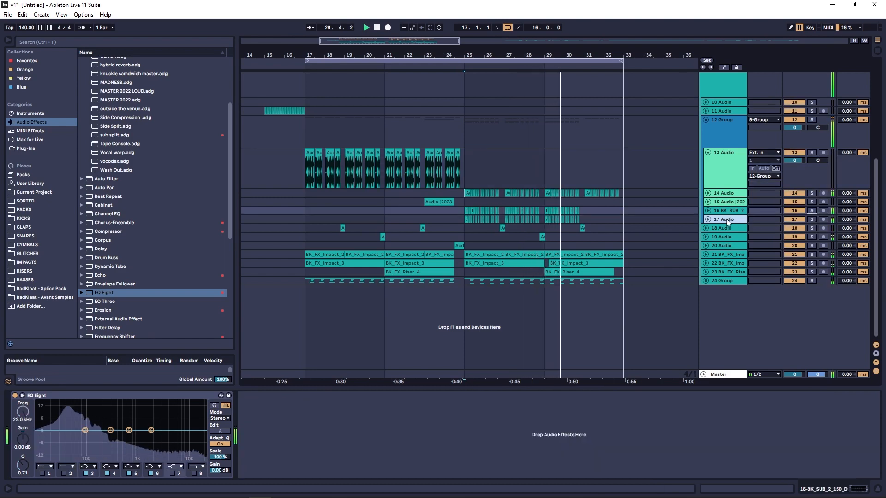
drag(530, 57, 509, 58)
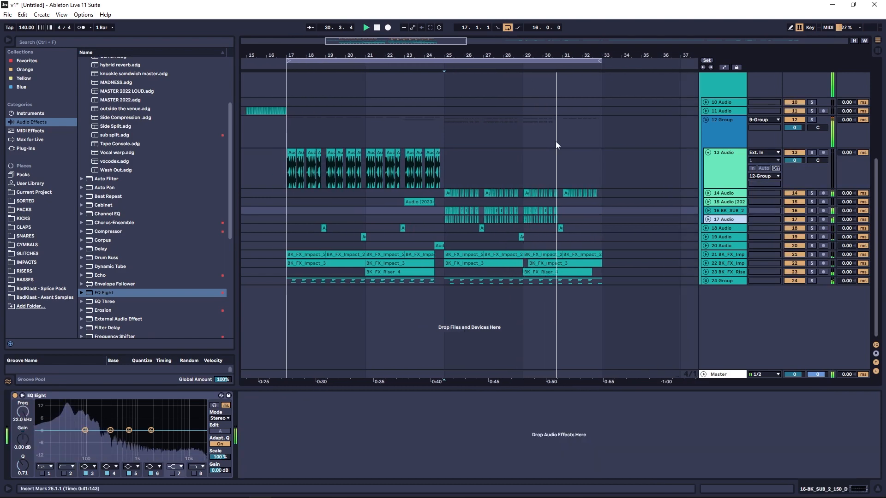
Show the effects chain of the 17 Audio track and fold its last EQ Eight
click(724, 220)
double_click(504, 396)
key(space)
double_click(382, 397)
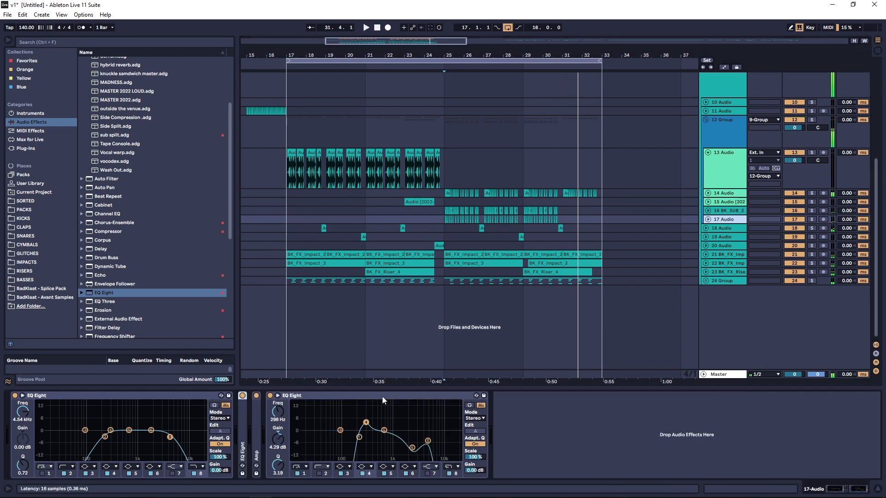
double_click(384, 397)
Play the drop from bar 25 and audition the 17 Audio track in solo
key(space)
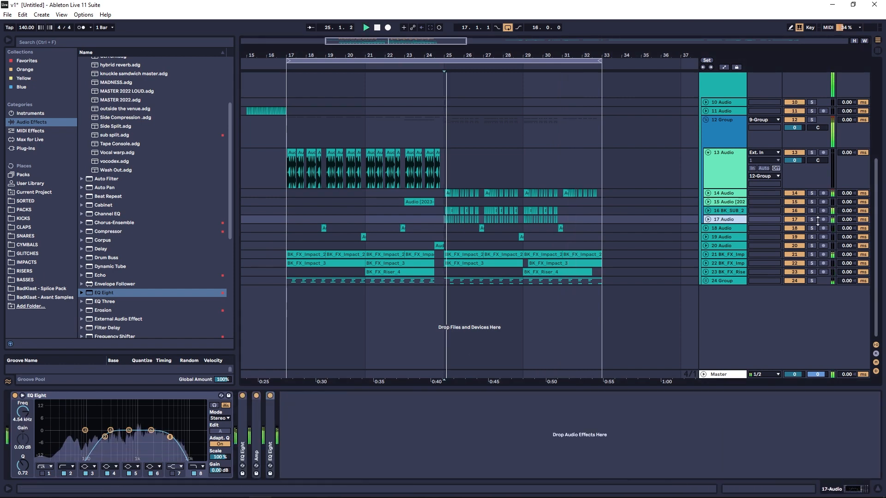
click(811, 219)
key(space)
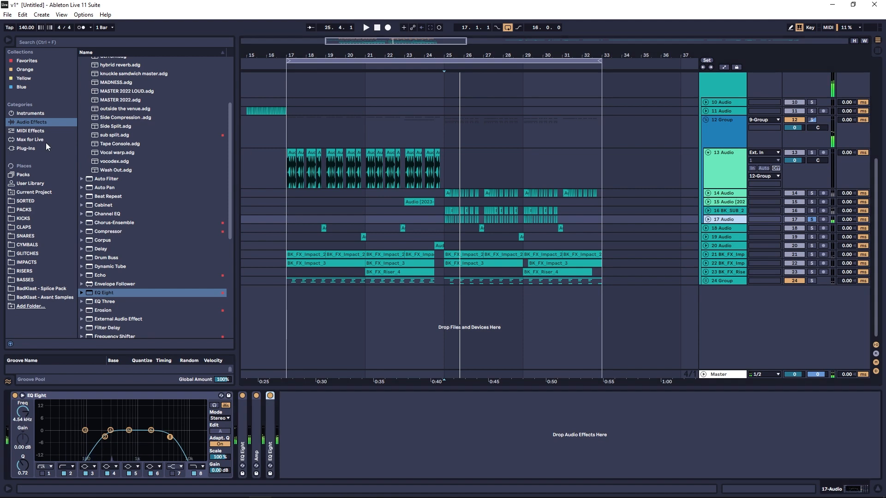
Add the Freakshow Industries Dumpster Fire VST3 plug-in to the 17 Audio track and save the set
click(25, 148)
scroll(129, 109, up, 5)
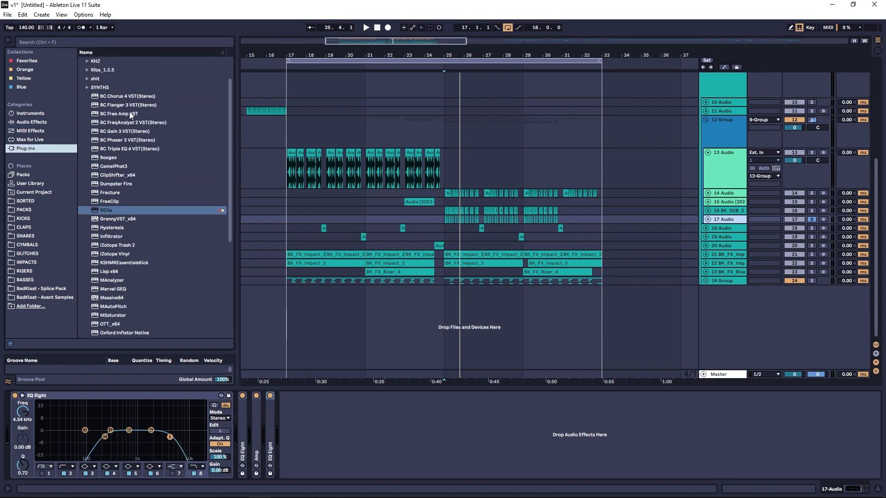
click(82, 61)
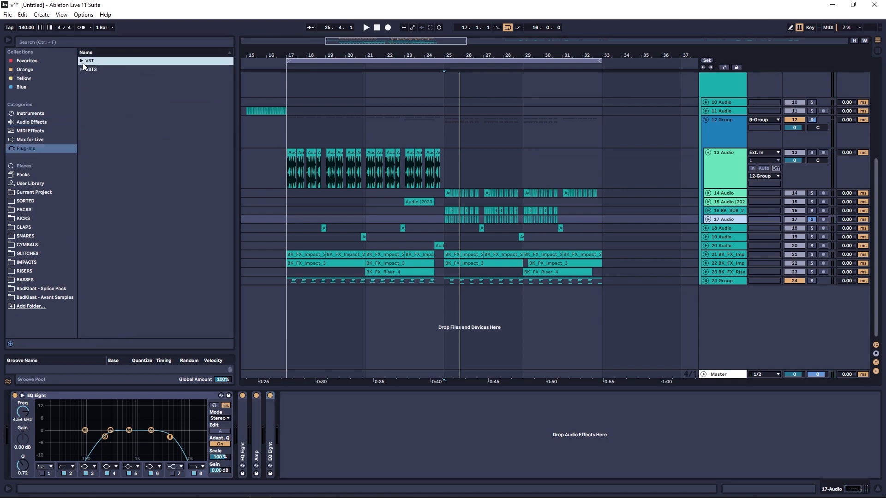
click(82, 69)
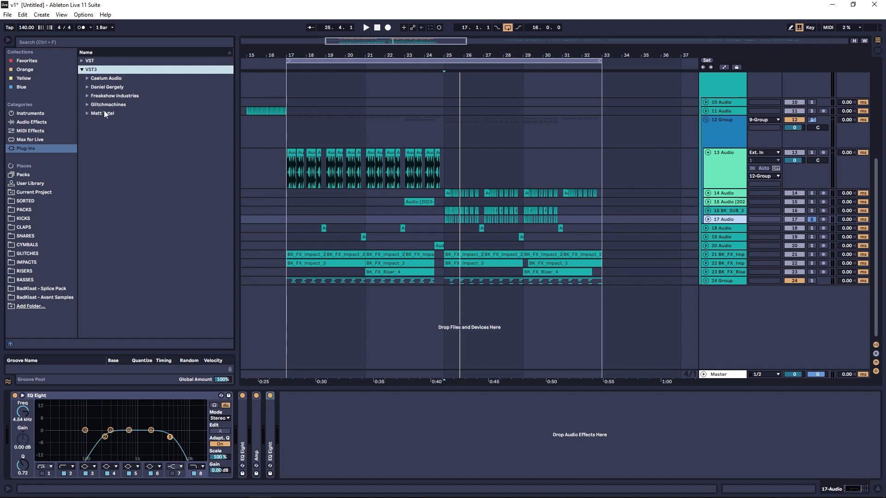
click(86, 95)
click(119, 104)
drag(449, 222, 449, 221)
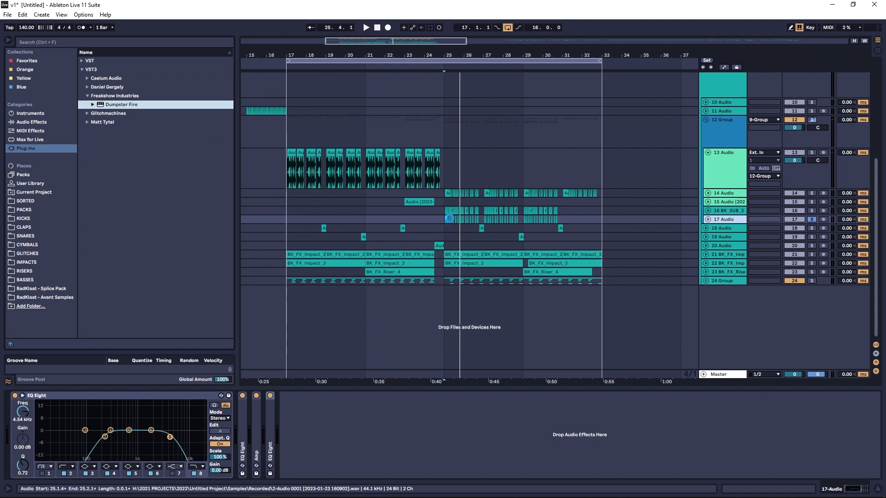
click(5, 13)
click(50, 96)
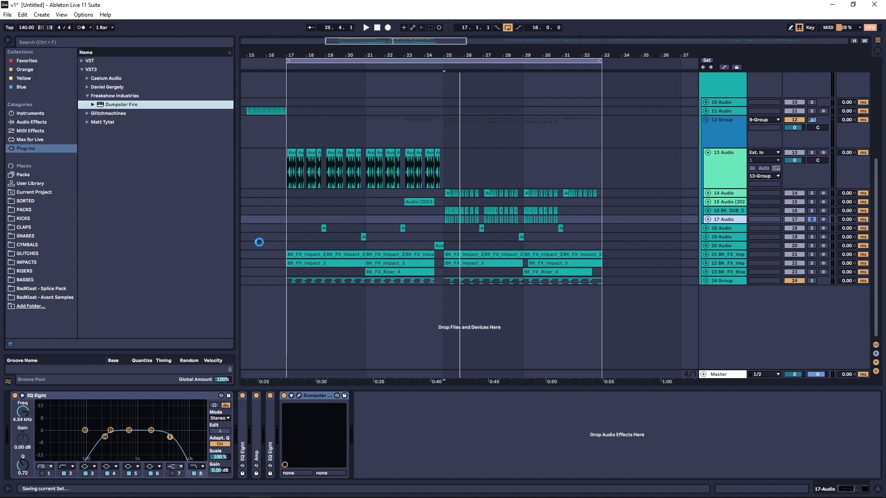
Display the Dumpster Fire interface, play 17 Audio in solo from bar 25, and adjust the plug-in's small right-hand skull knob
click(299, 396)
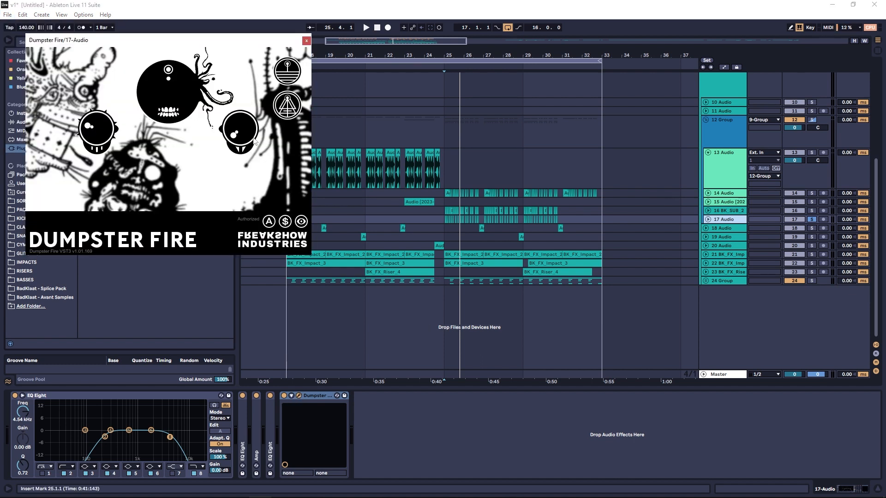
drag(225, 40, 278, 60)
key(space)
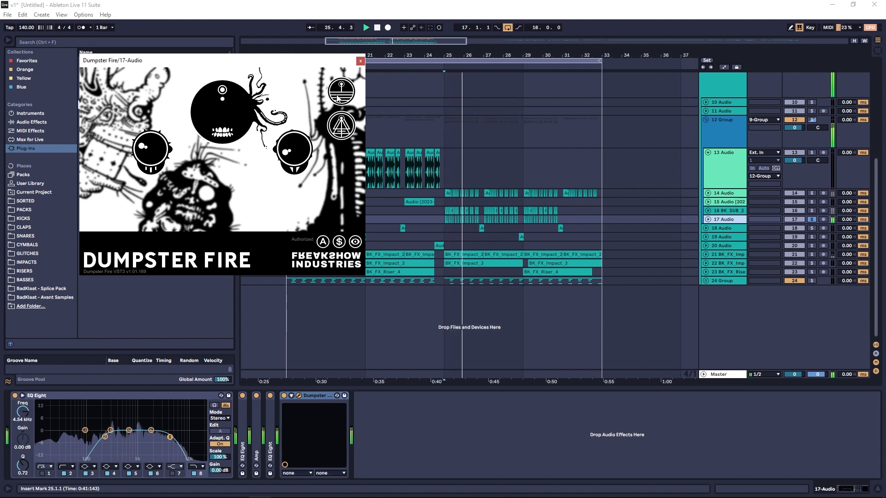
key(space)
key(space)
drag(296, 152, 294, 171)
key(space)
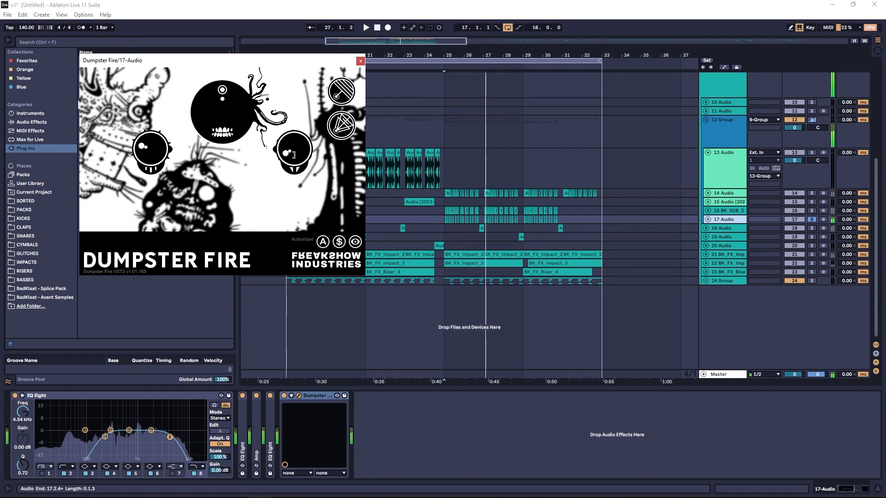
Play the drop from bar 25 with 17 Audio soloed and unsoloed, and close the Dumpster Fire window
key(space)
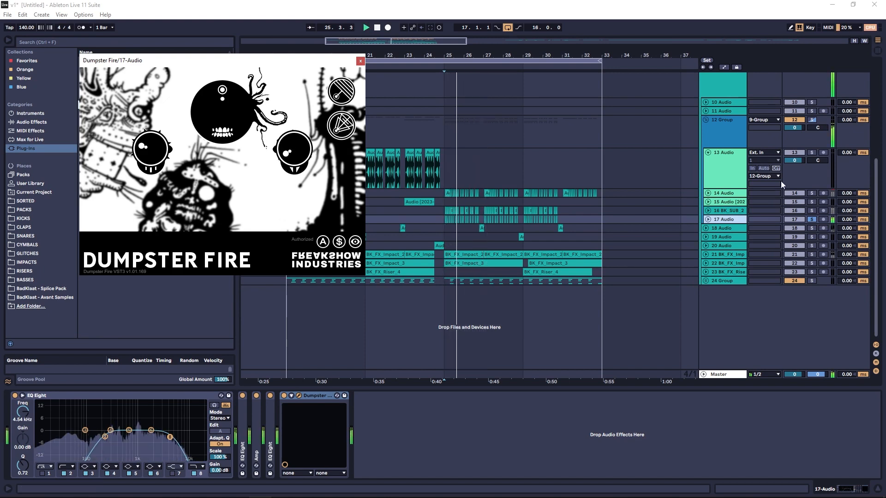
click(305, 158)
key(space)
key(space)
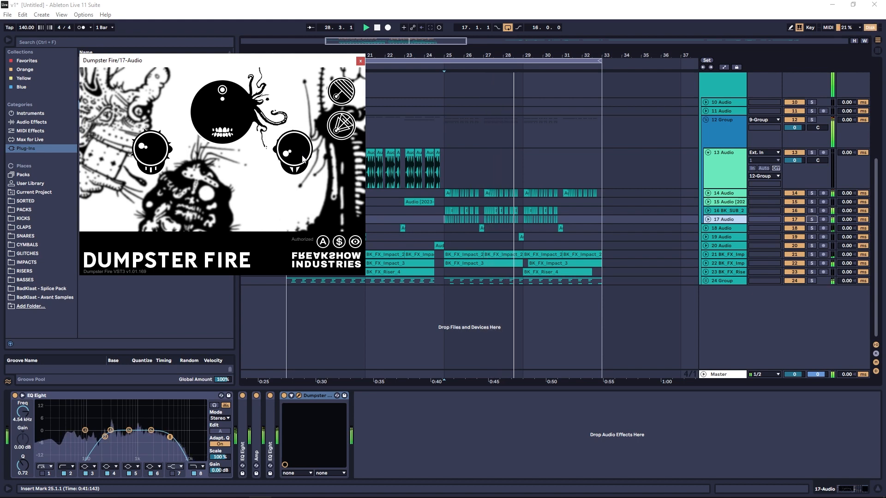
click(360, 61)
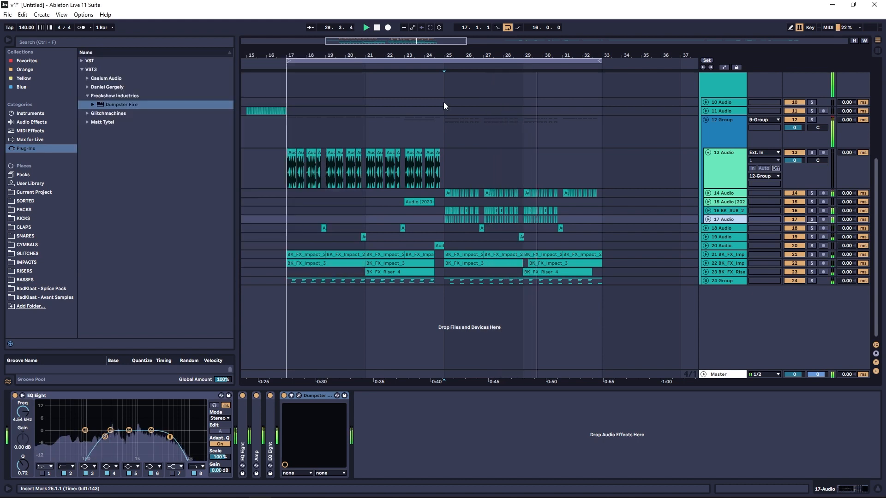
Show the effects chain of the 9 Group track during playback
scroll(721, 179, up, 5)
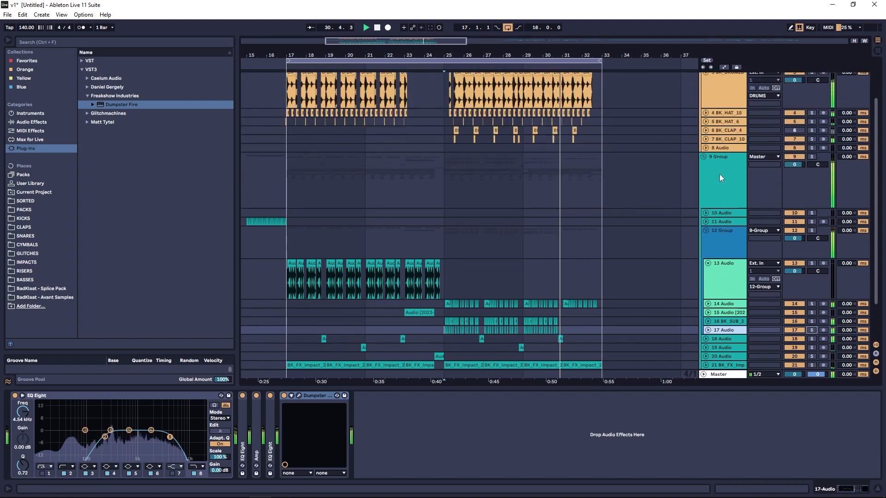
click(718, 173)
scroll(706, 180, up, 2)
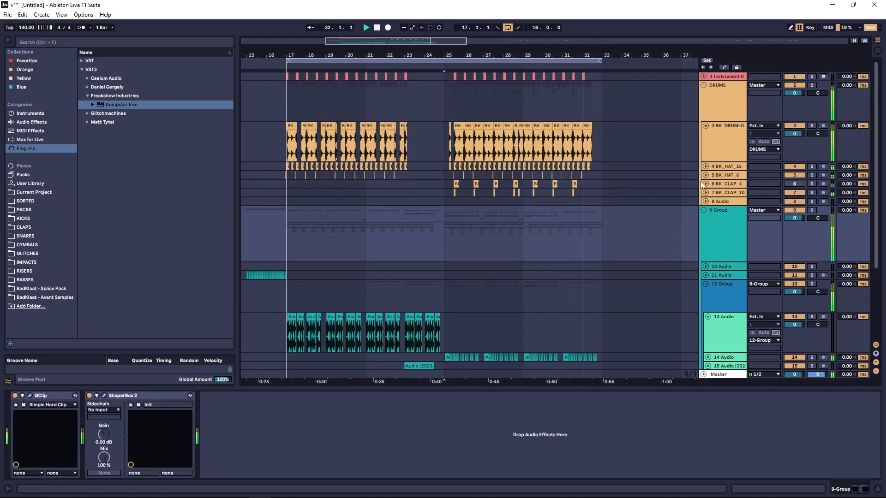
scroll(687, 186, down, 4)
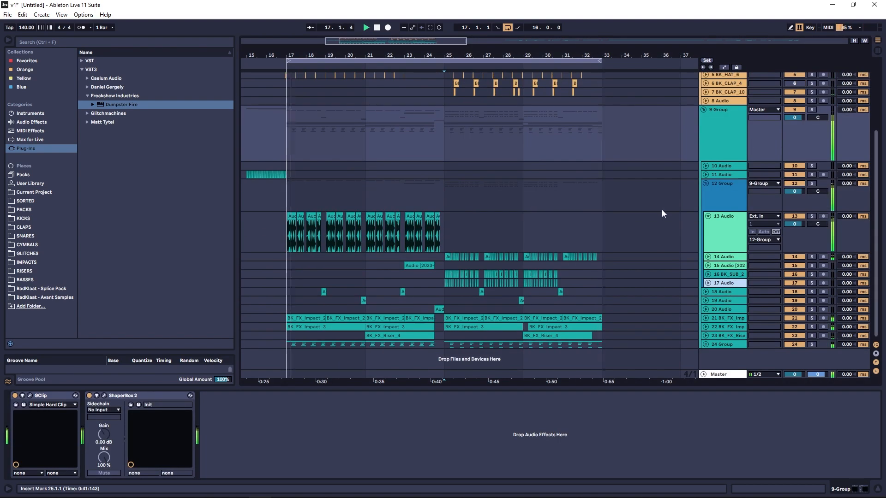
Show the effects chain of 13 Audio, fold its Resonation device, and play the track in solo from bar 17
click(716, 222)
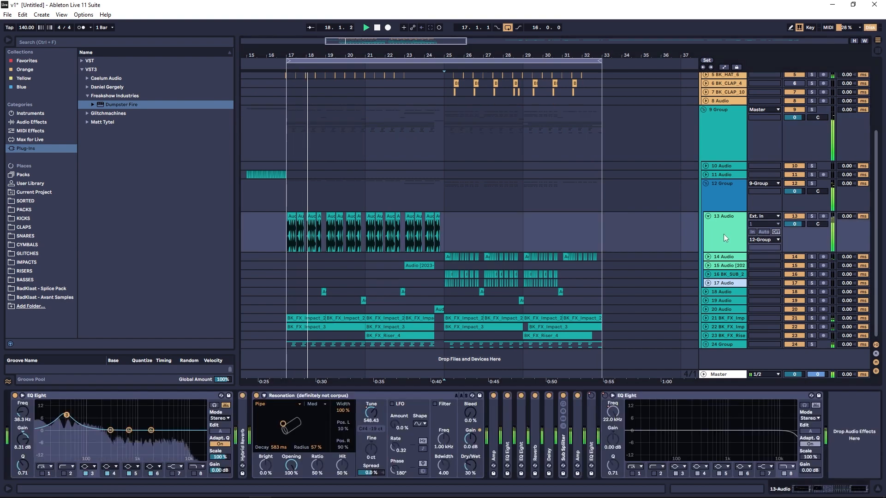
click(265, 396)
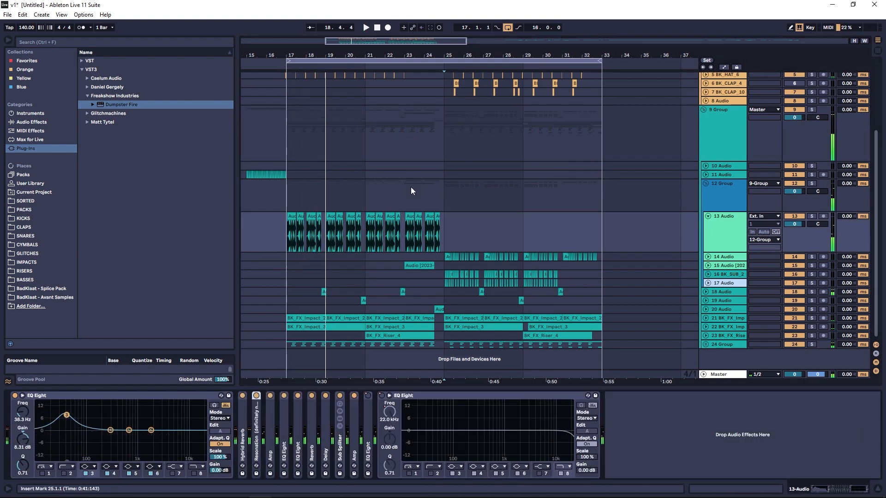
click(722, 245)
click(815, 215)
key(space)
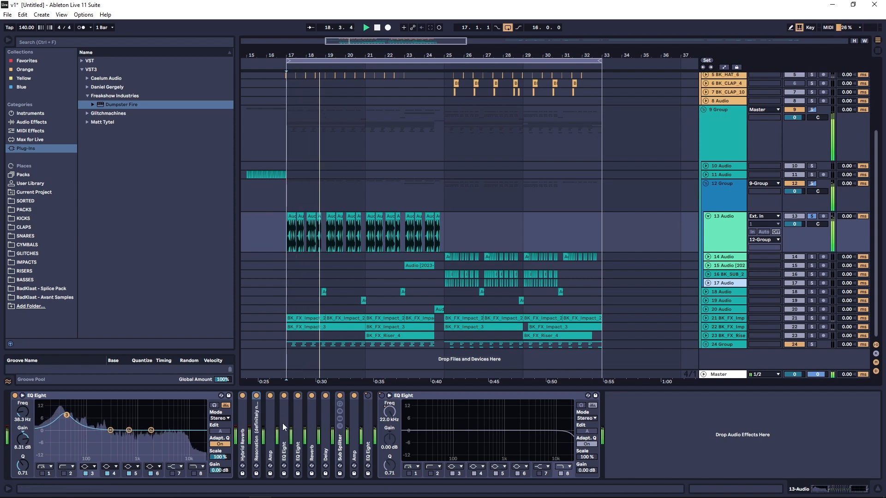
Add an EQ Eight at the end of the 13 Audio effects chain
click(31, 122)
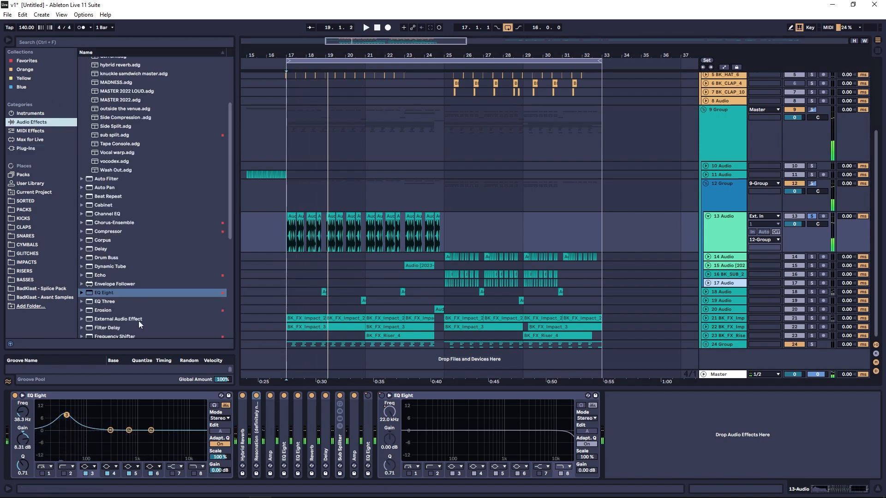
scroll(131, 272, down, 4)
double_click(110, 202)
Display the master's SPAN analyzer and play the soloed 13 Audio from bar 17 to examine its mid and side spectrum
click(727, 373)
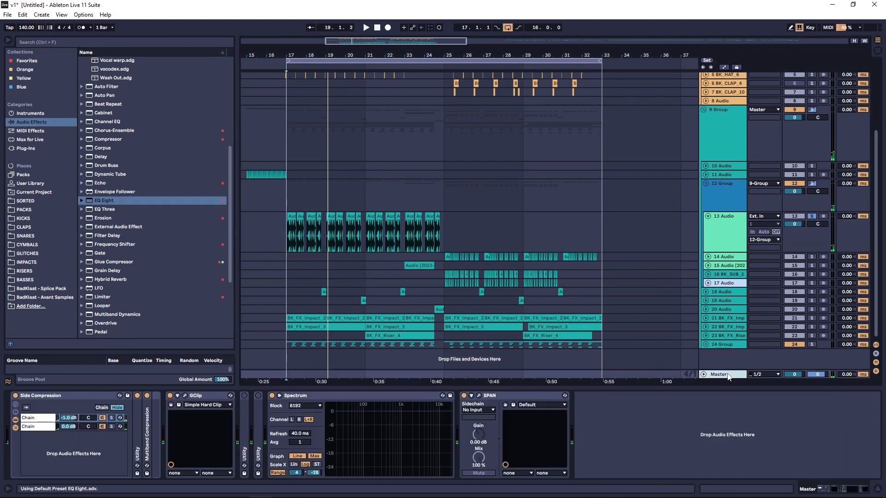
click(479, 395)
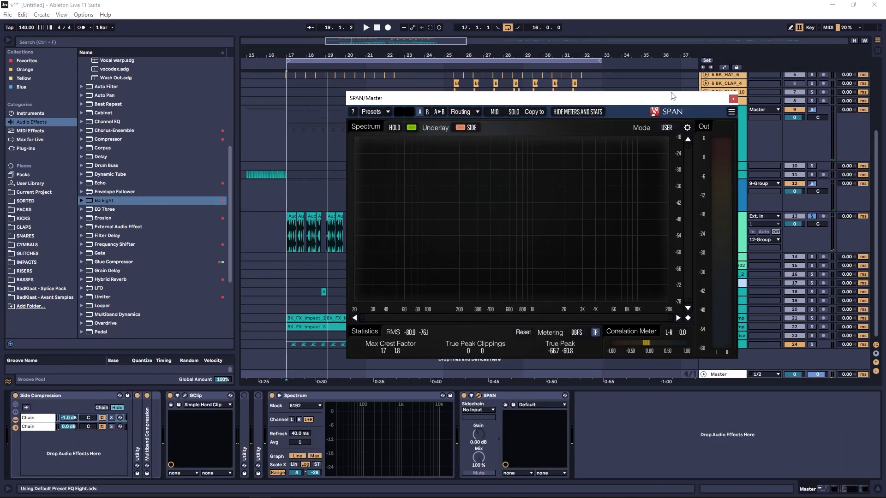
key(space)
click(727, 239)
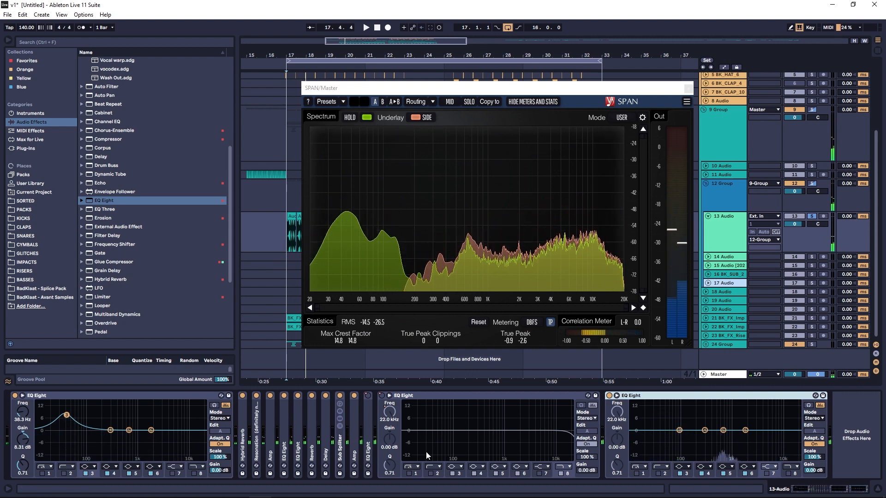
key(space)
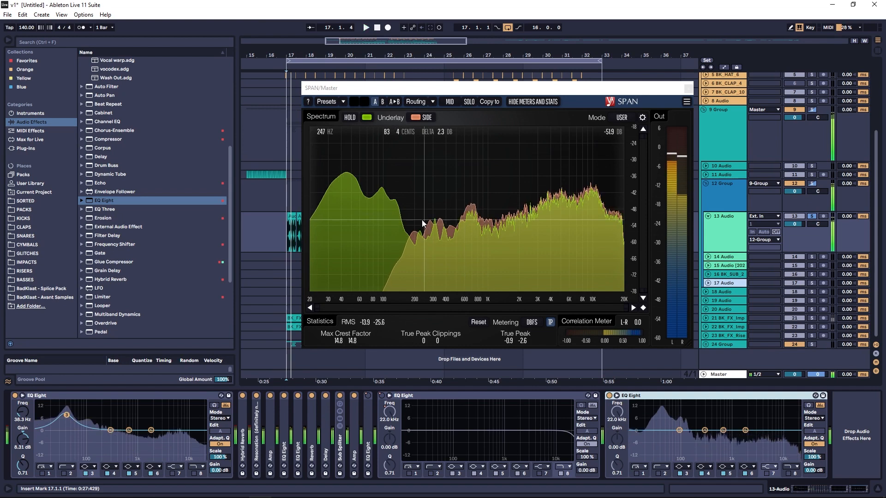
key(space)
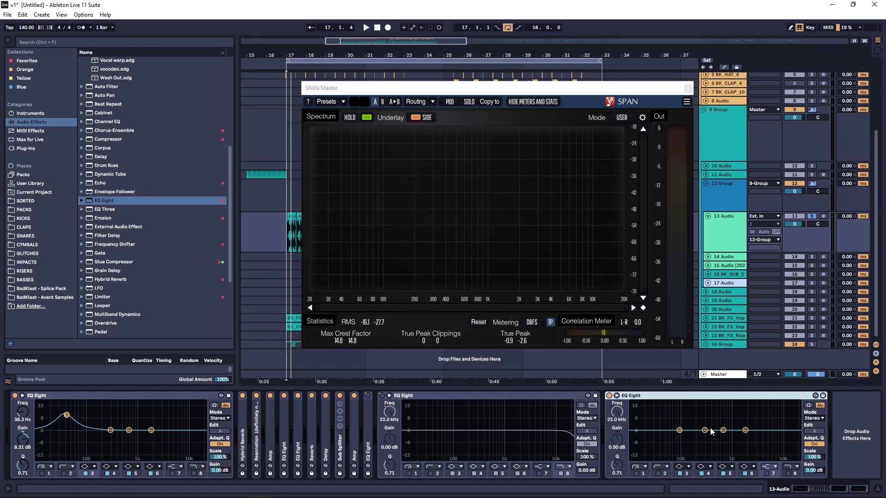
Try lowering a band of the last EQ Eight on 13 Audio and delete that EQ Eight
drag(723, 430, 723, 448)
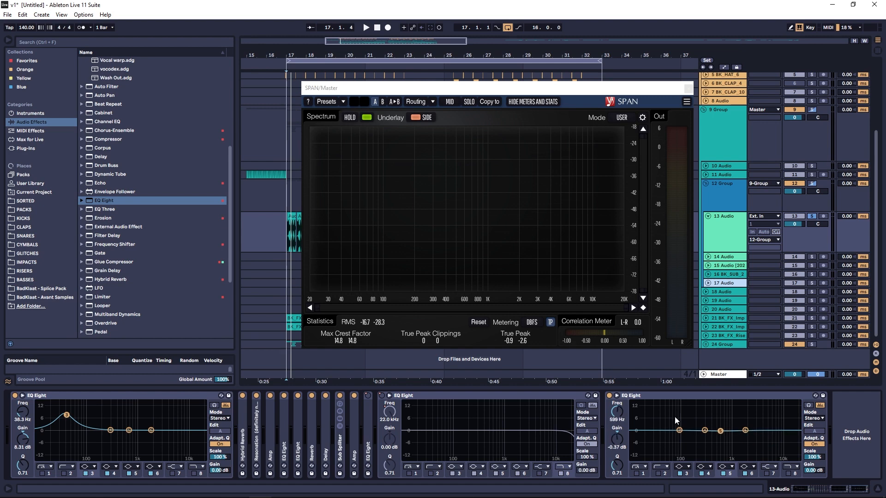
click(658, 396)
key(Delete)
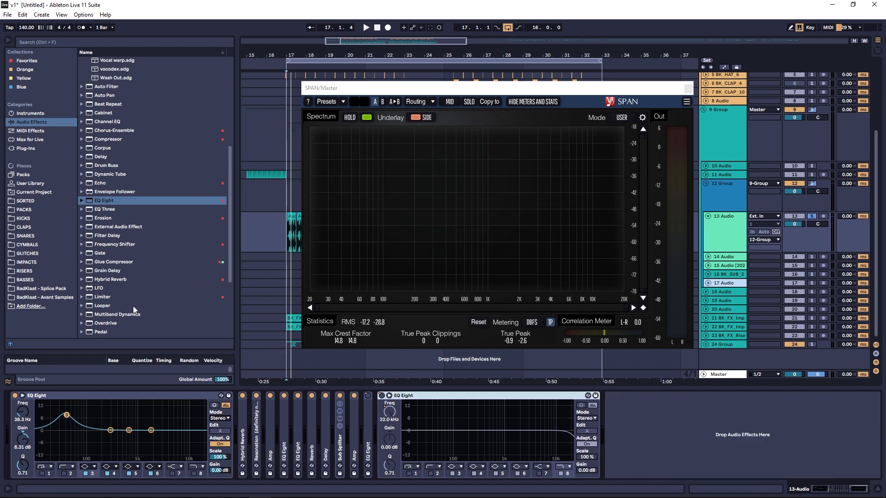
Add a Utility at the end of the 13 Audio chain with Mid/Side at 52M and Bass Mono on at 150 Hz
scroll(121, 287, down, 5)
drag(101, 318, 620, 443)
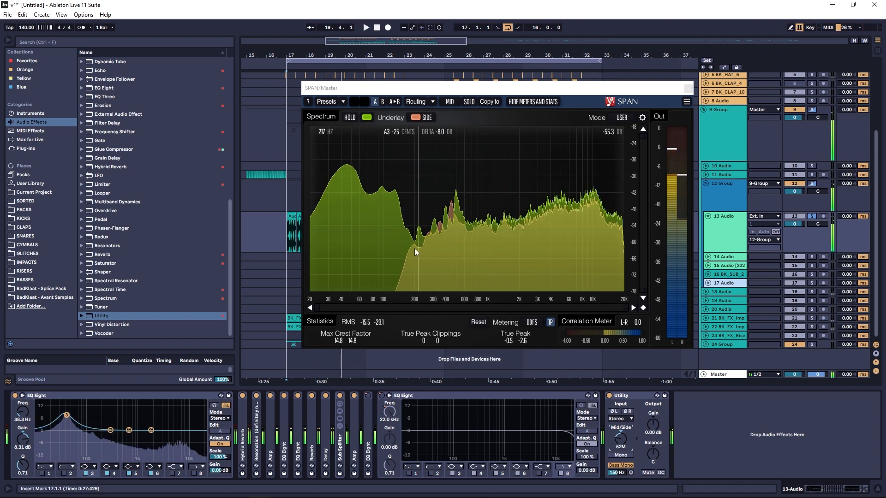
Add an EQ Eight after the Utility, set it to M/S mode, and cut the side signal by 12 dB at 202 Hz with Q 0.28
drag(104, 88, 693, 405)
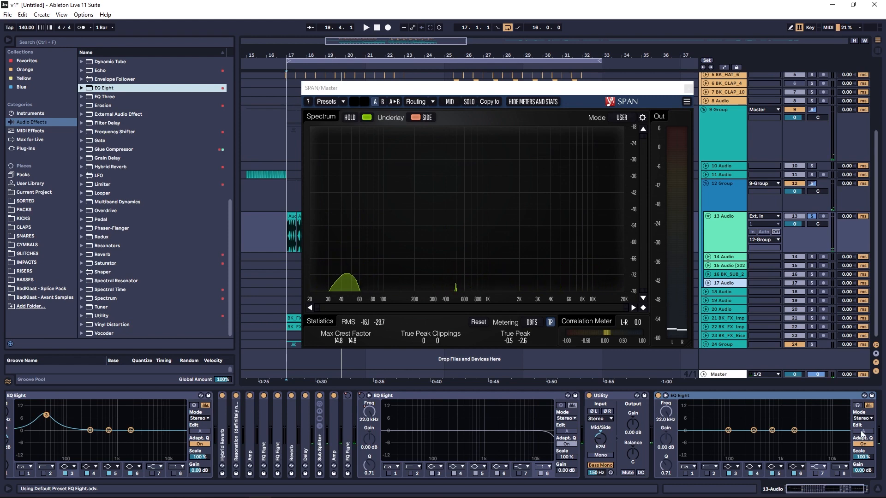
click(863, 418)
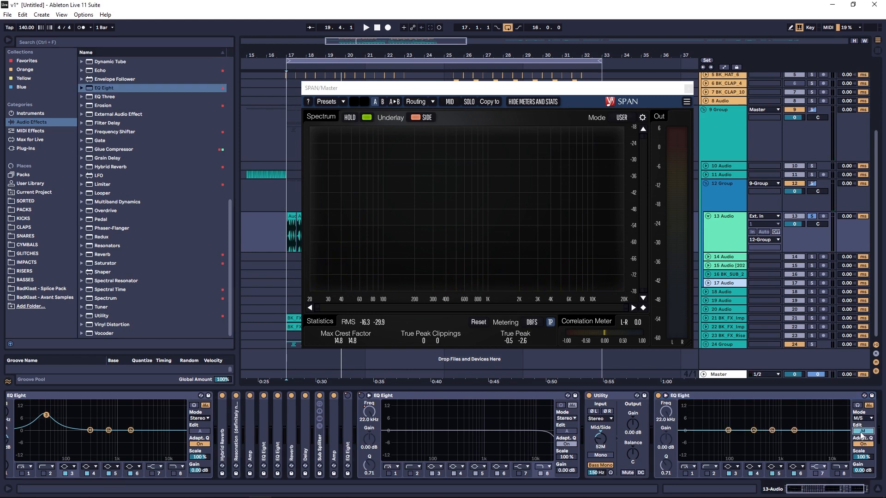
drag(729, 431, 746, 453)
key(space)
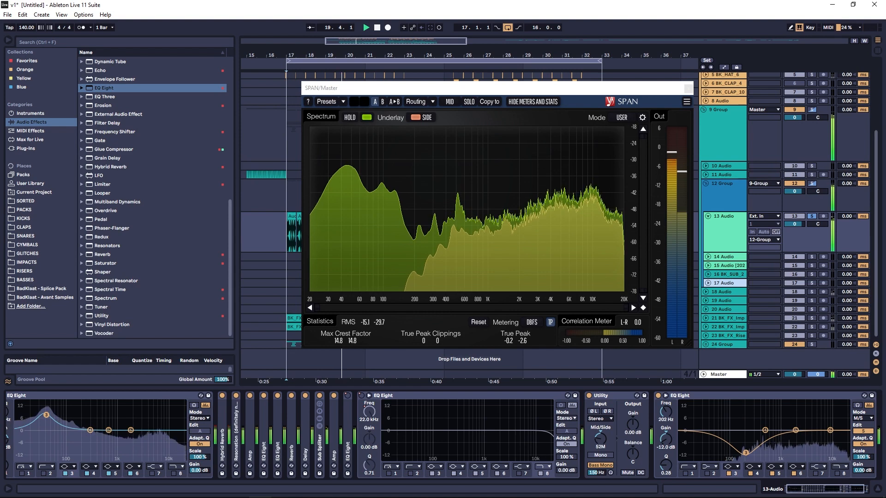
drag(745, 452, 745, 452)
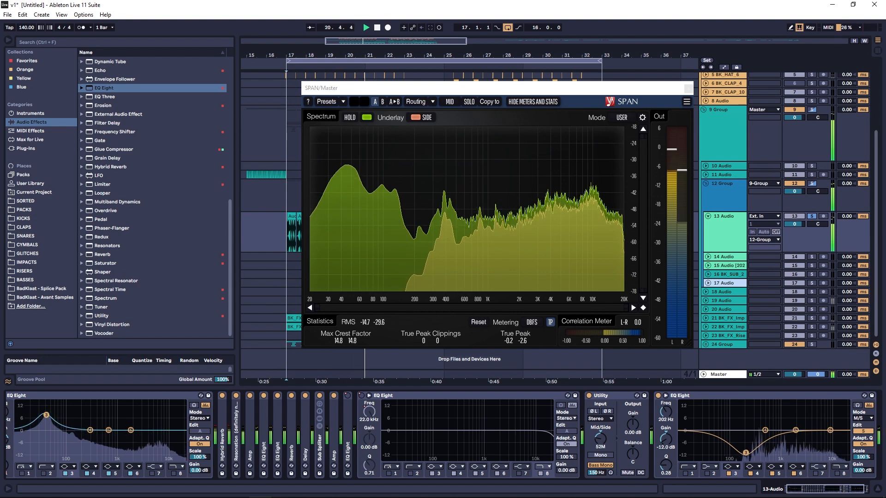
Fold the EQ Eights before and after the Utility, stop playback, and unsolo 13 Audio
click(704, 396)
double_click(705, 396)
double_click(478, 396)
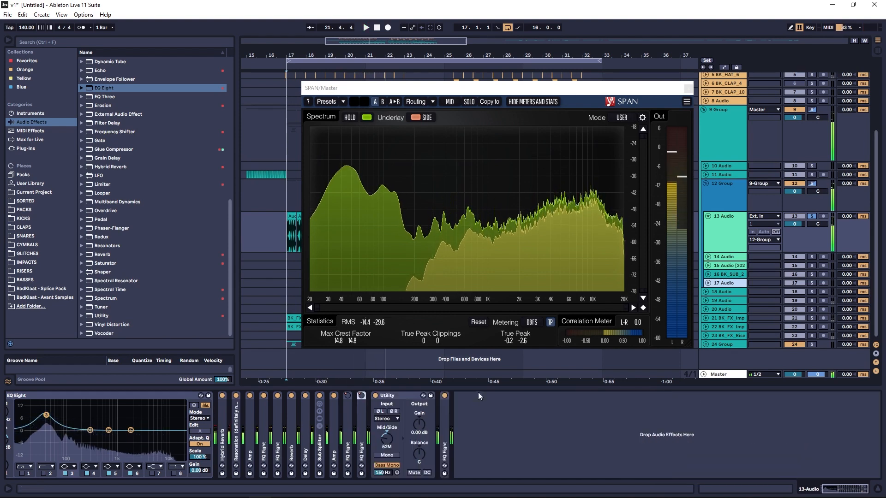
click(810, 219)
click(515, 117)
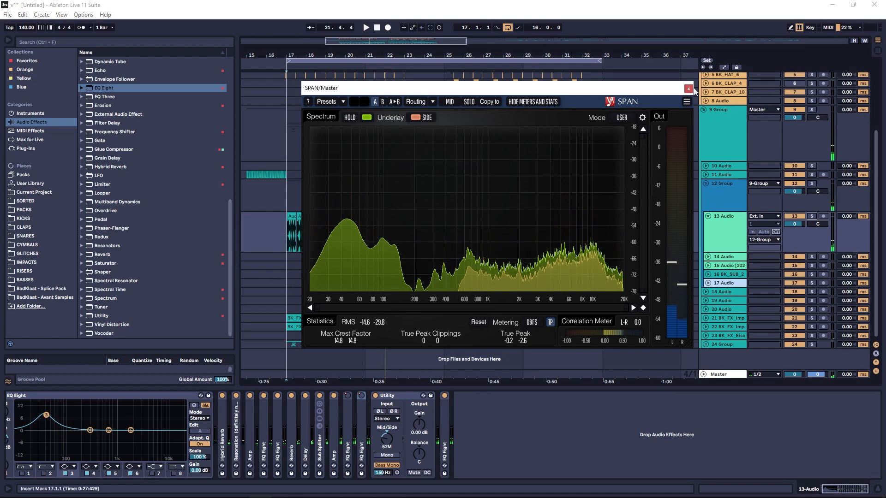
Close the SPAN window, restart playback from the beginning of the drop, and fold the 13 Audio track
key(space)
click(688, 88)
scroll(301, 122, down, 3)
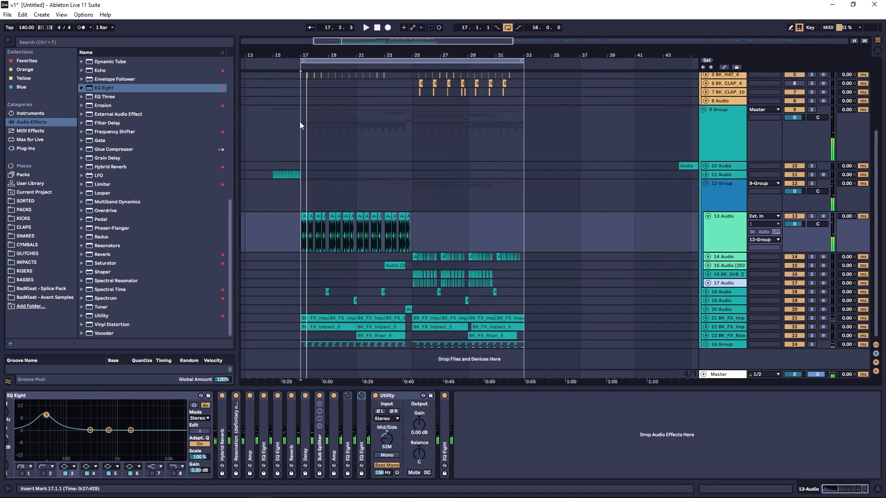
click(274, 176)
drag(278, 55, 279, 46)
click(708, 217)
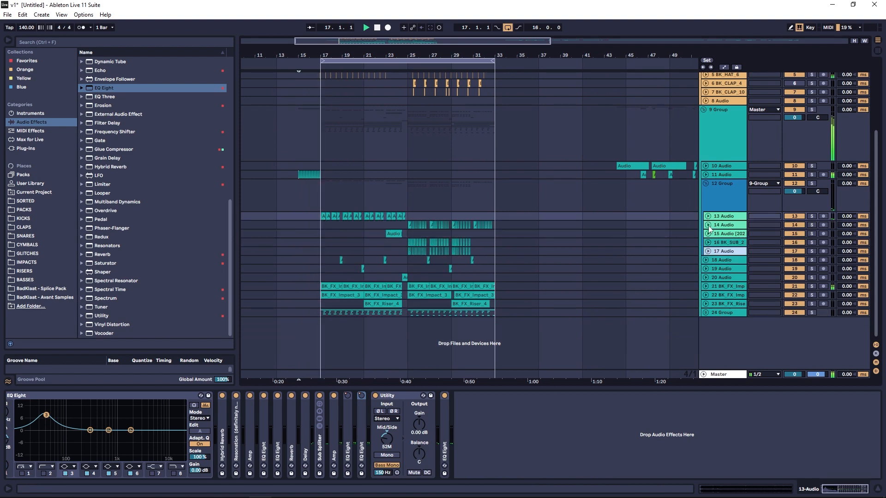
Unfold 24 Group to show its tracks while the drop plays
scroll(711, 141, up, 2)
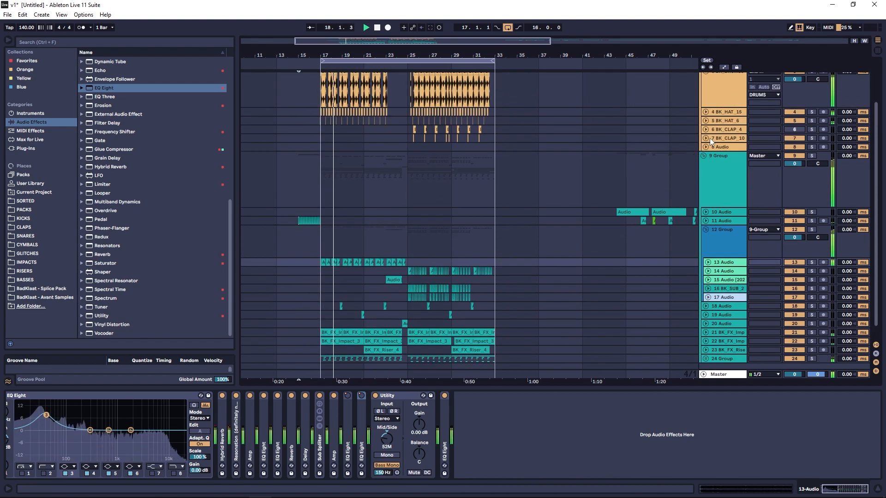
scroll(710, 143, down, 2)
click(726, 257)
click(725, 249)
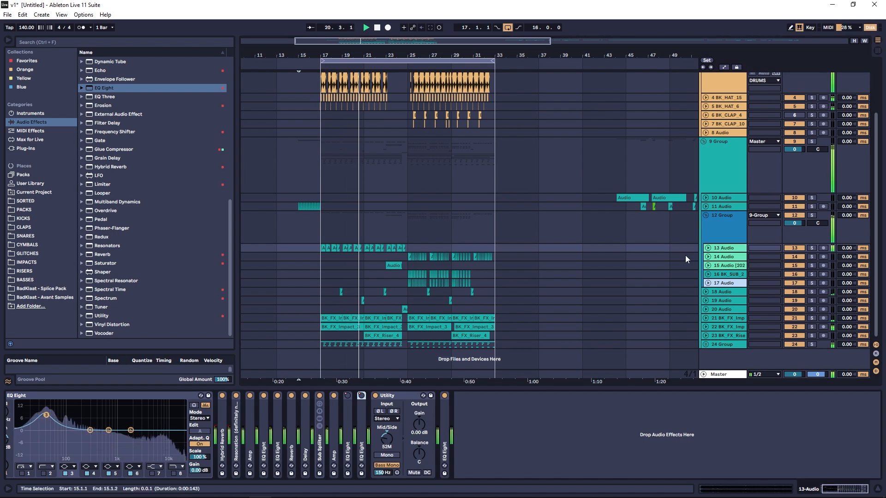
click(719, 345)
click(703, 344)
scroll(701, 318, down, 1)
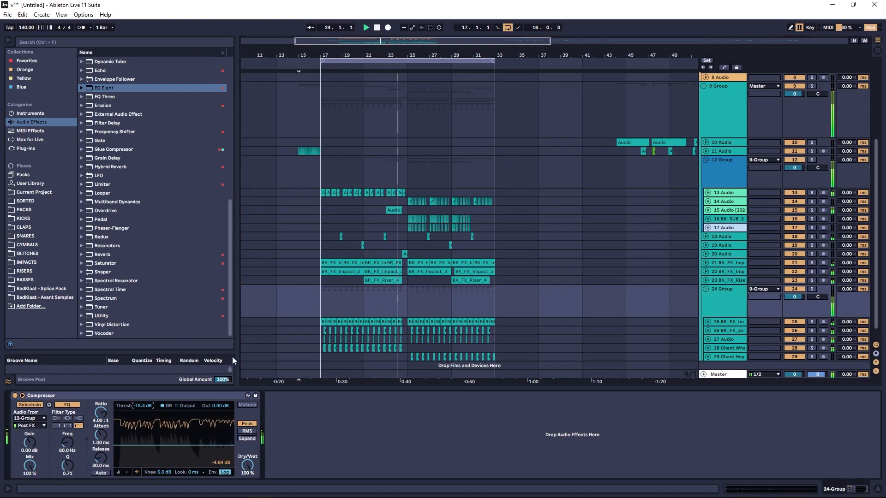
drag(309, 56, 309, 81)
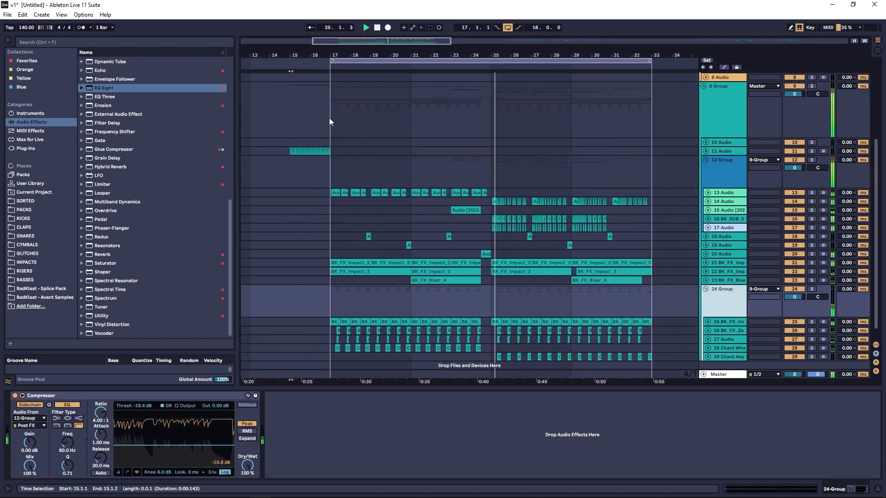
scroll(720, 244, up, 1)
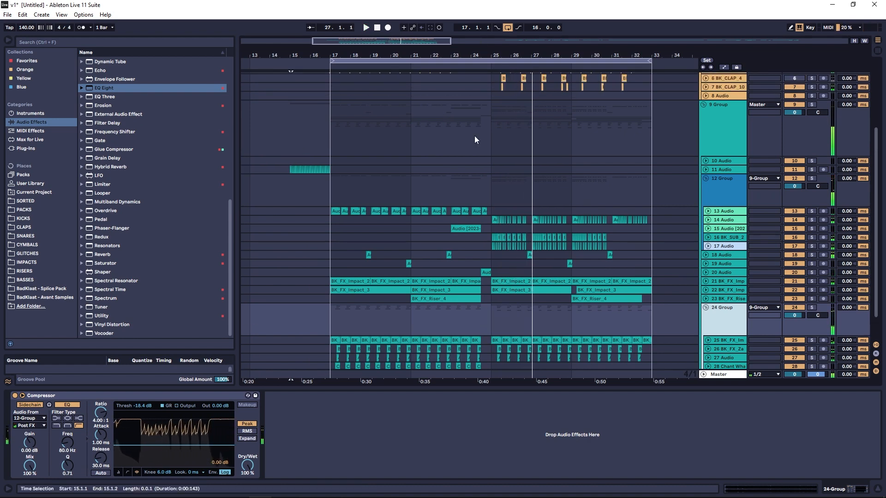
Audition the transition from bar 23 and locate the 14 Audio and 17 Audio clips starting at bar 25
click(441, 211)
click(495, 246)
drag(524, 55, 598, 169)
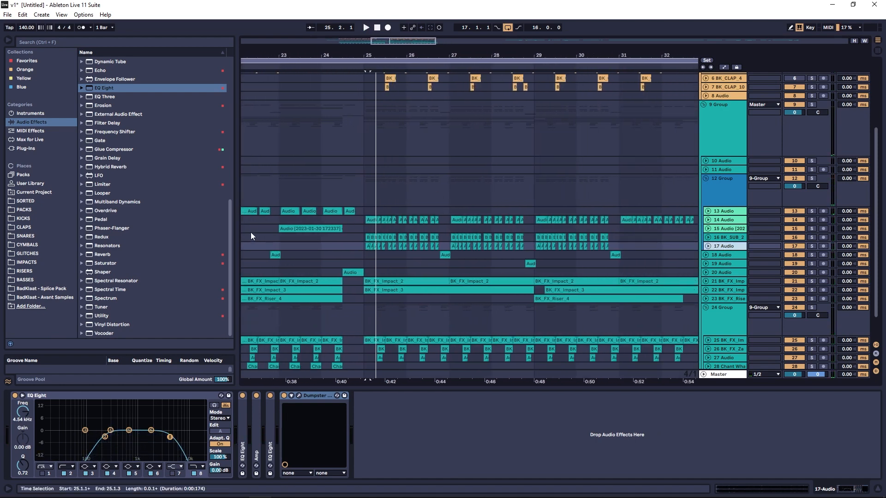
key(space)
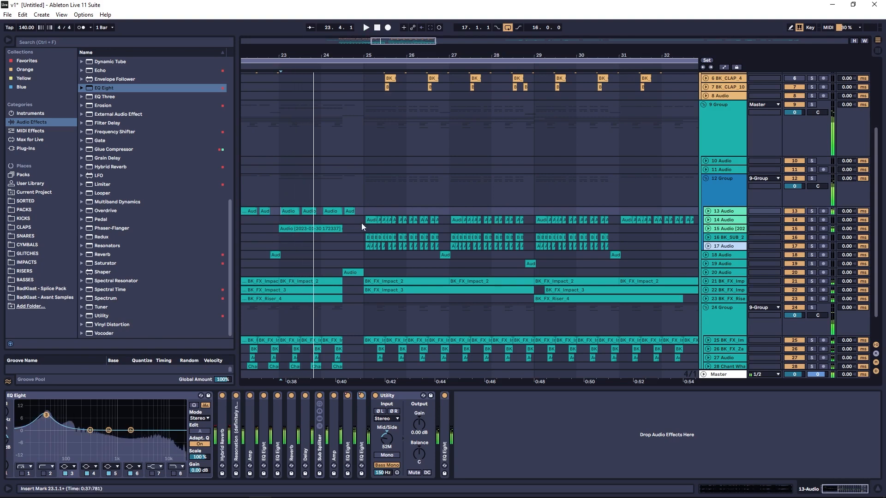
click(365, 220)
drag(378, 54, 344, 55)
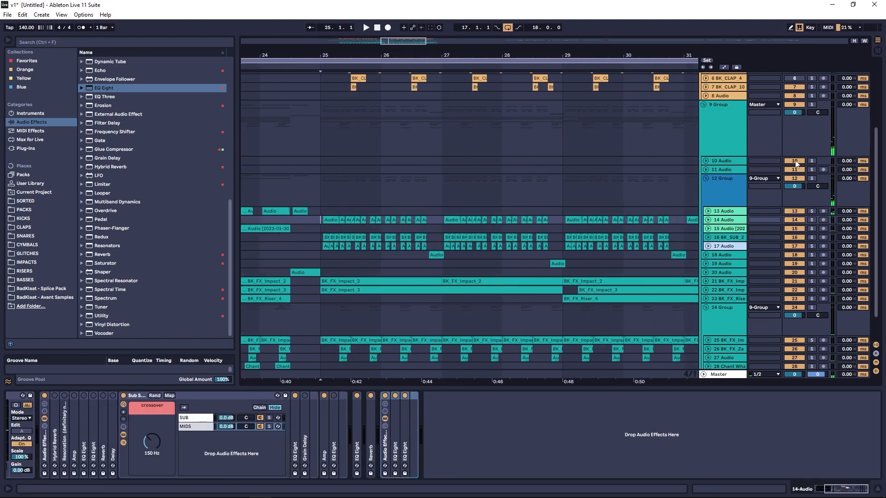
Solo 12 Group, play it from bar 25, and check the device chains of 17 Audio and 16 BK_SUB_2
click(811, 179)
key(space)
key(space)
click(724, 246)
key(space)
click(718, 238)
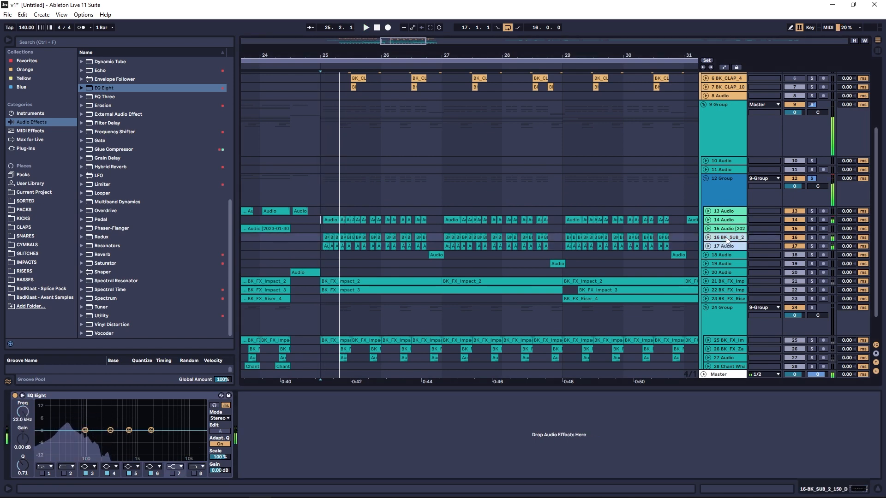
Audition 16 BK_SUB_2 on its own, switch the solo to 17 Audio, and show its device chain
click(812, 238)
key(space)
key(space)
click(812, 238)
click(812, 246)
key(space)
click(724, 247)
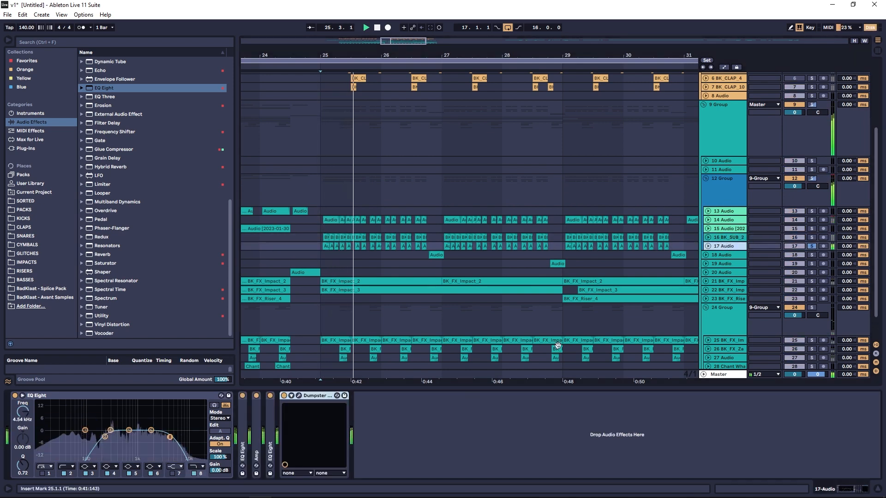
Unfold the last EQ Eight on 17 Audio, reduce its upper-mid dip, set the high cut to 10.9 kHz with Q 0.75, and unsolo the track
double_click(272, 421)
key(space)
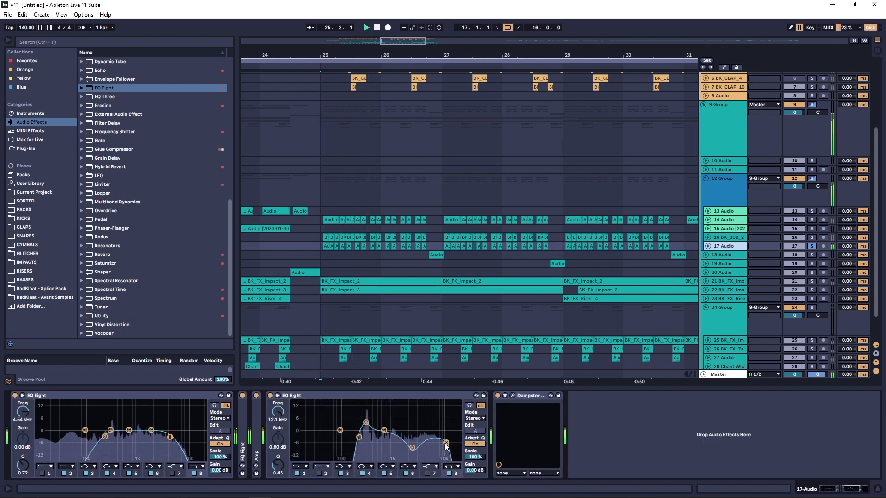
drag(411, 448, 444, 434)
key(space)
key(space)
click(812, 247)
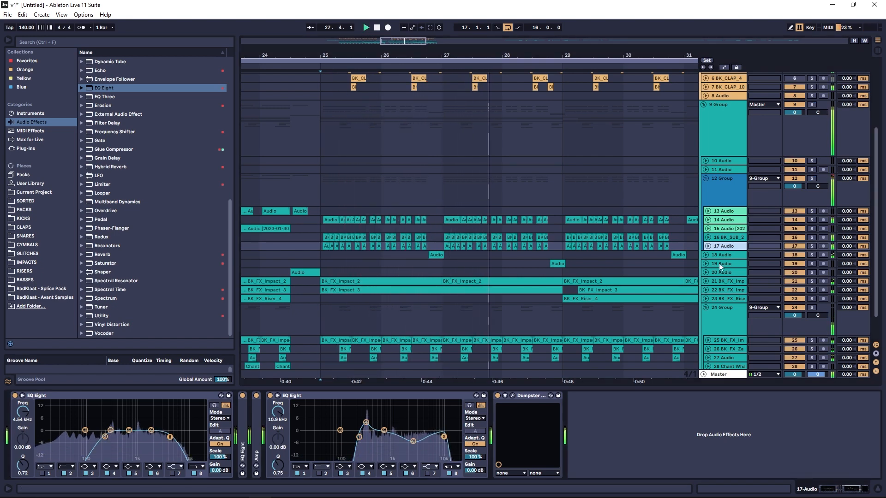
Add a Hybrid Reverb at the end of the 17 Audio chain, adjust its reverb settings, and set Dry/Wet to 37%
drag(124, 170, 609, 456)
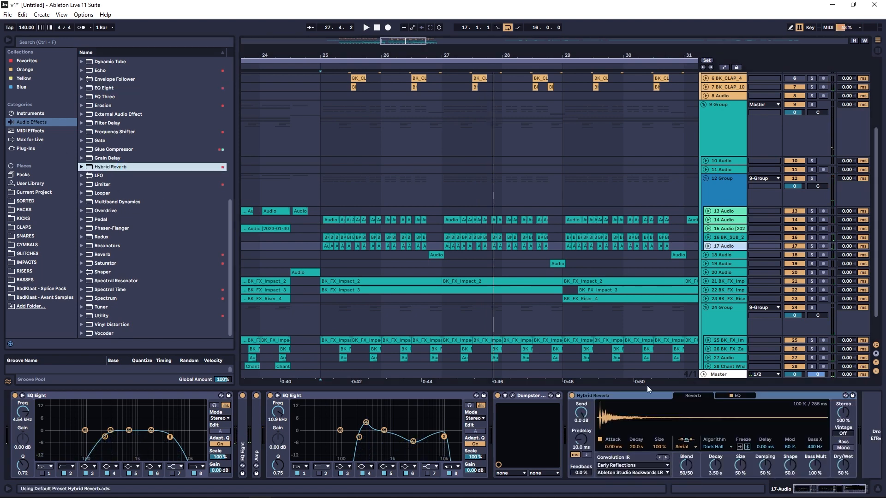
click(815, 245)
key(space)
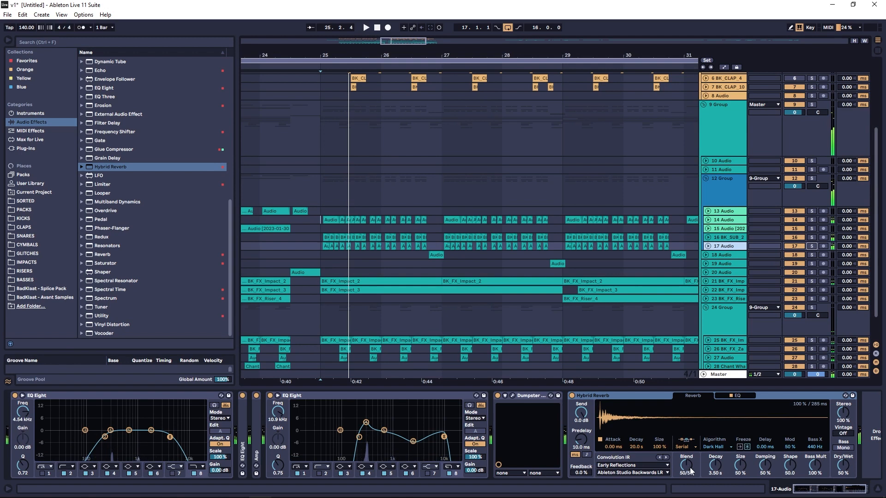
drag(685, 458, 685, 429)
drag(639, 449, 653, 447)
drag(843, 465, 843, 477)
Set the Hybrid Reverb's EQ low cut to 422 Hz with an 18 dB slope, and fold Hybrid Reverb and Dumpster Fire
click(744, 398)
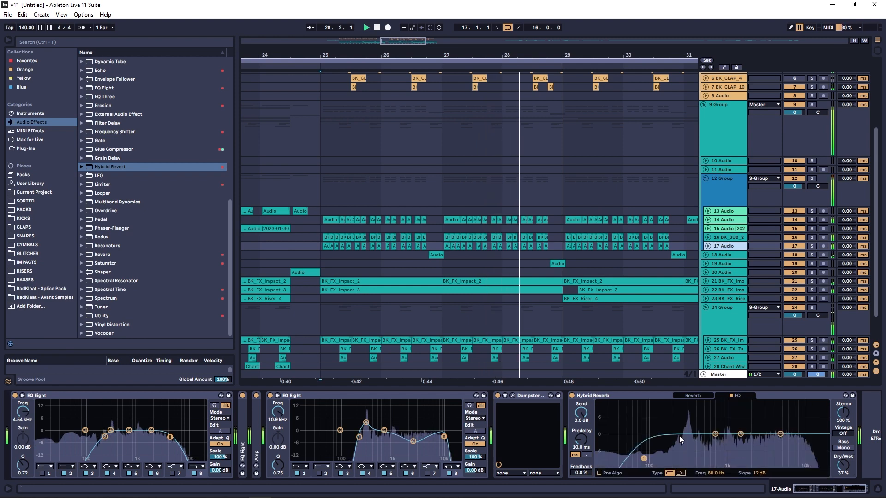
drag(708, 451, 699, 451)
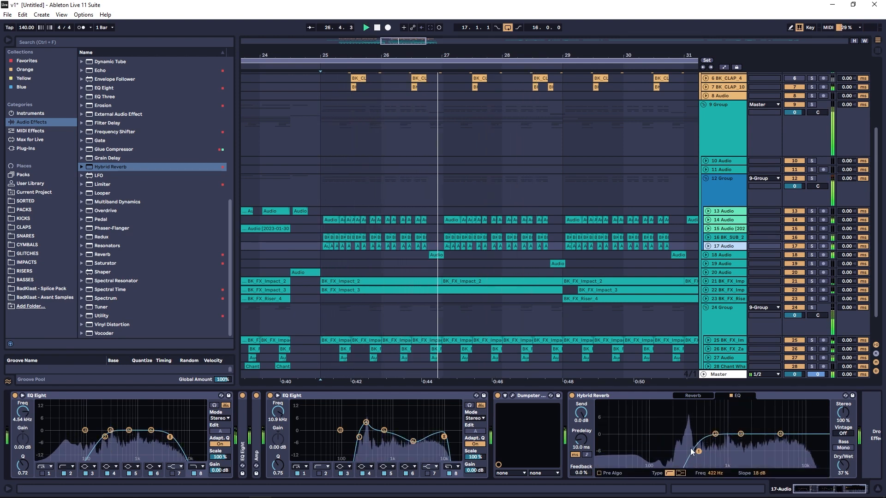
double_click(542, 395)
double_click(542, 395)
scroll(651, 278, down, 3)
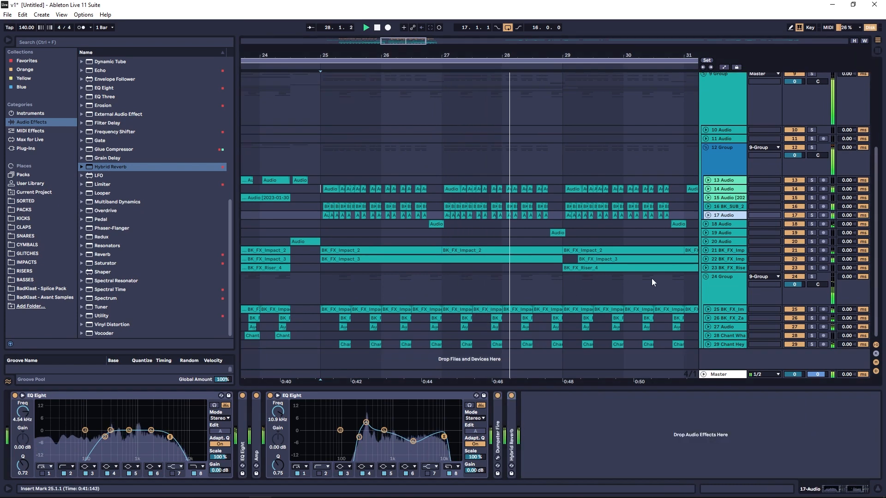
Solo 24 Group, play it from bar 25, and add an EQ Eight after its Compressor
click(721, 278)
key(space)
click(812, 278)
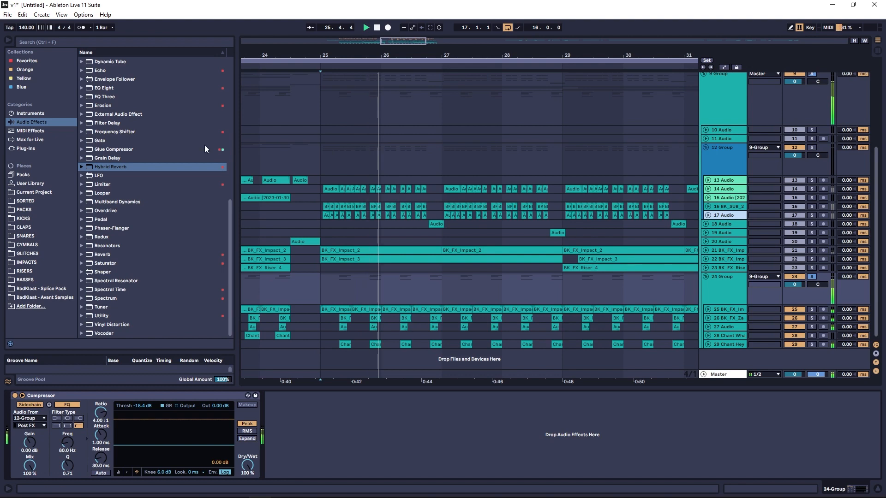
drag(109, 87, 287, 408)
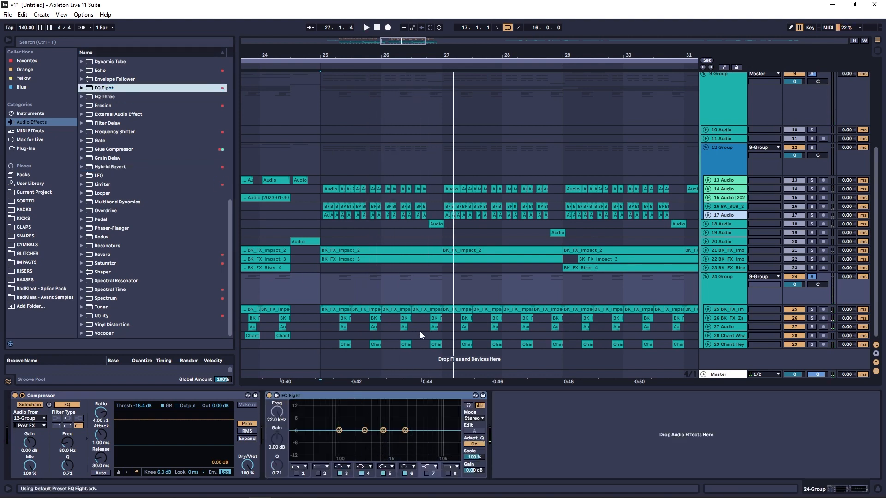
Cut band 6 of the 24 Group EQ Eight by 5.58 dB at 2.15 kHz and unsolo the group
click(405, 431)
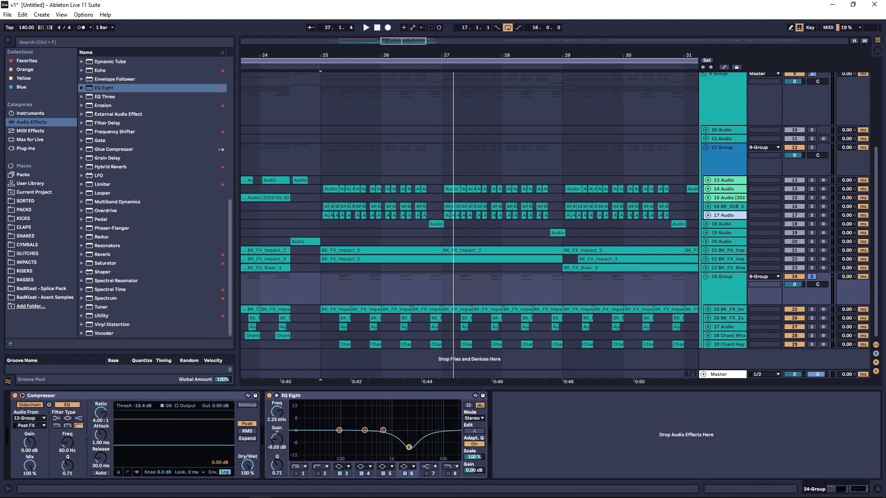
key(space)
mouse_move(409, 447)
mouse_down()
mouse_move(409, 415)
mouse_move(407, 451)
mouse_up()
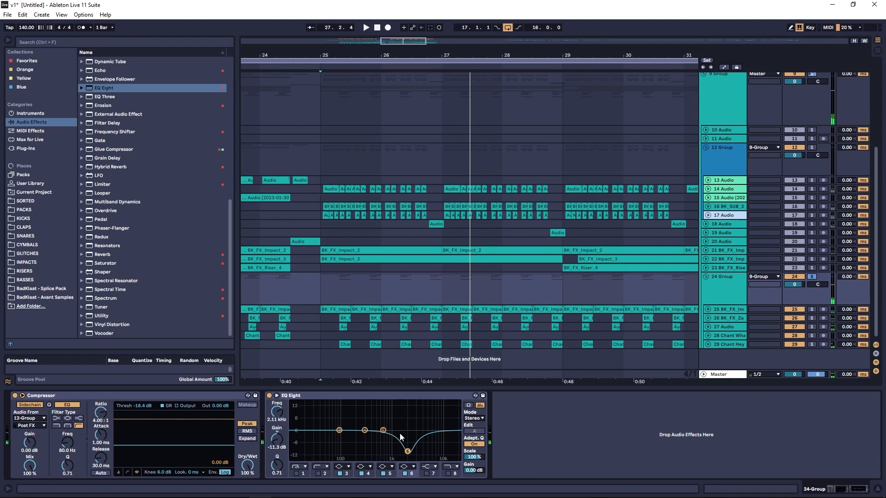
key(space)
drag(410, 455, 409, 441)
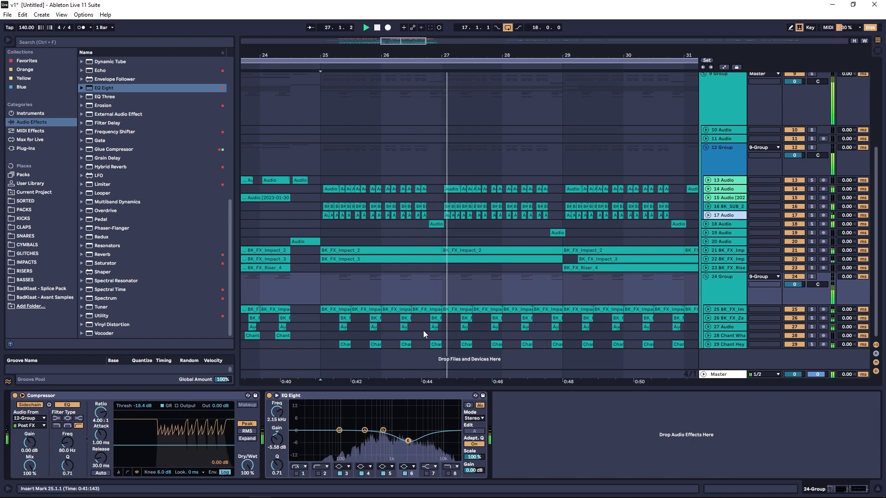
Add a Reverb to 7 BK_CLAP_10 with a 1.84 s decay time and 20% Dry/Wet
drag(364, 54, 444, 23)
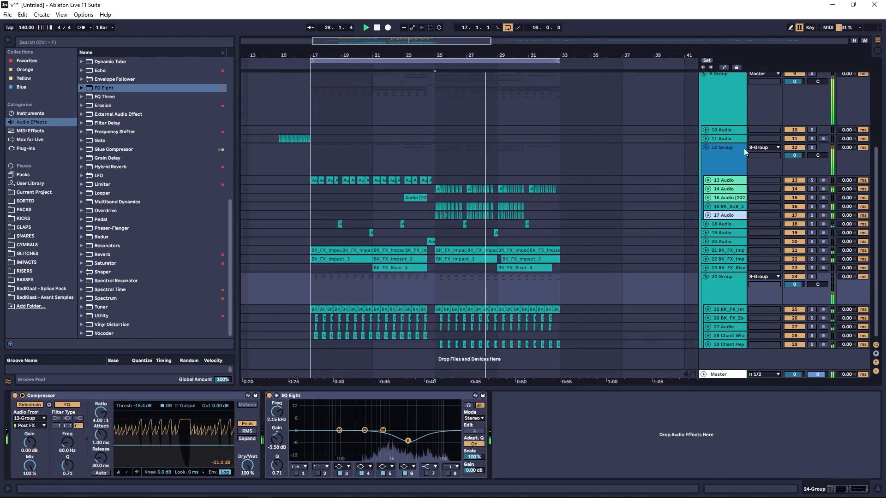
scroll(729, 169, up, 5)
click(728, 167)
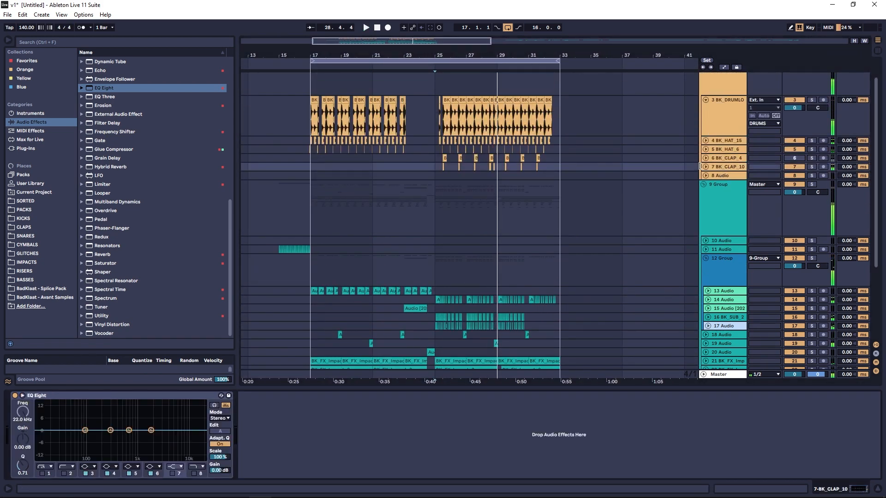
drag(422, 46, 432, 62)
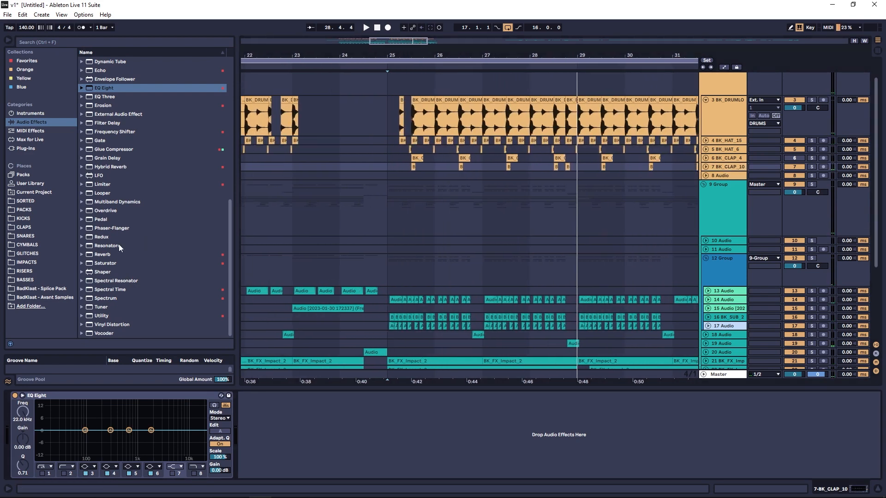
double_click(102, 254)
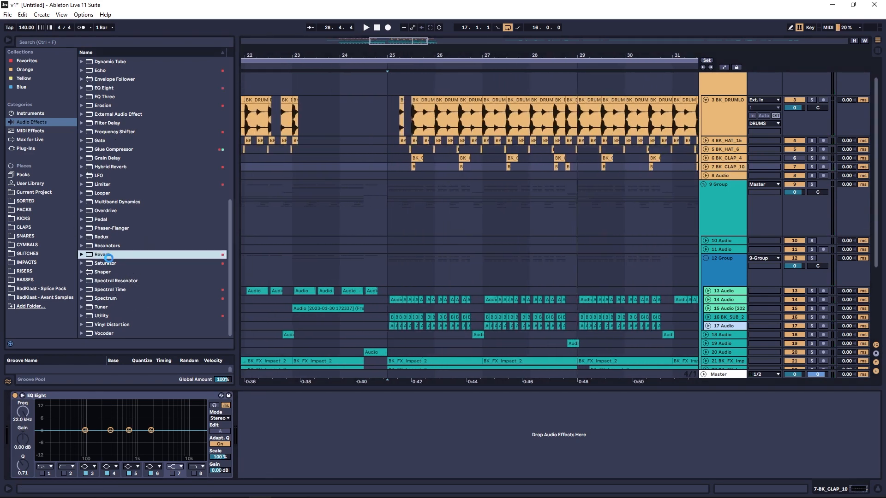
key(space)
drag(362, 471, 363, 475)
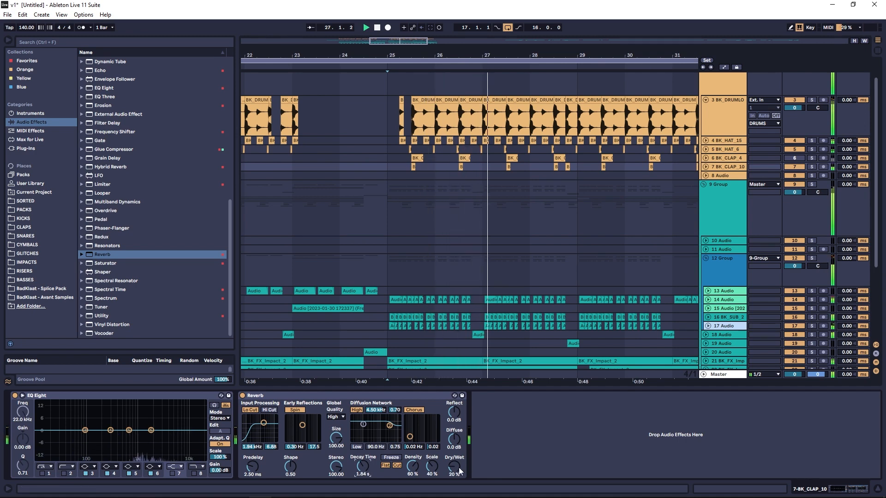
Set the high cut of the last EQ Eight on 17 Audio to 9.58 kHz with Q 0.45
drag(445, 55, 423, 45)
scroll(491, 227, down, 3)
scroll(488, 223, down, 1)
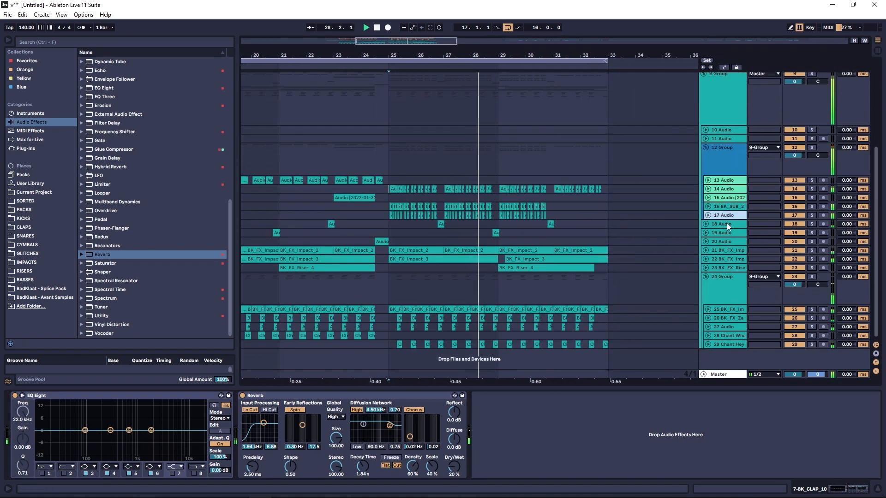
click(721, 216)
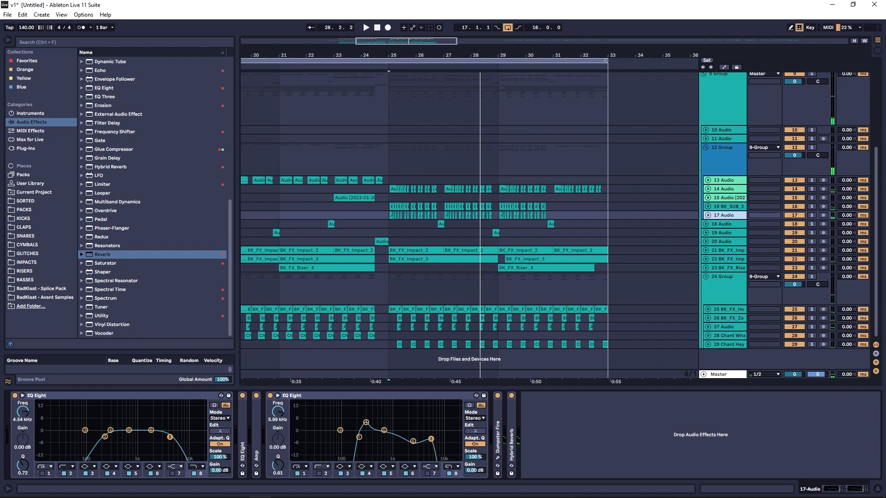
key(space)
mouse_move(435, 438)
mouse_down()
mouse_move(371, 441)
mouse_move(441, 441)
mouse_up()
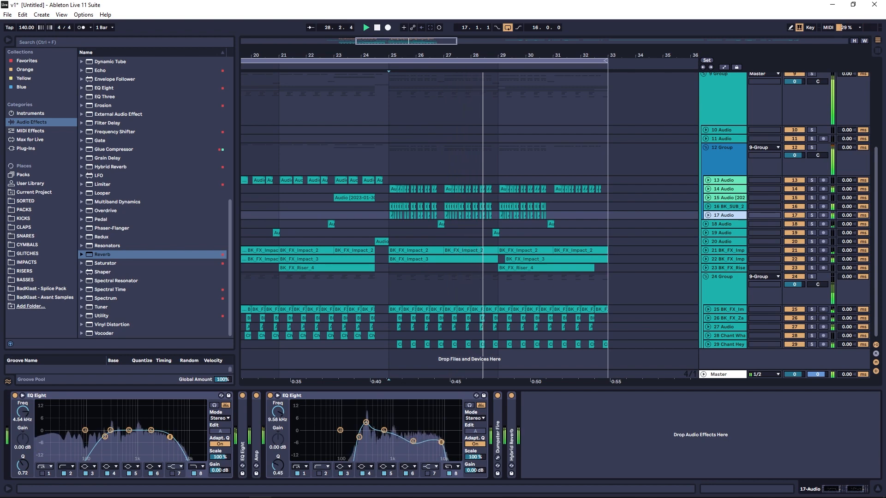
Stop playback and insert a new MIDI track below 29 Chant Hey
click(577, 344)
key(space)
key(minus)
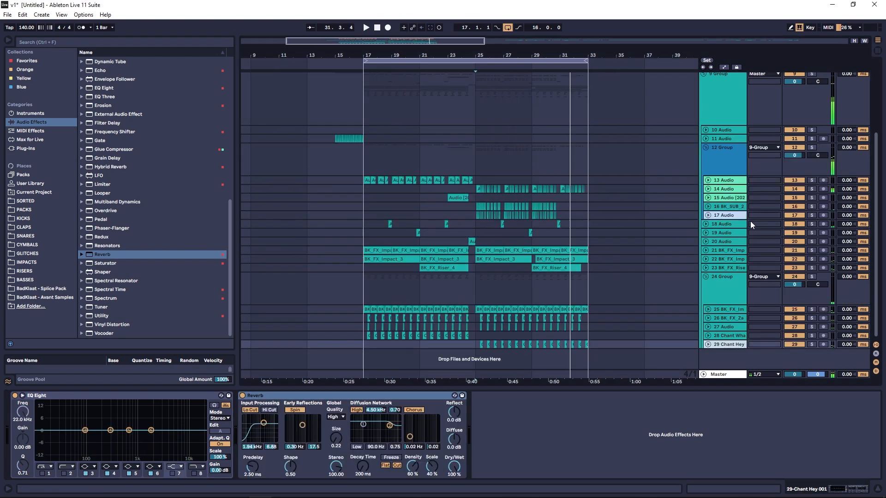
key(ctrl+shift+t)
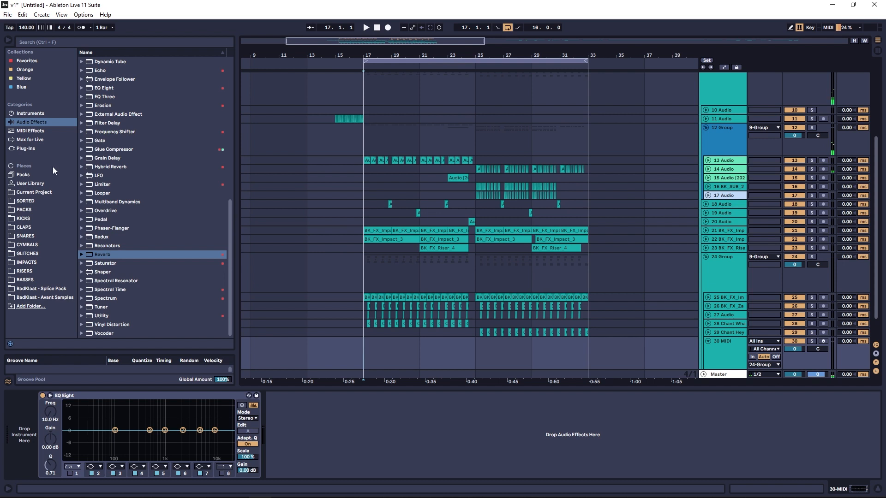
Load the Serum_x64 plug-in on the new MIDI track and set OSC A to +2 octaves
click(25, 148)
scroll(151, 159, down, 1)
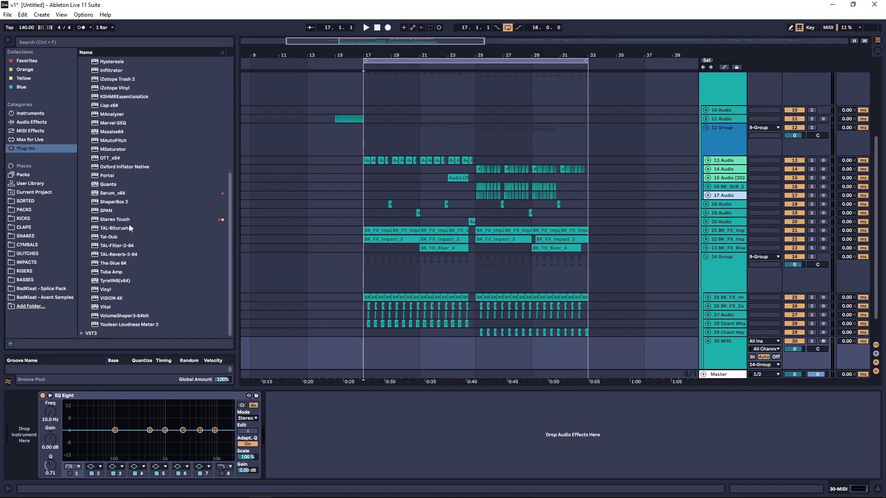
click(114, 194)
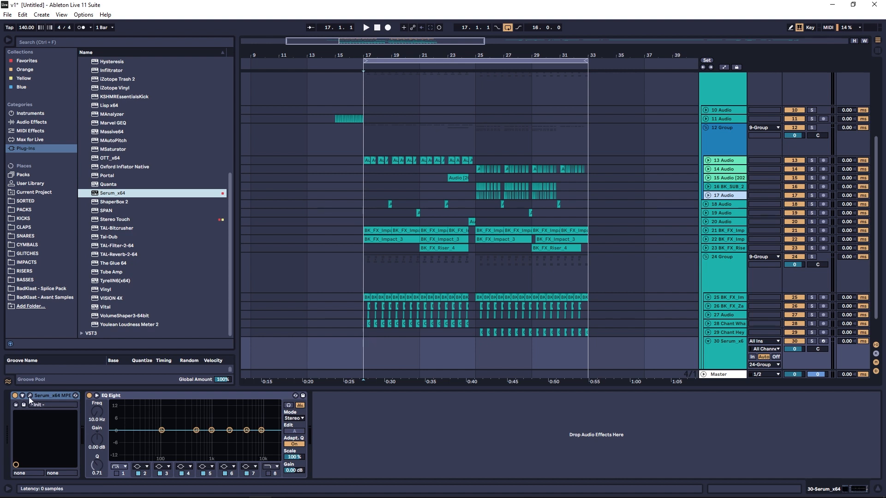
click(27, 399)
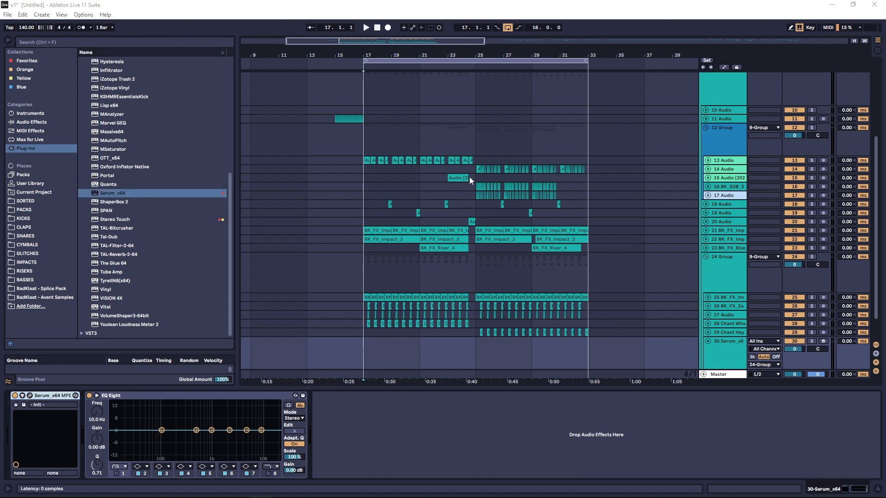
click(30, 395)
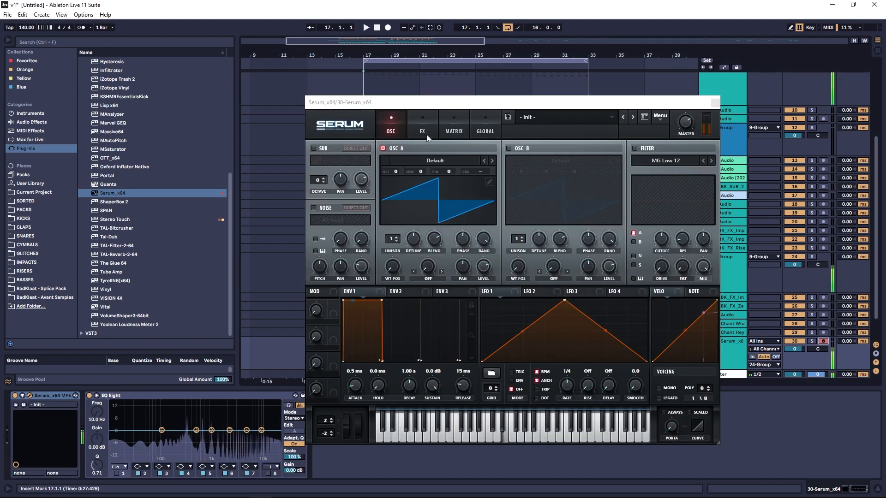
drag(400, 170, 405, 148)
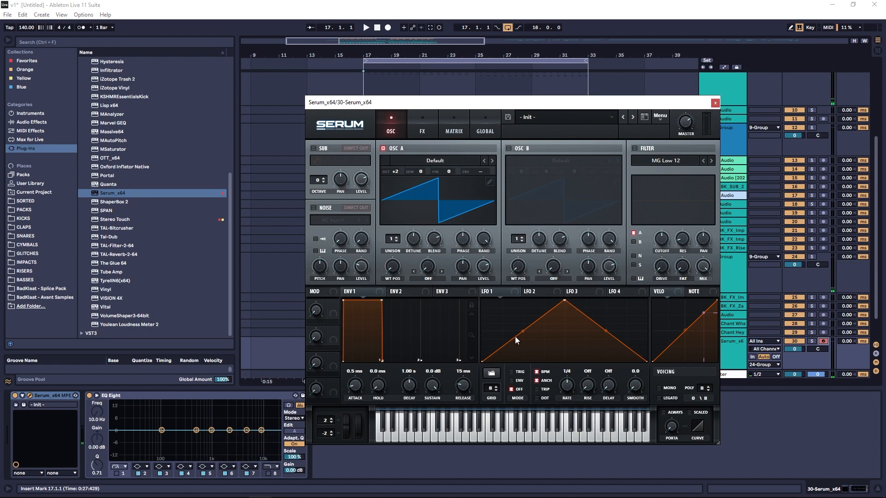
Reshape LFO 1 with a peak at one quarter and a dip at three quarters, and route it to OSC A coarse pitch at a 1/16 rate
drag(483, 363, 479, 329)
drag(566, 303, 521, 299)
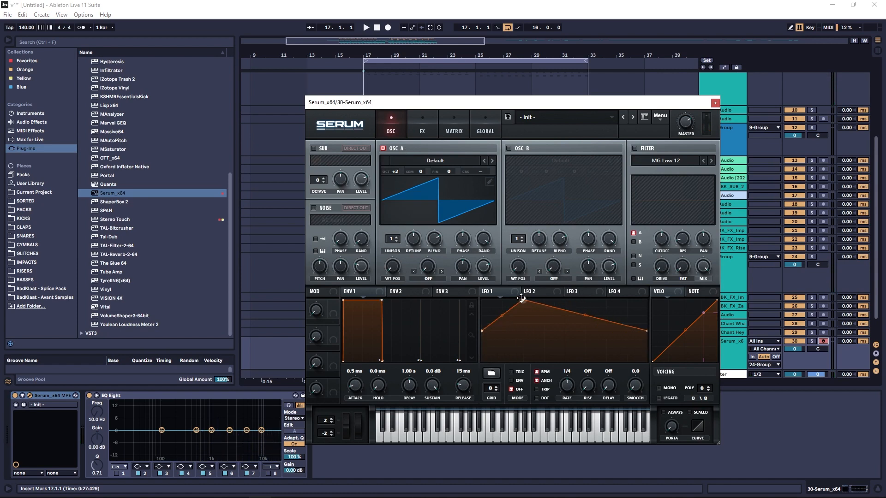
double_click(613, 357)
drag(613, 356, 606, 376)
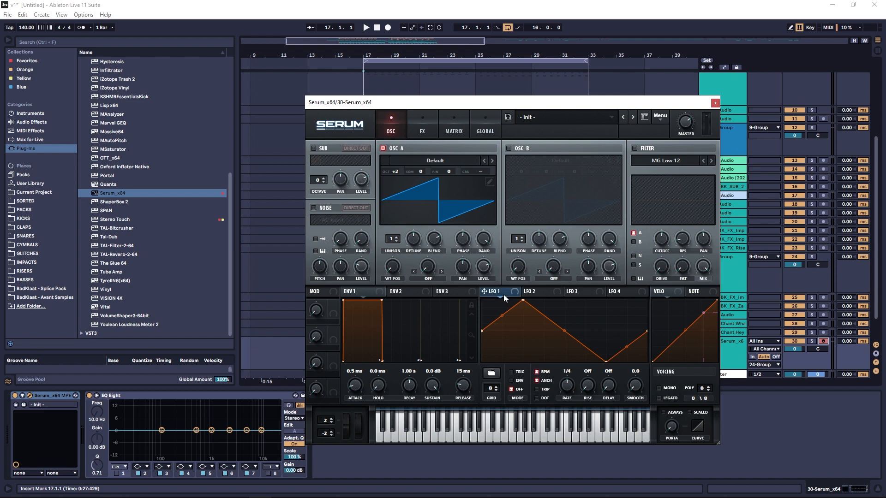
drag(481, 174, 491, 195)
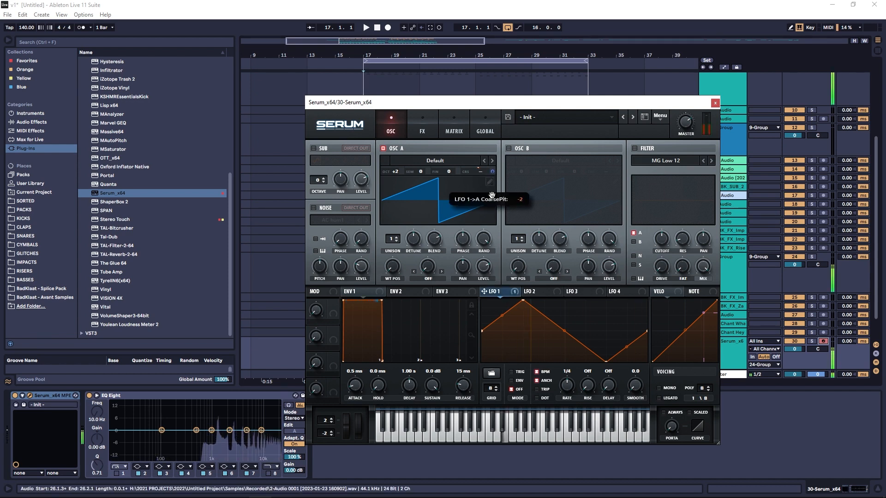
drag(568, 386, 566, 372)
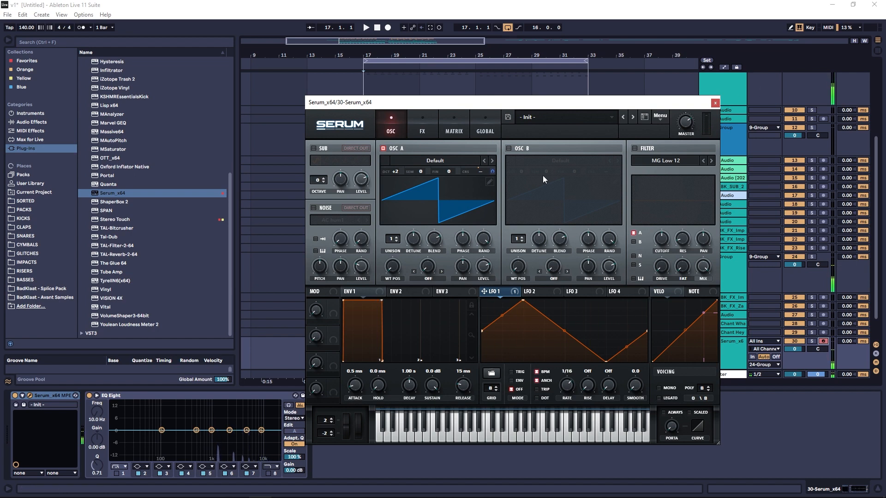
Set OSC A to 16 unison voices, raise the unison detune and blend, and close the Serum window
drag(393, 239, 403, 13)
drag(434, 240, 416, 208)
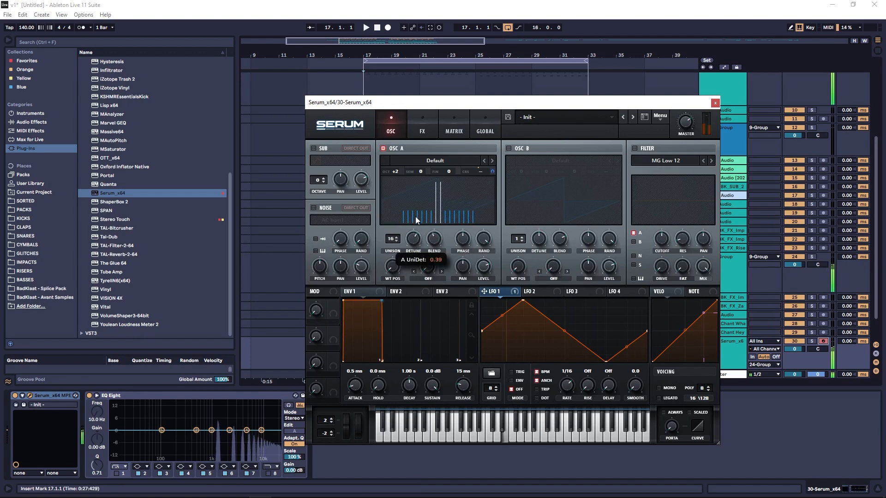
drag(435, 238, 434, 229)
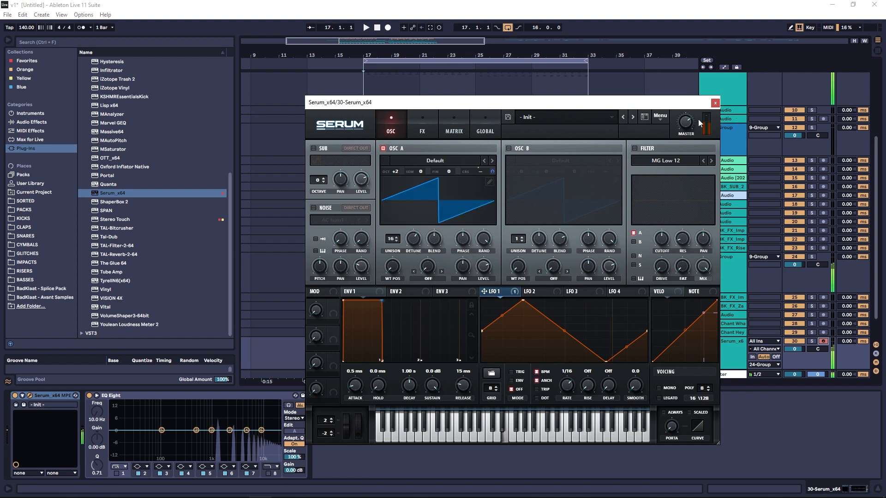
click(714, 103)
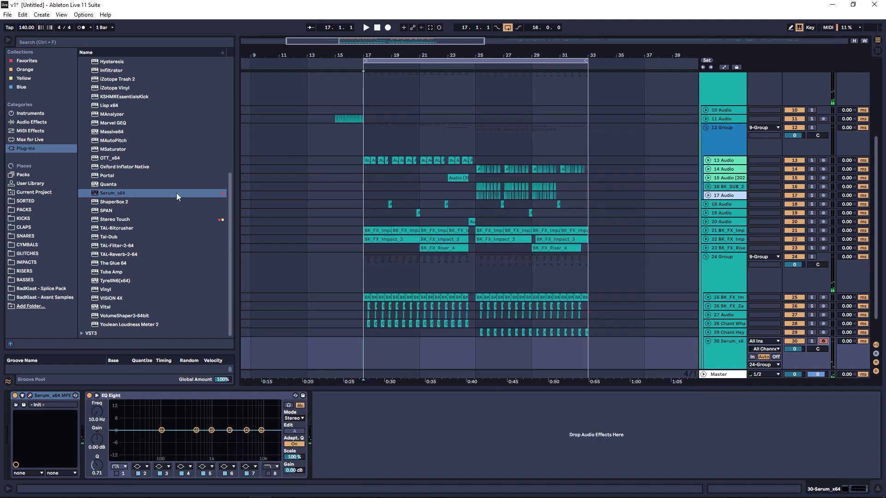
Add a Reverb after the Serum track's EQ Eight with 100% Dry/Wet, size 0.22 and a 200 ms decay time
click(41, 122)
drag(102, 254, 412, 427)
drag(526, 468, 527, 433)
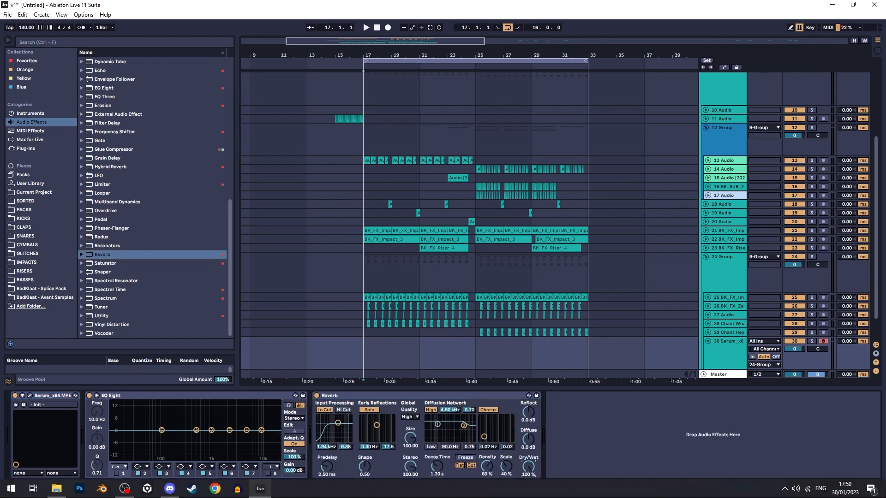
drag(410, 438, 410, 482)
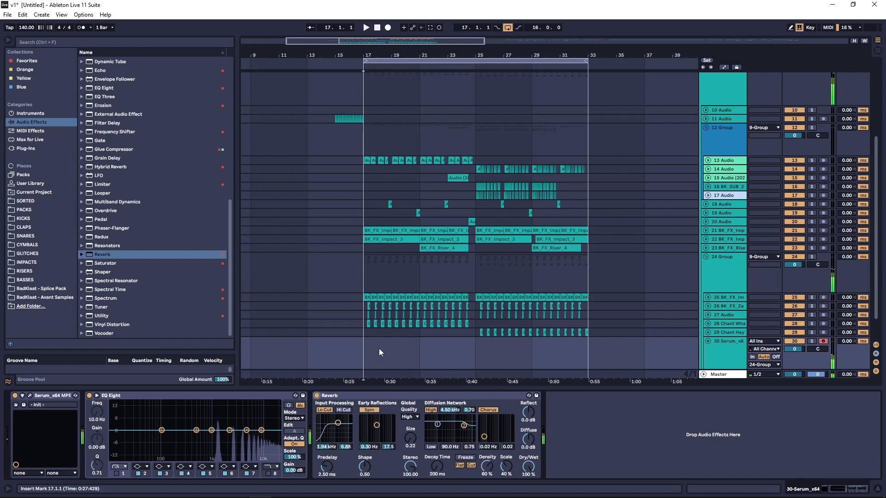
Create a MIDI clip on the Serum track from bar 17 to bar 25 and fill its eight bars with one E3 note
drag(364, 350, 496, 344)
key(ctrl+shift+m)
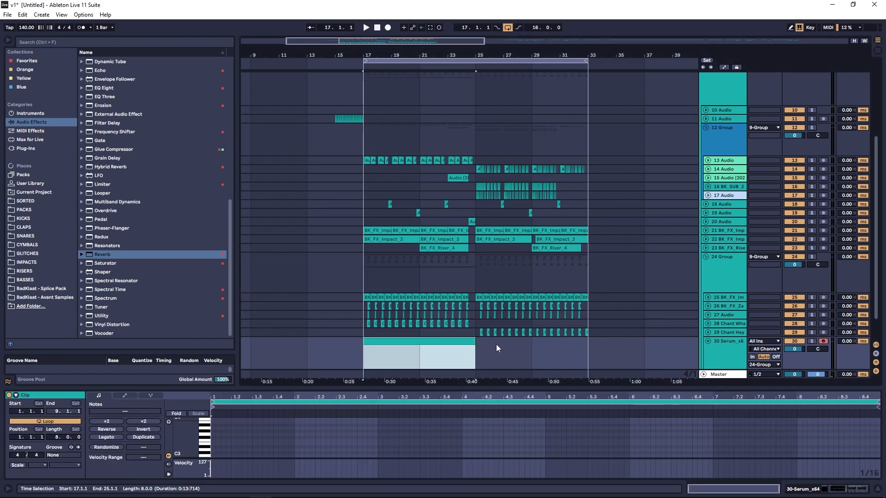
click(344, 391)
drag(336, 386, 323, 81)
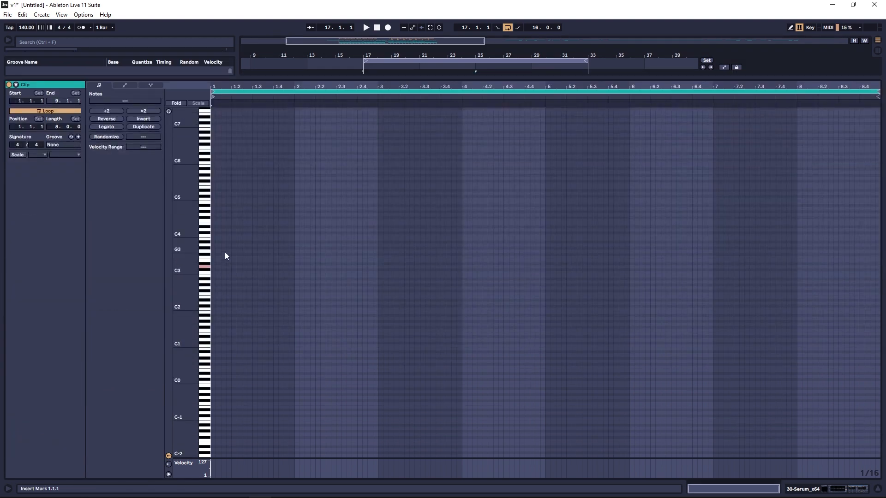
click(213, 261)
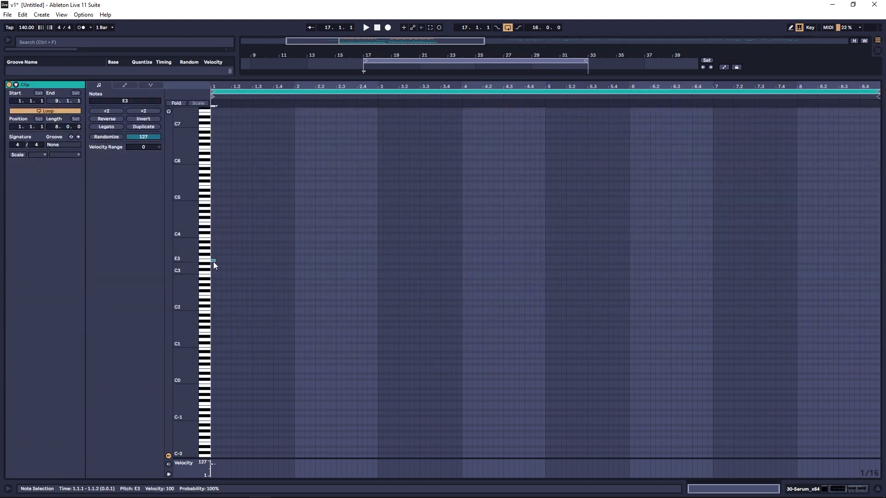
drag(217, 261, 848, 276)
drag(218, 84, 250, 84)
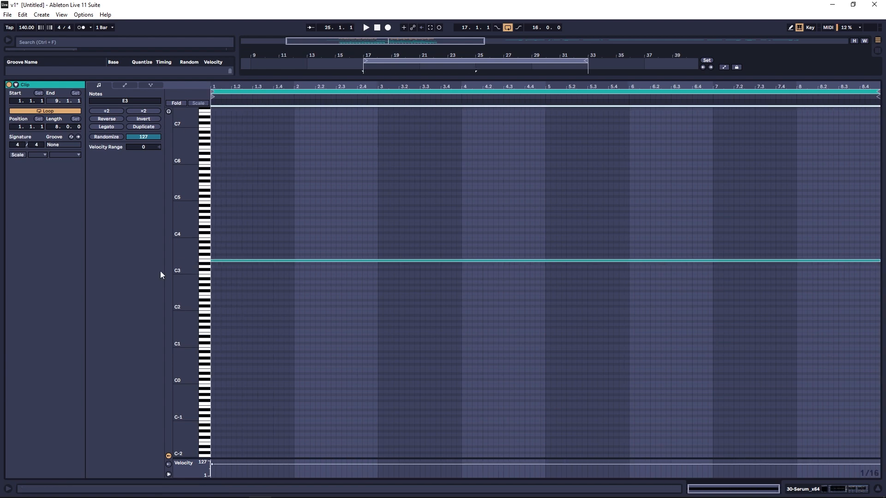
Raise the sustained note in the Serum clip to B3 and play it back with the track
drag(185, 274, 202, 321)
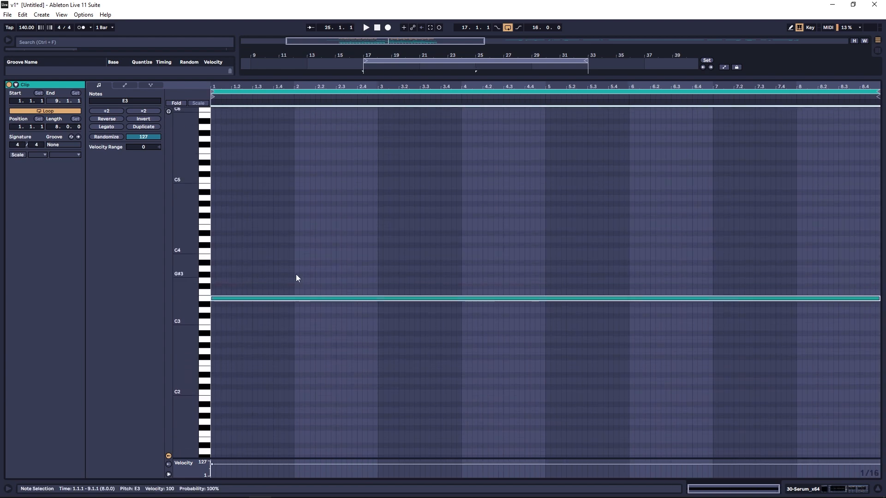
drag(225, 299, 226, 258)
key(space)
double_click(221, 298)
key(space)
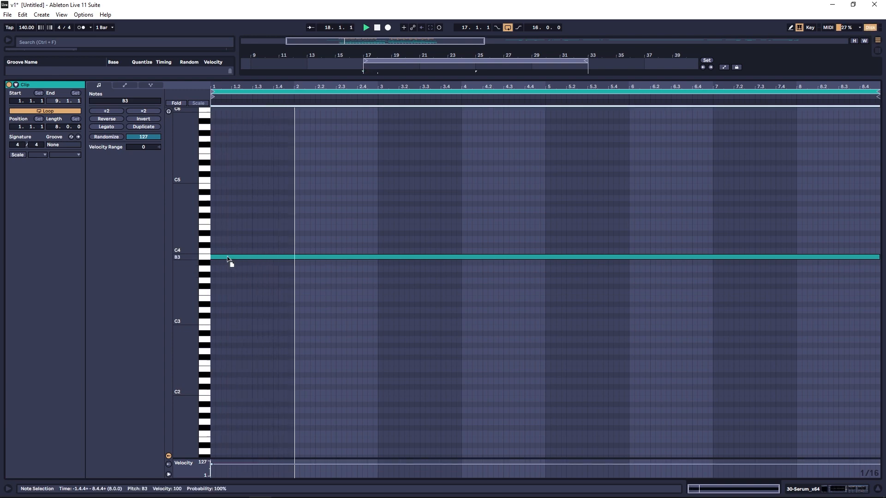
right_click(229, 258)
click(228, 281)
click(229, 282)
Duplicate the Serum clip so a copy fills bars 25 to 33
drag(304, 78, 505, 380)
click(709, 327)
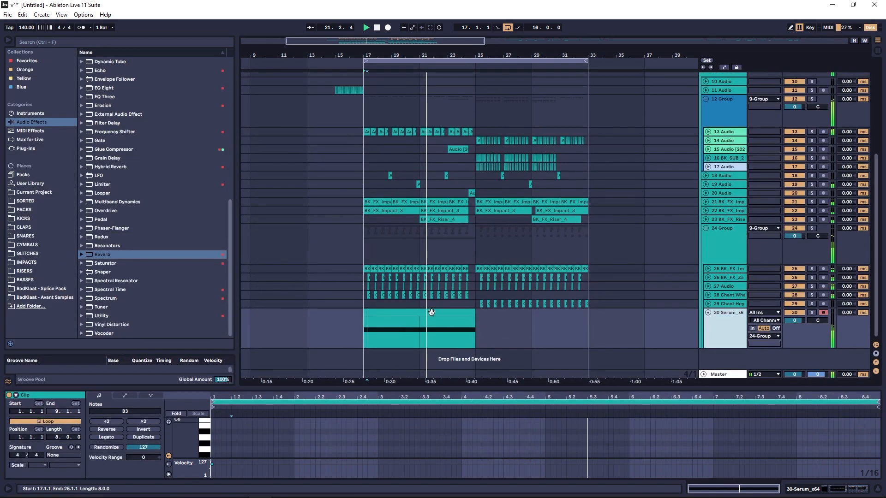
click(431, 313)
key(ctrl+d)
double_click(430, 312)
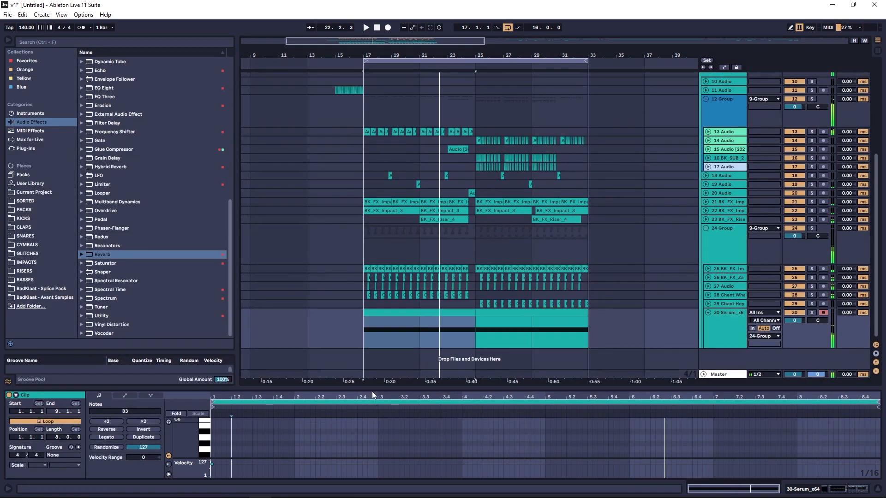
Try OSC A at +3 octaves in Serum during playback
click(726, 314)
click(30, 395)
drag(398, 168, 402, 160)
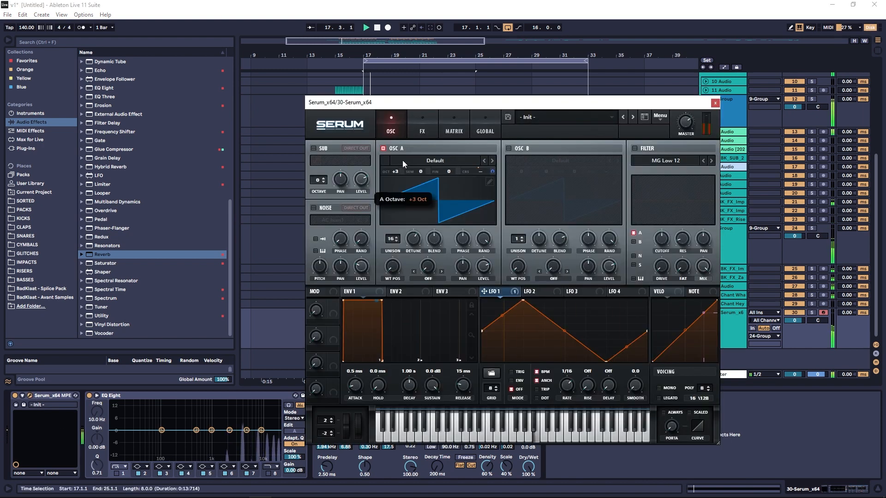
click(714, 103)
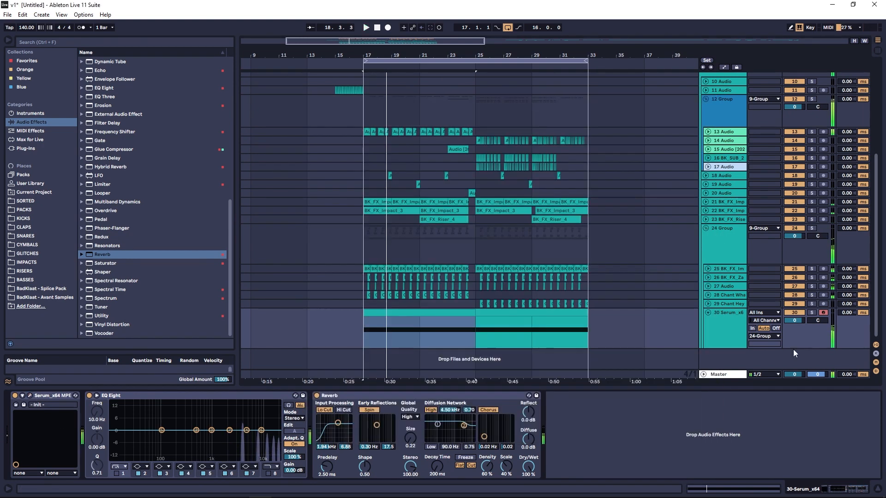
Lower the Serum track's volume to about -12 dB and set OSC A to +2 octaves
drag(795, 320, 795, 347)
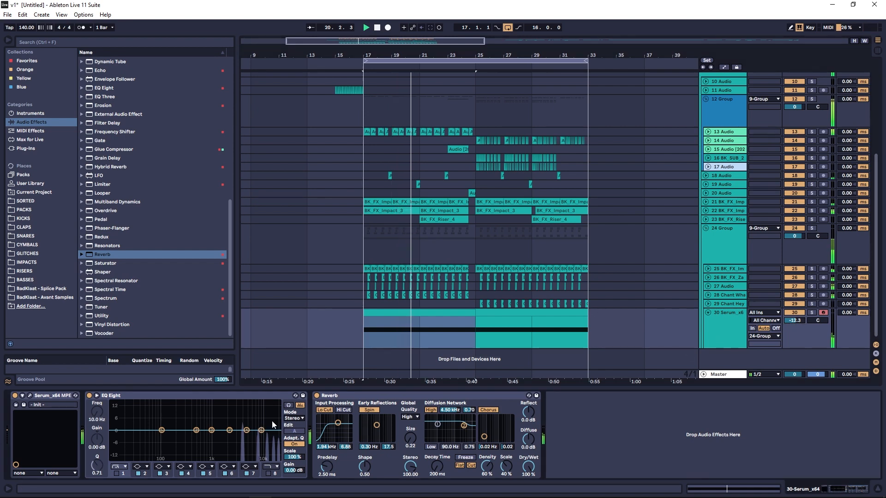
click(33, 394)
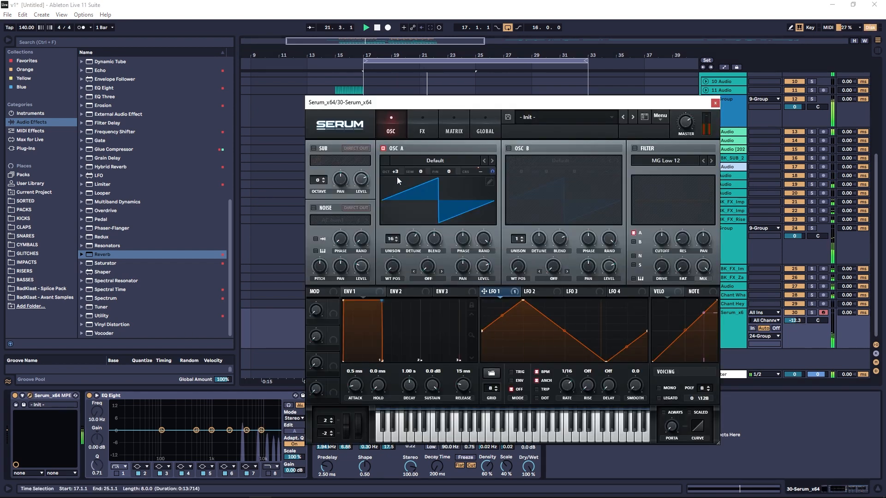
drag(396, 176, 398, 179)
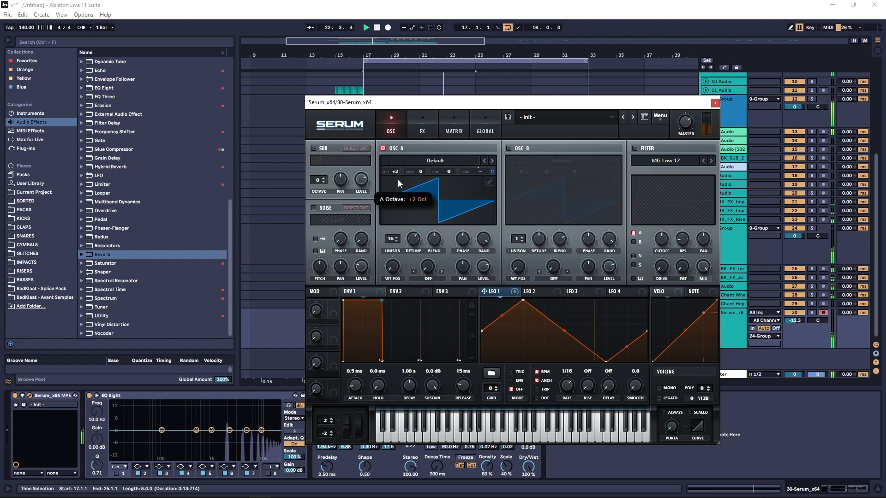
click(715, 105)
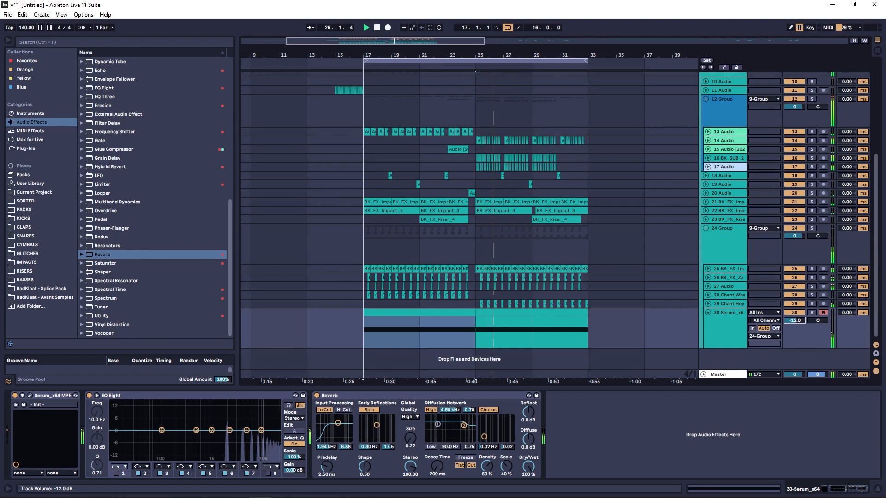
Stop playback, collapse 24 Group and 12 Group, and place the insert mark at bar 25 on 24 Group
drag(477, 55, 391, 51)
drag(384, 173, 499, 136)
click(499, 137)
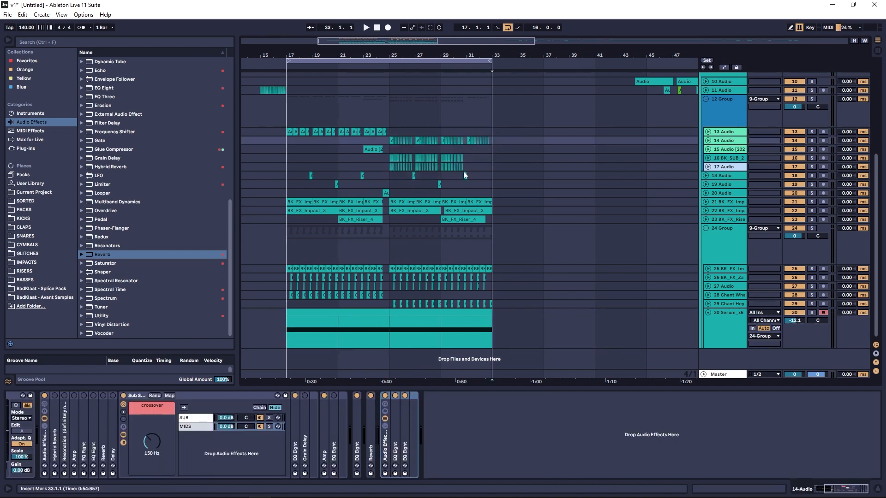
click(706, 227)
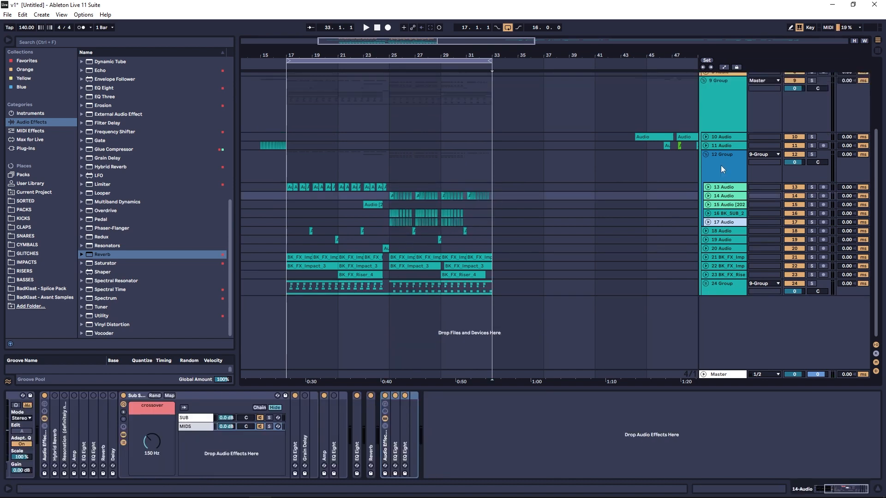
click(704, 163)
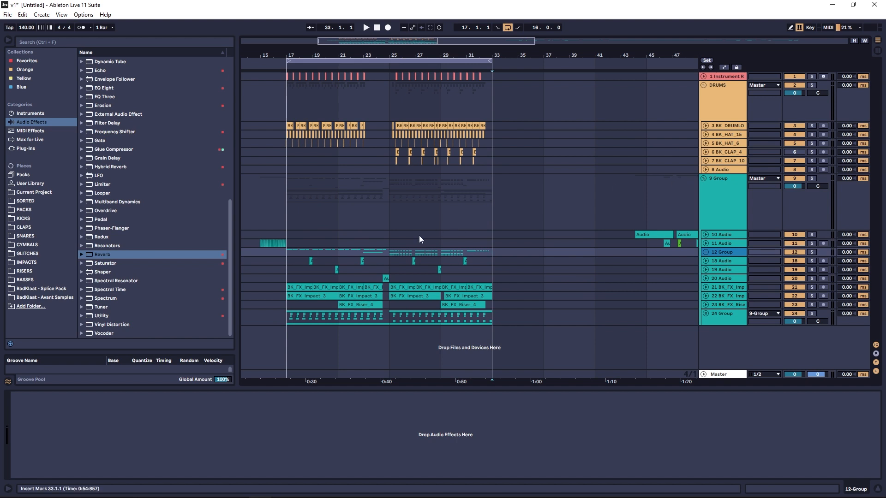
drag(286, 255, 381, 255)
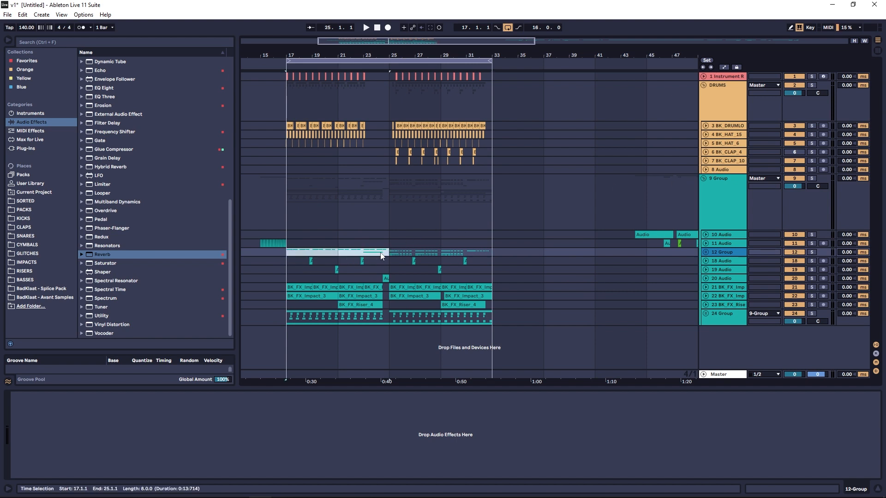
click(389, 318)
double_click(378, 55)
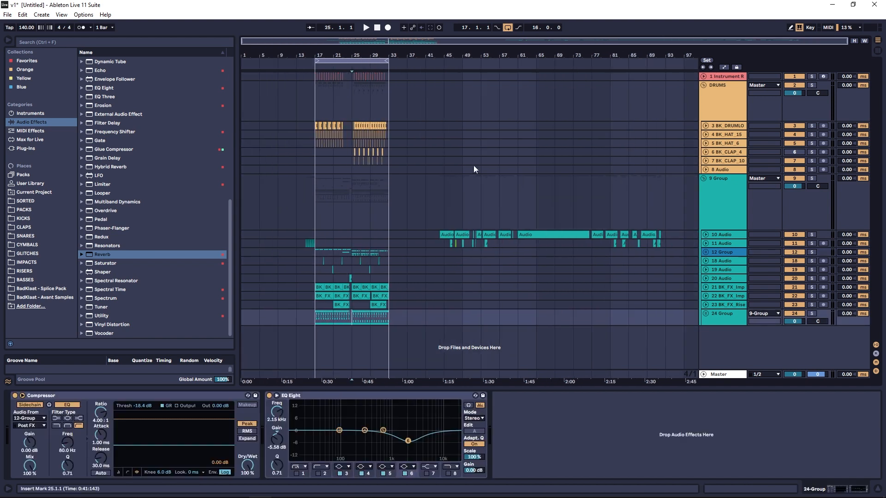
Move the spare audio clips on 10 Audio and 11 Audio further along the timeline, starting around bar 83
drag(425, 233, 773, 287)
drag(443, 234, 626, 235)
click(608, 266)
Move the entire section at bars 25 to 33, across all tracks, to bars 33 to 41
drag(353, 334, 388, 76)
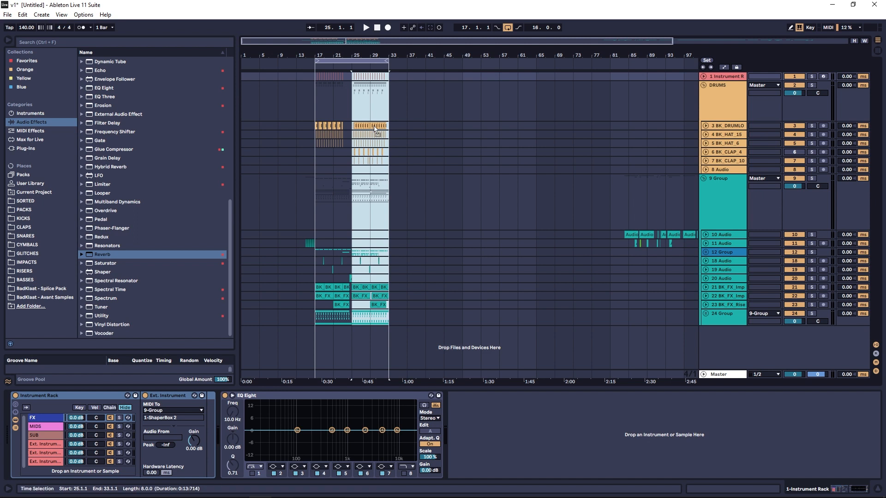
key(ctrl+d)
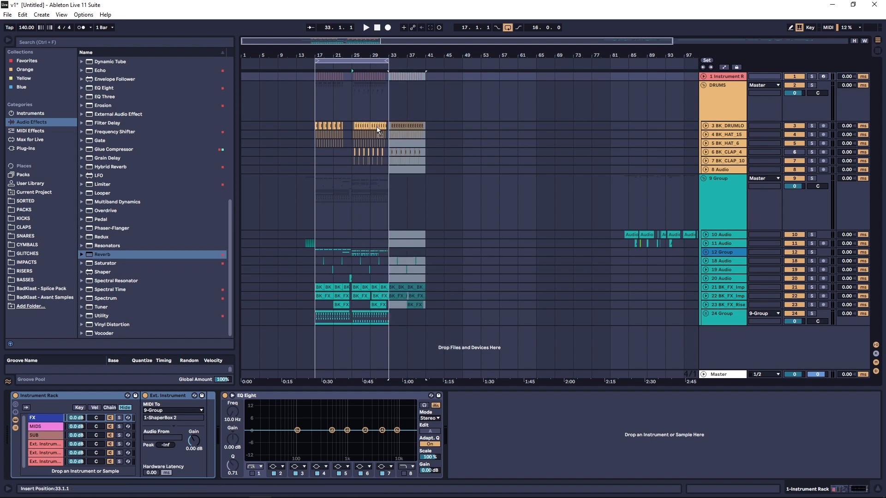
key(ctrl+z)
drag(373, 121, 411, 123)
Duplicate bars 17 to 25 across all tracks so the copy fills bars 25 to 33
drag(317, 50, 379, 235)
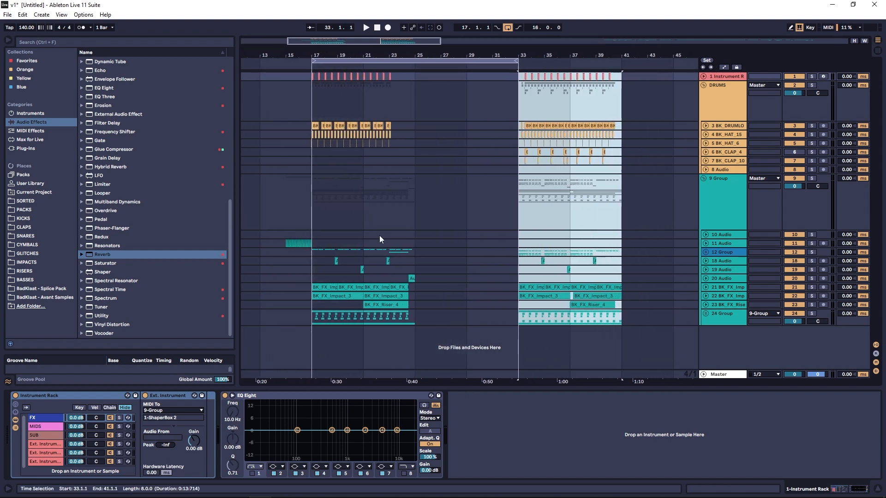
drag(313, 334, 439, 26)
key(ctrl+d)
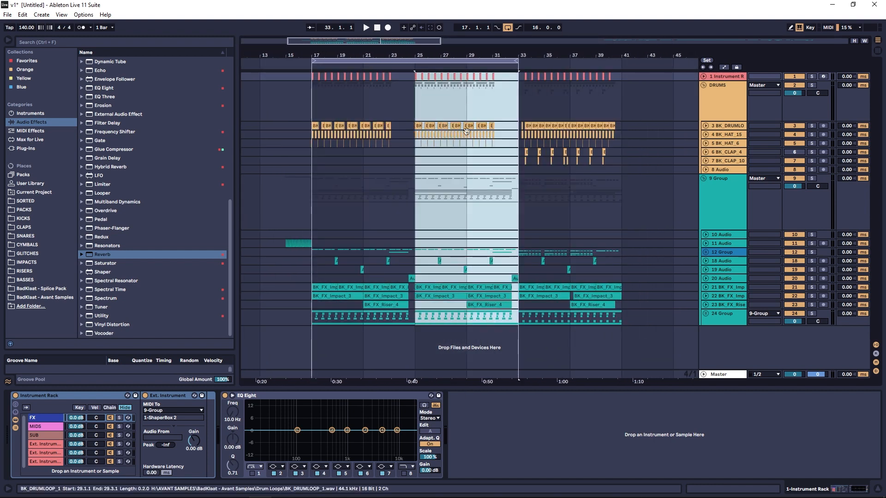
click(410, 169)
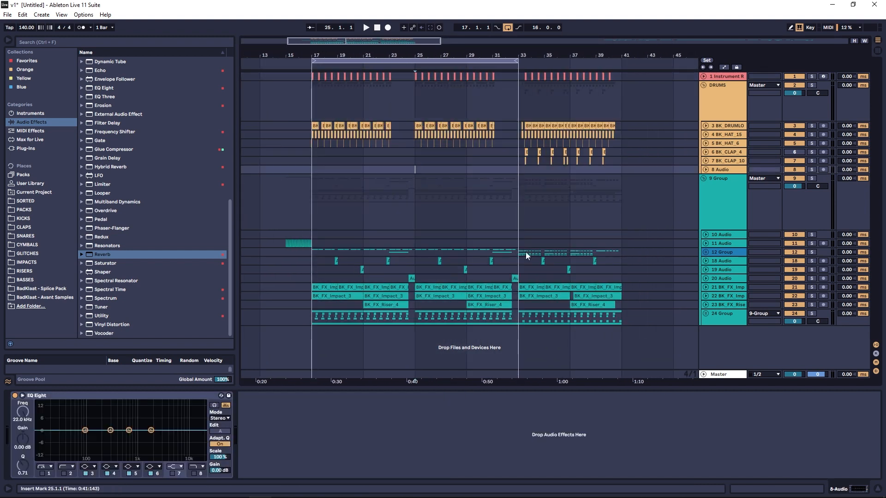
Expand 12 Group and delete the 15 Audio clips at bars 23 and 31
click(704, 252)
scroll(464, 247, down, 2)
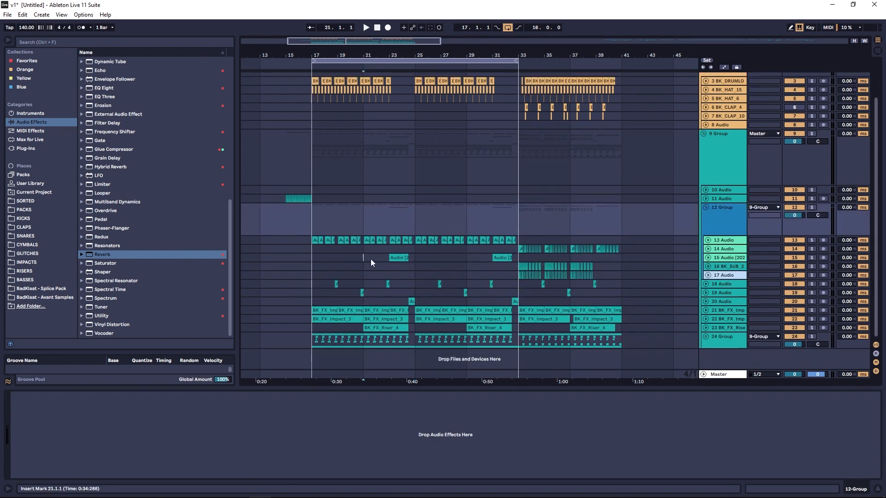
click(370, 259)
key(Delete)
drag(515, 257, 500, 260)
key(Delete)
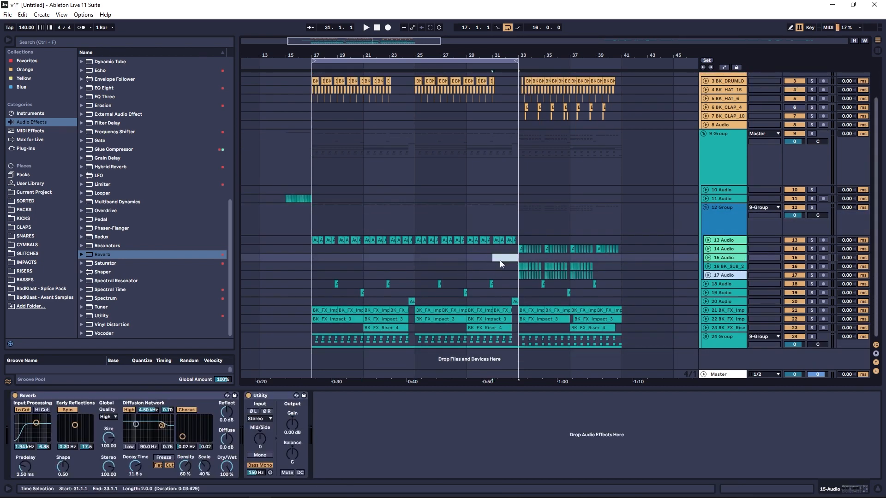
During playback, extend the loop to end at bar 41 and restore the 15 Audio clip at bar 31
key(space)
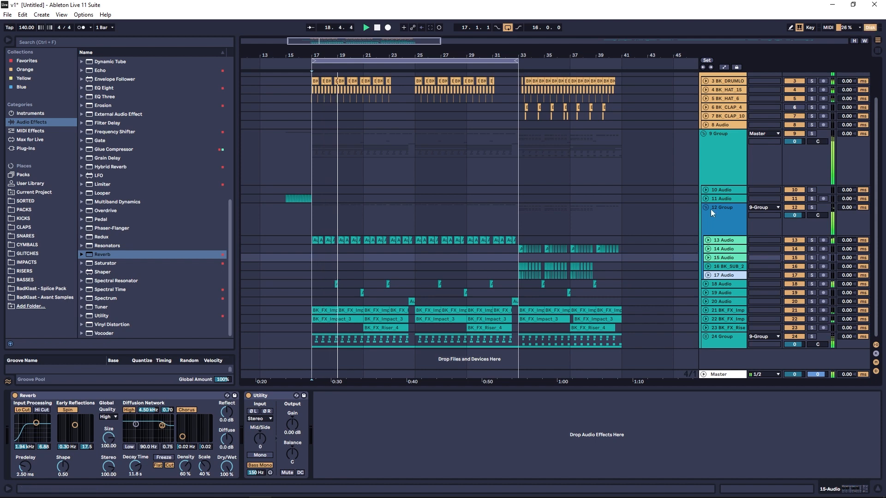
key(minus)
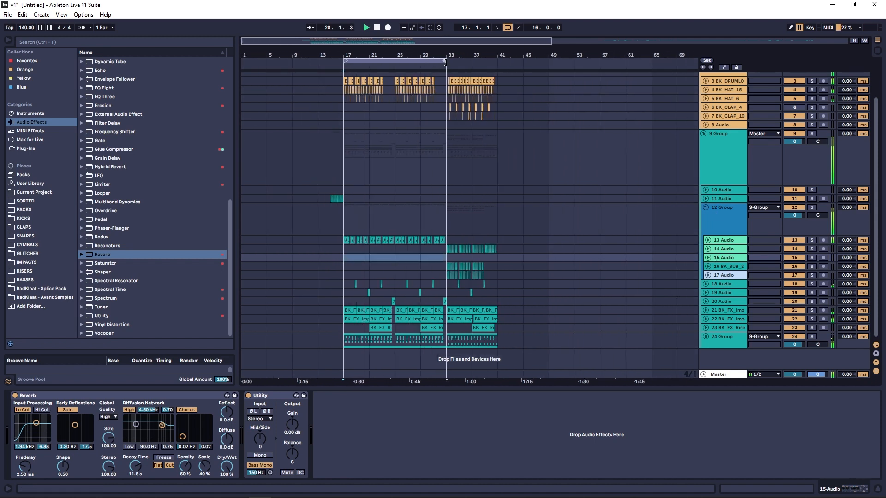
drag(442, 62, 497, 61)
click(523, 241)
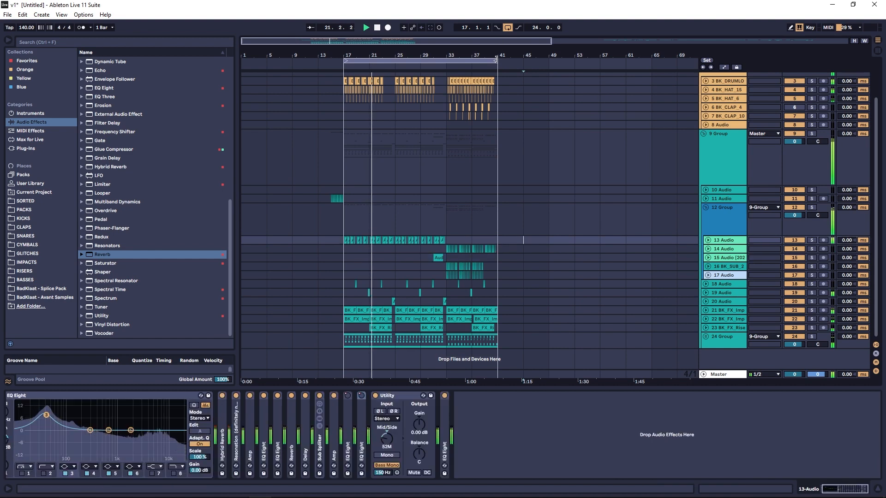
key(minus)
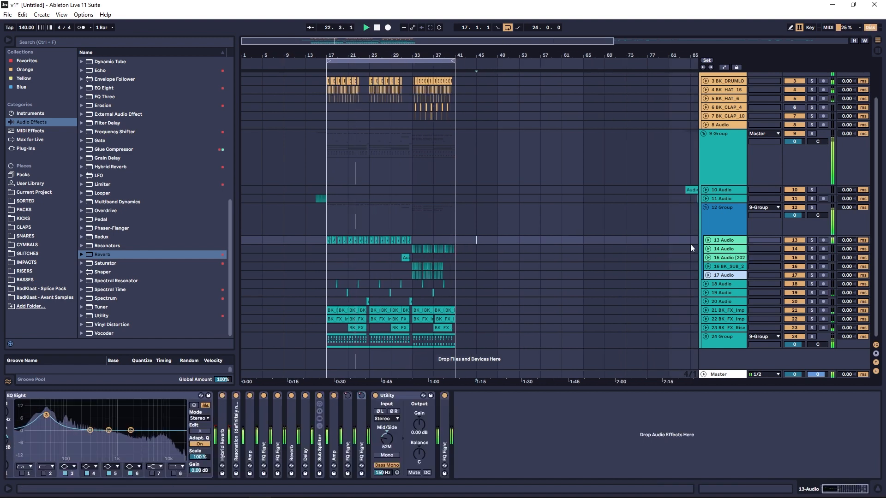
Show 13 Audio's automation lanes and remove the EQ Eight 8 Frequency A ramp between bars 23 and 25
key(u)
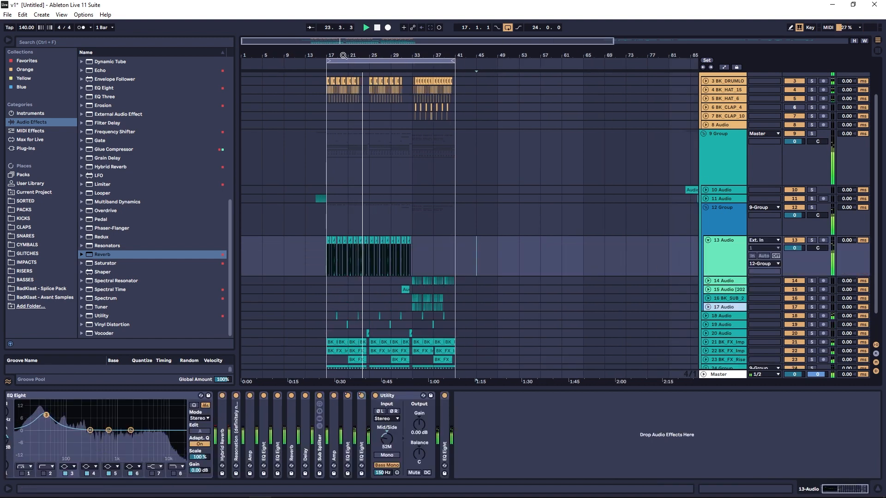
click(723, 68)
click(723, 67)
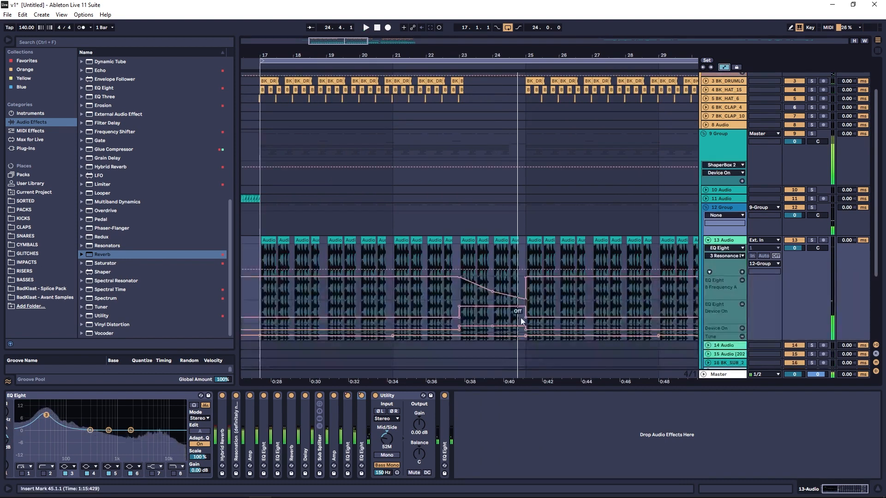
click(525, 301)
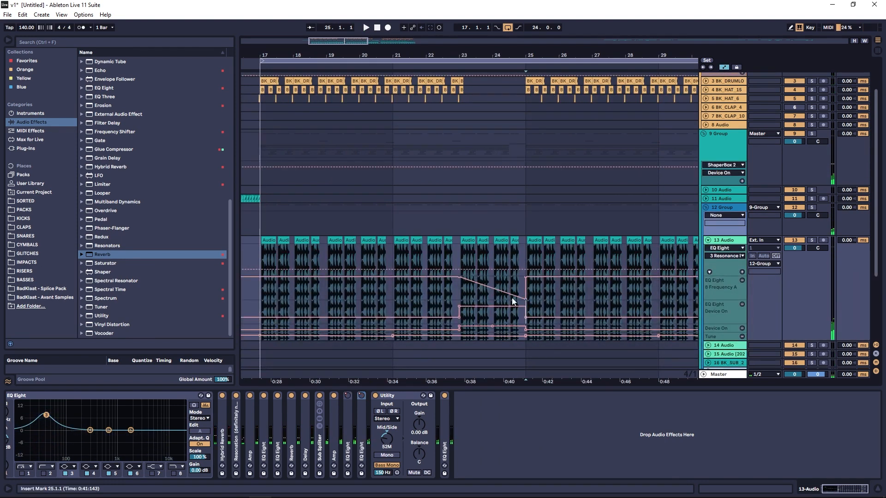
click(526, 300)
drag(472, 57, 328, 30)
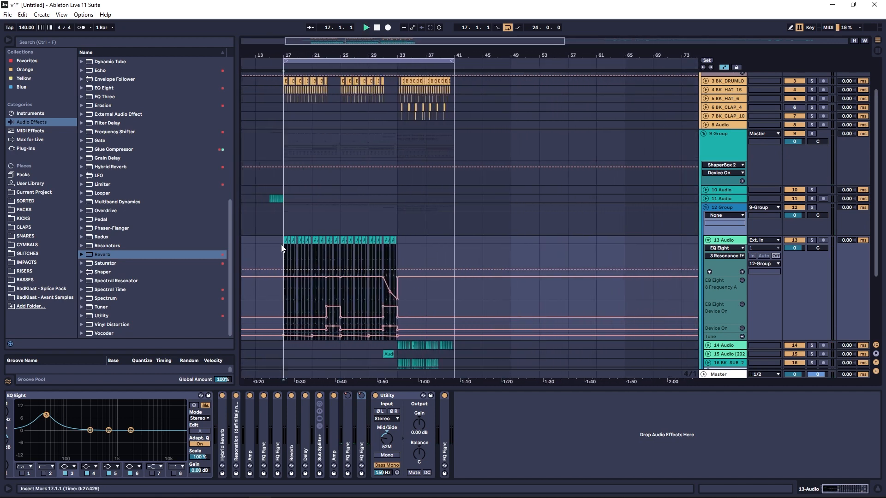
Start playback from bar 17 and collapse the 13 Audio track and 12 Group
key(space)
click(708, 240)
click(705, 207)
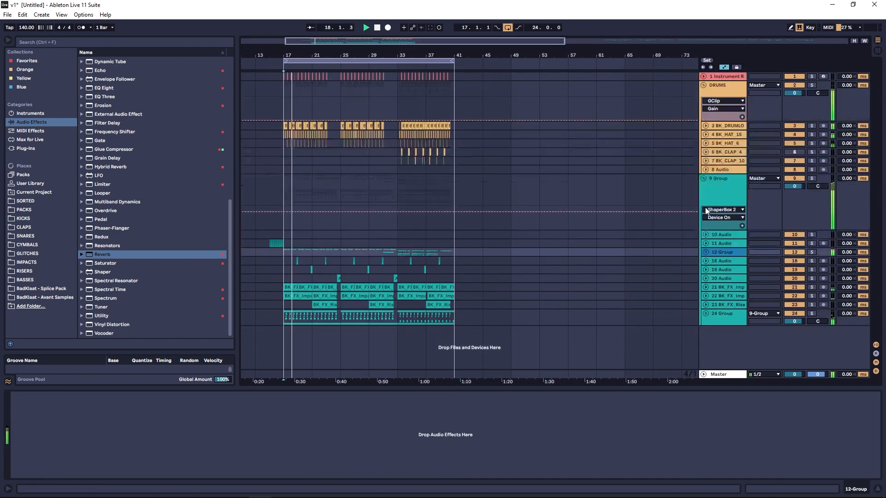
Expand 24 Group, lower the Serum track's volume to -20.8 dB, and fold the Serum track
click(706, 313)
scroll(685, 262, down, 4)
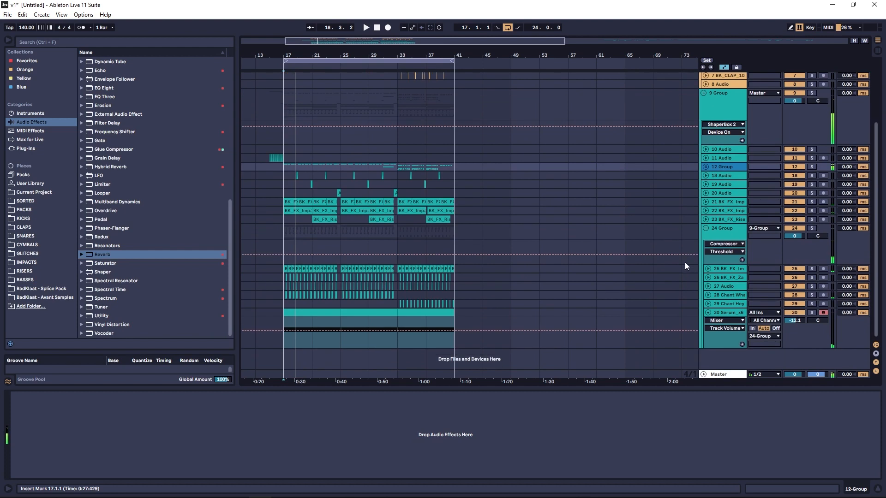
click(730, 312)
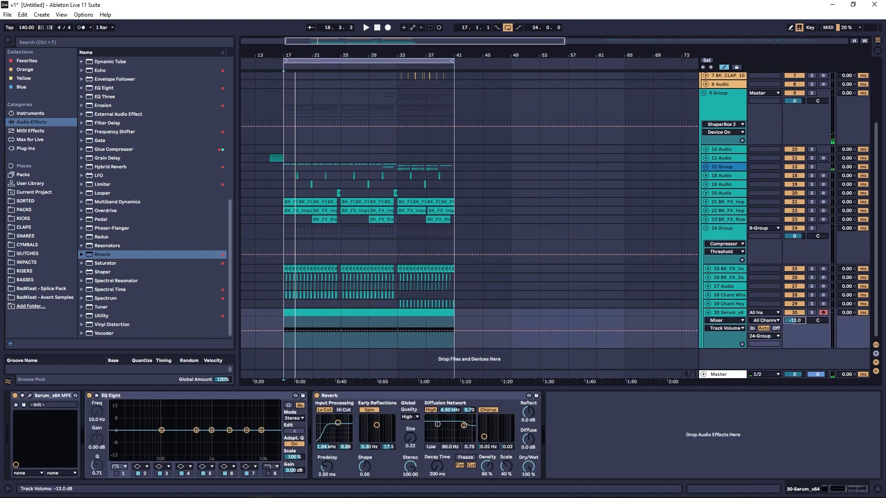
drag(794, 320, 794, 329)
key(space)
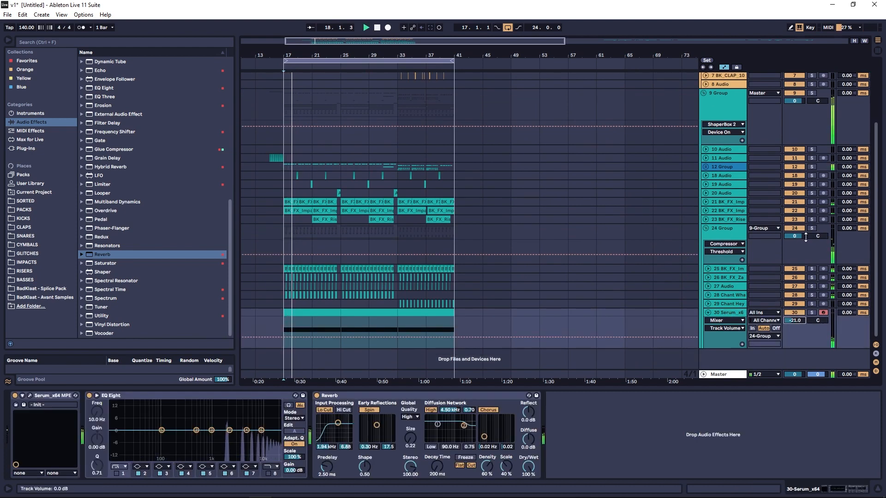
drag(793, 320, 793, 320)
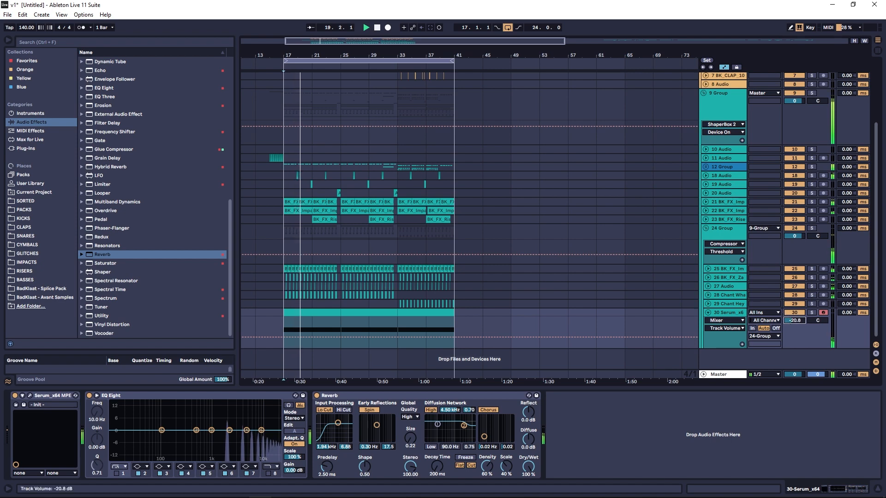
click(706, 313)
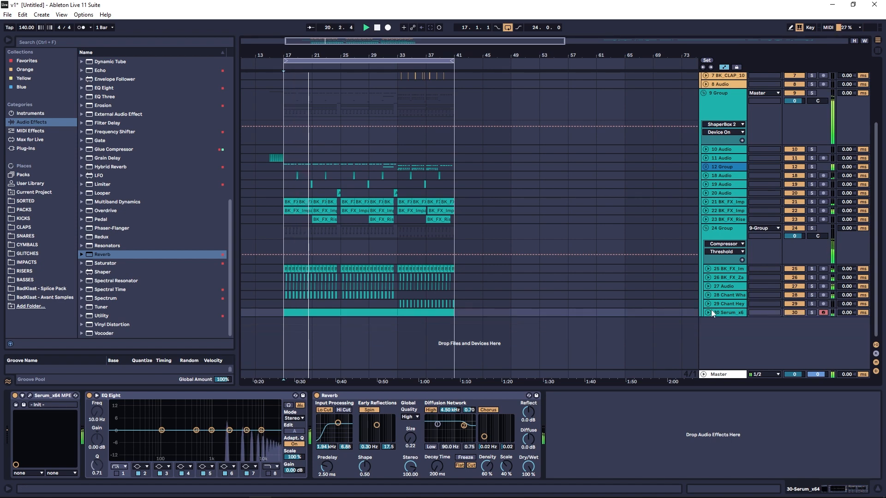
Enable band 8 of 24 Group's EQ Eight as a high cut at 10.6 kHz and stop playback
click(736, 238)
click(450, 466)
click(449, 459)
click(448, 473)
drag(278, 412, 278, 418)
key(space)
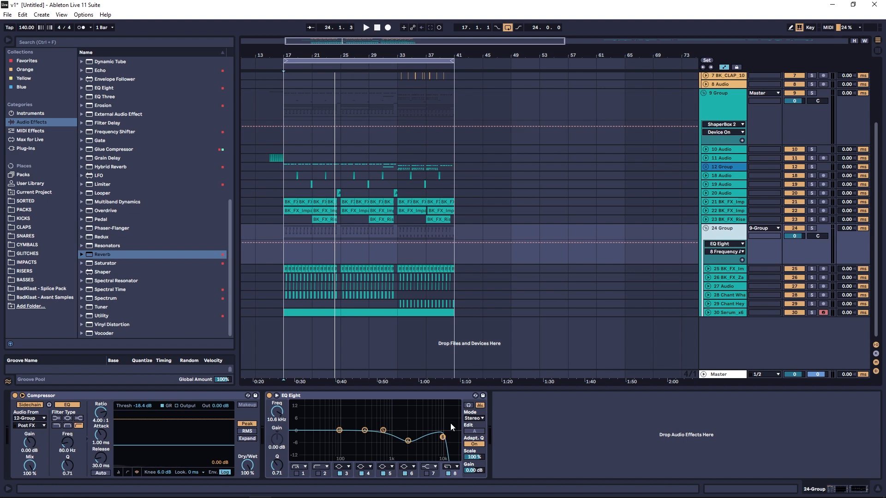
Play the arrangement from bar 17 and review how the layered drop sounds
scroll(425, 150, up, 4)
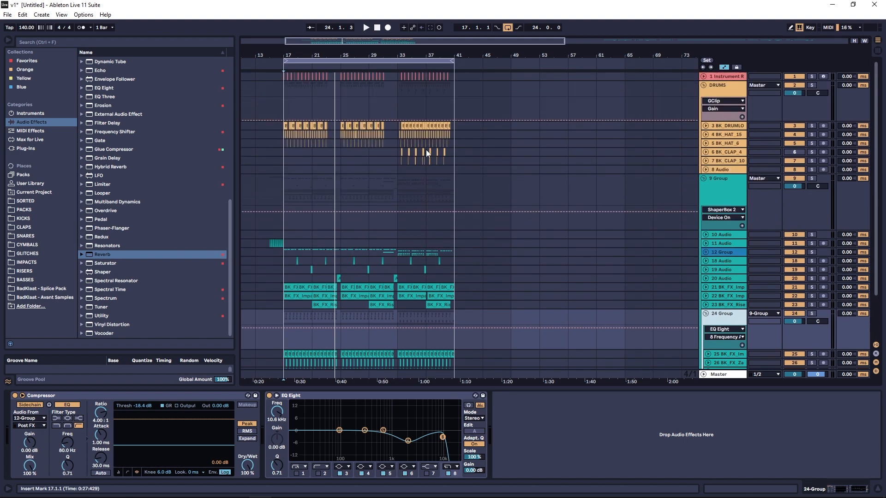
scroll(390, 178, down, 2)
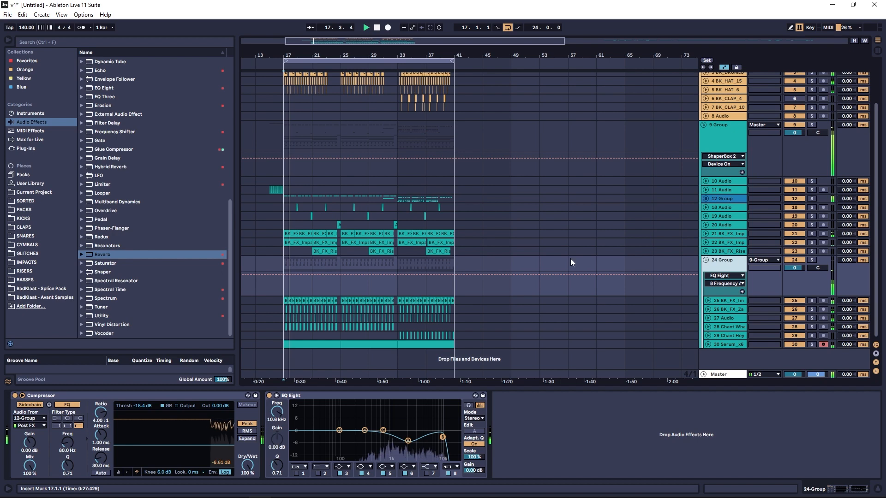
drag(275, 55, 281, 90)
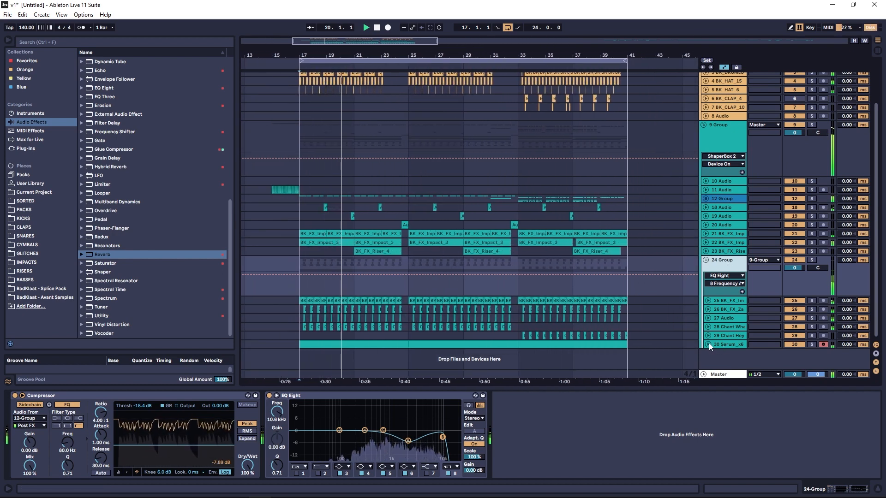
click(709, 327)
click(709, 327)
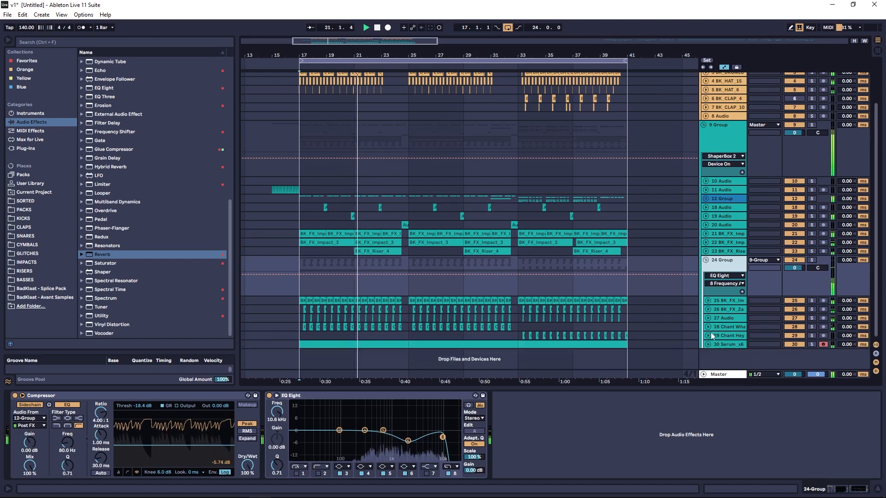
drag(311, 51, 314, 53)
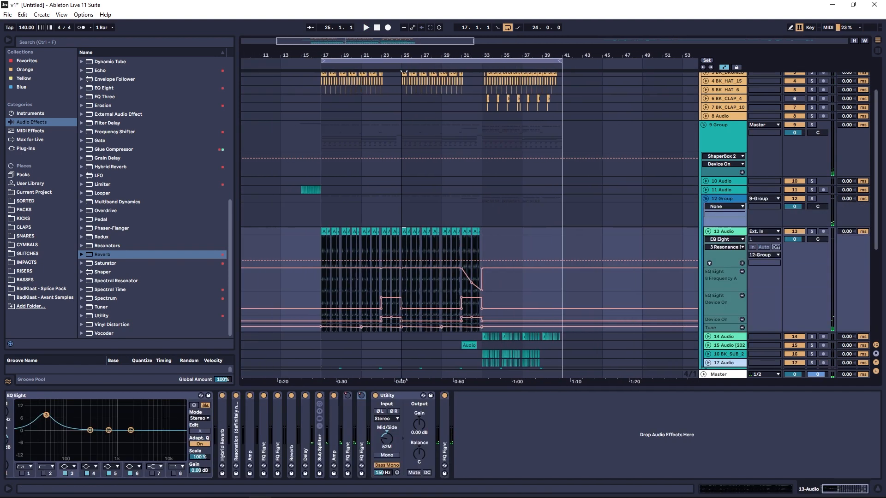
Play 13 Audio briefly from bar 25, fold the track, and duplicate it with its effects
drag(409, 54, 419, 58)
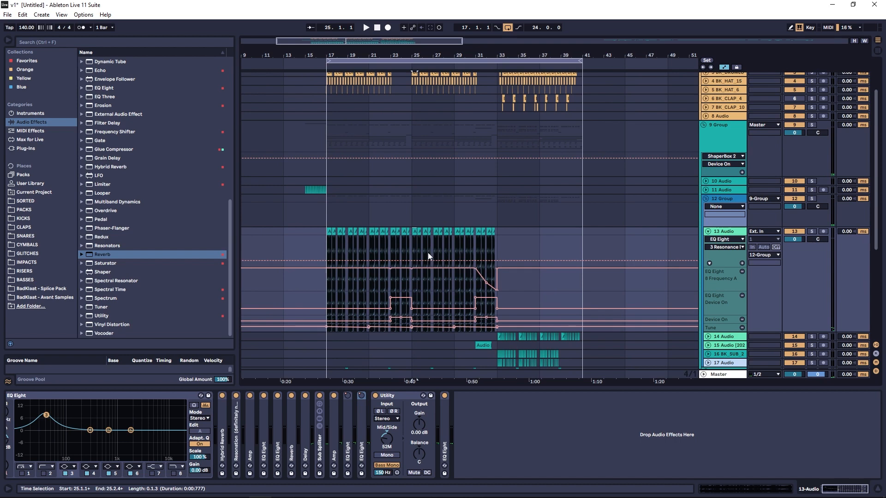
click(413, 234)
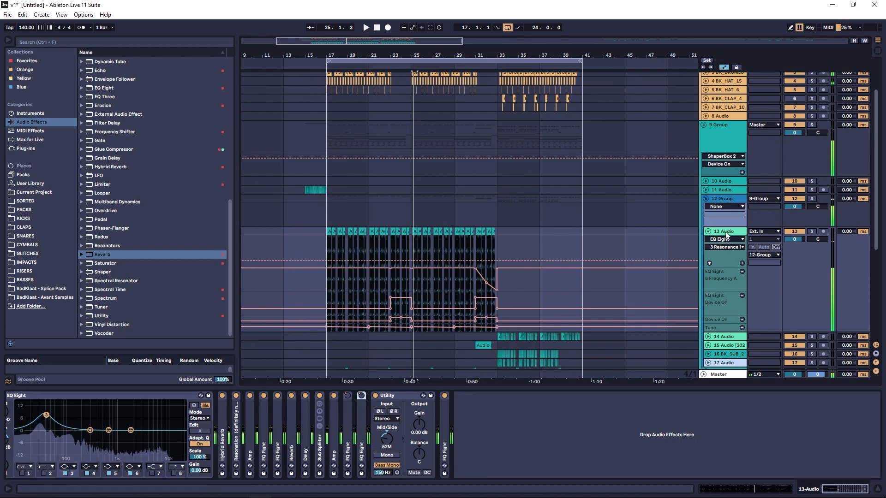
scroll(565, 241, down, 4)
click(708, 168)
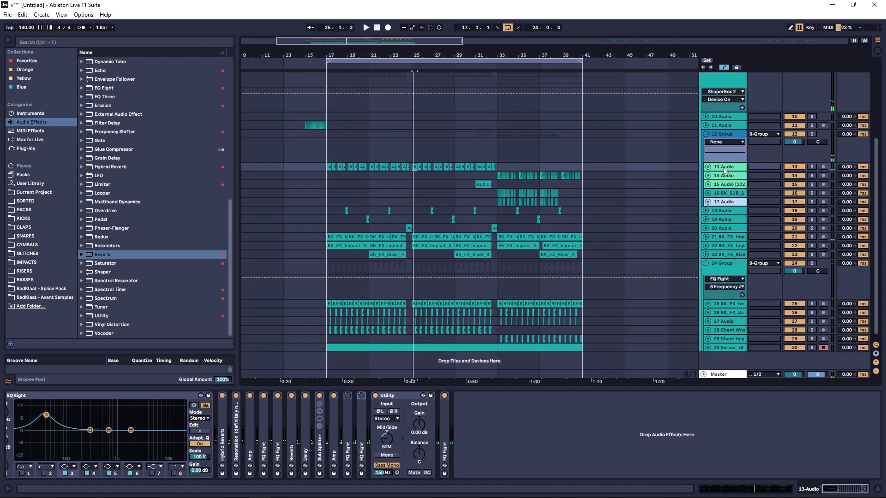
right_click(723, 169)
click(743, 187)
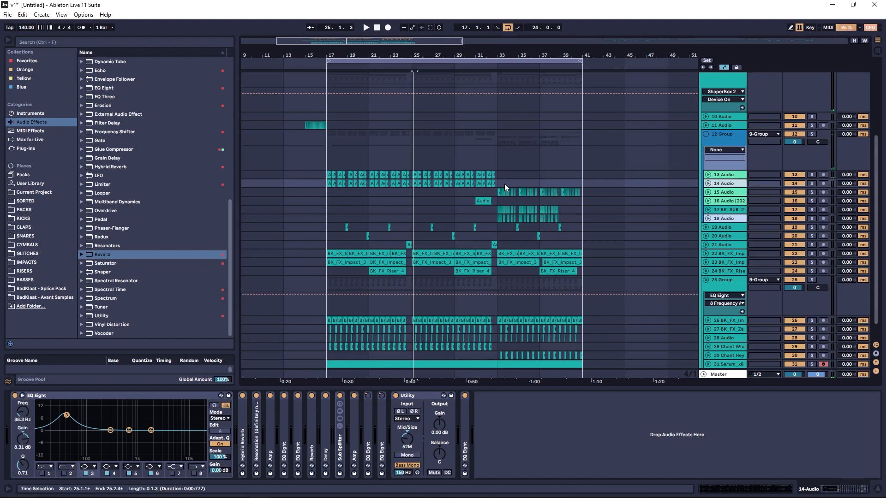
Delete clips so 13 Audio keeps only bars 17 to 25 and its duplicate keeps only bars 25 to 33
drag(496, 174, 270, 186)
key(Delete)
click(374, 185)
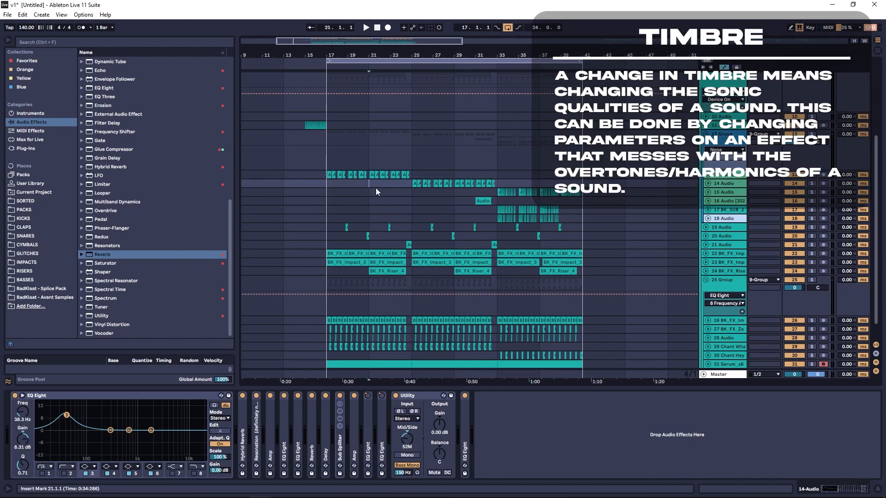
drag(410, 184, 499, 186)
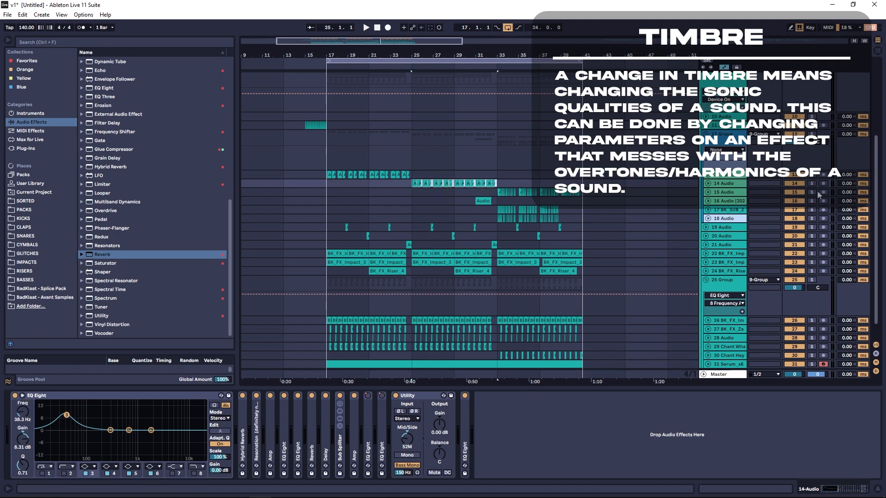
Unfold 14 Audio to show its automation lanes and play the duplicated bass from bar 25
click(714, 185)
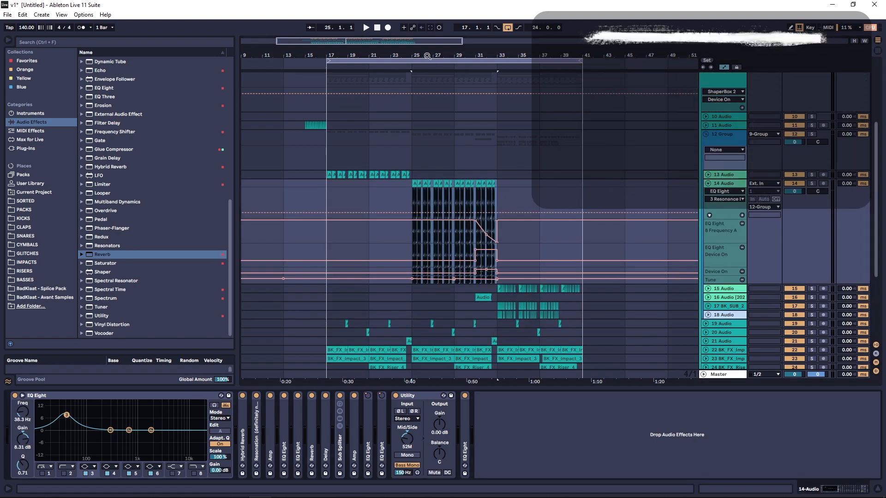
scroll(426, 185, up, 3)
click(400, 189)
key(space)
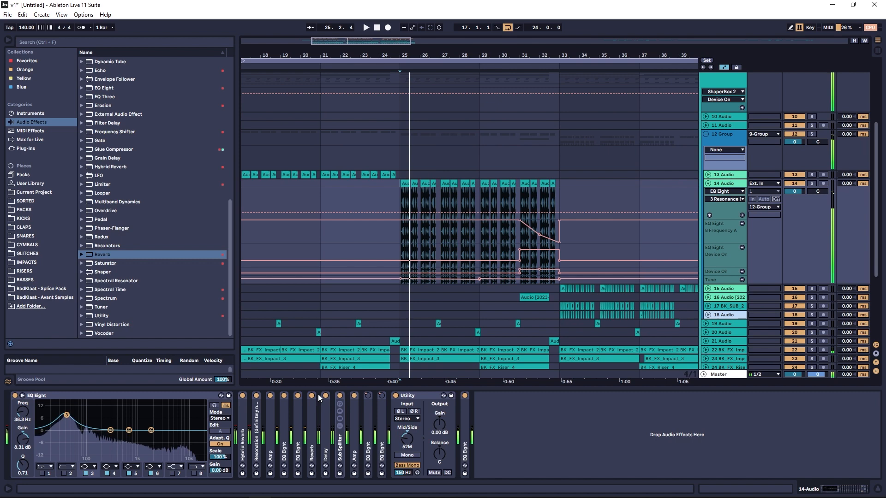
Compare the 14 Audio bass from bar 25 with Sub Splitter unfolded and bypassed, and with only Resonation bypassed
click(339, 397)
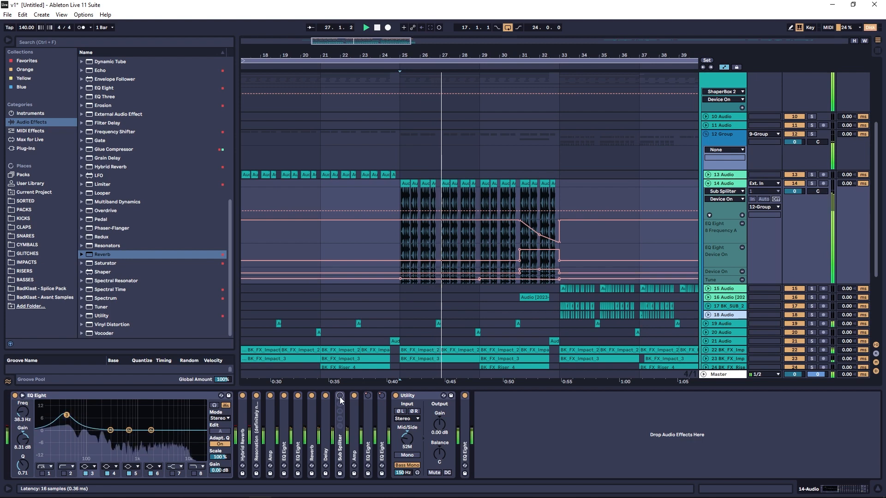
double_click(338, 447)
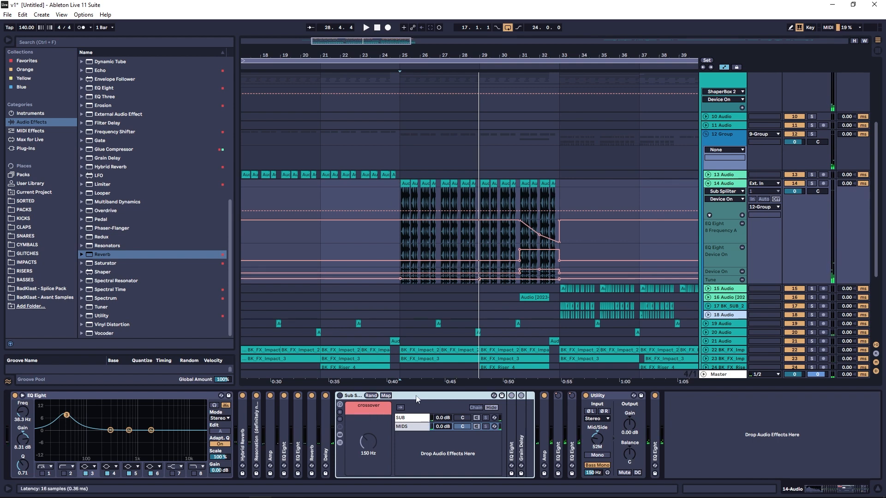
key(space)
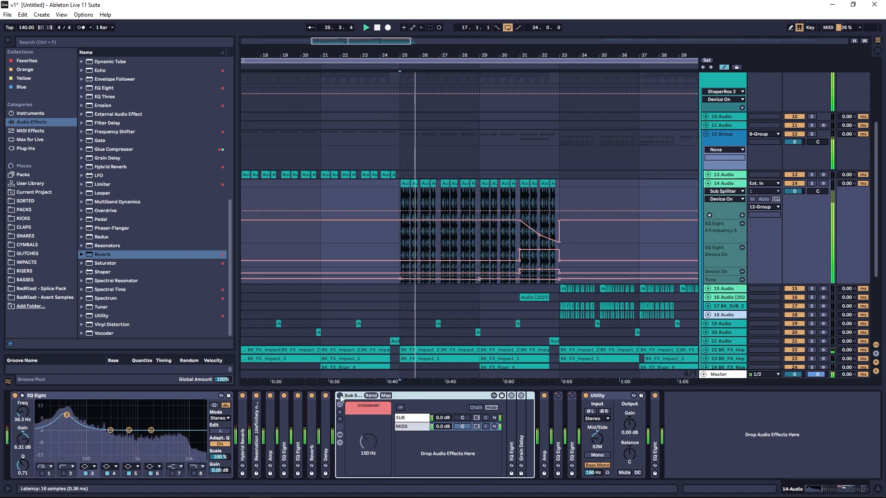
click(256, 396)
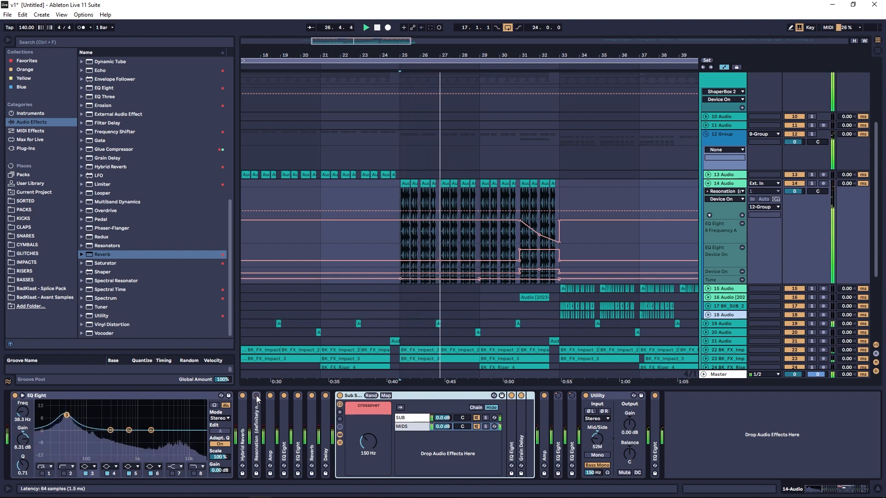
Play the 11 Audio build-up from bar 13 to hear how it leads into the drop
drag(342, 56, 337, 39)
key(space)
click(322, 176)
click(319, 124)
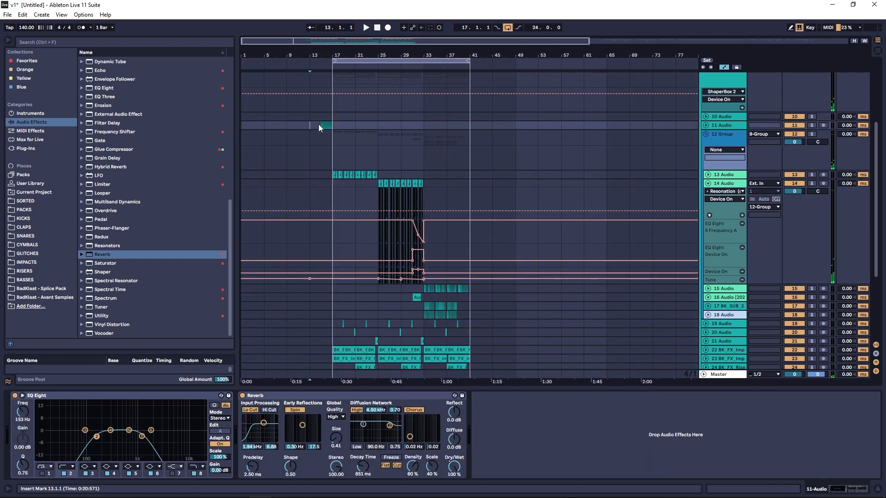
key(space)
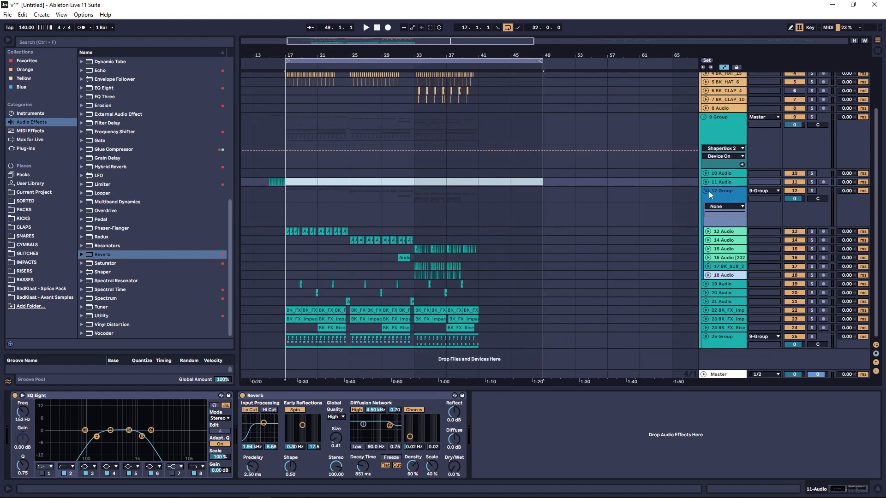
Fold 12 Group and duplicate bars 33 to 41 across all tracks so the section repeats through bar 49
click(706, 191)
drag(414, 325, 494, 79)
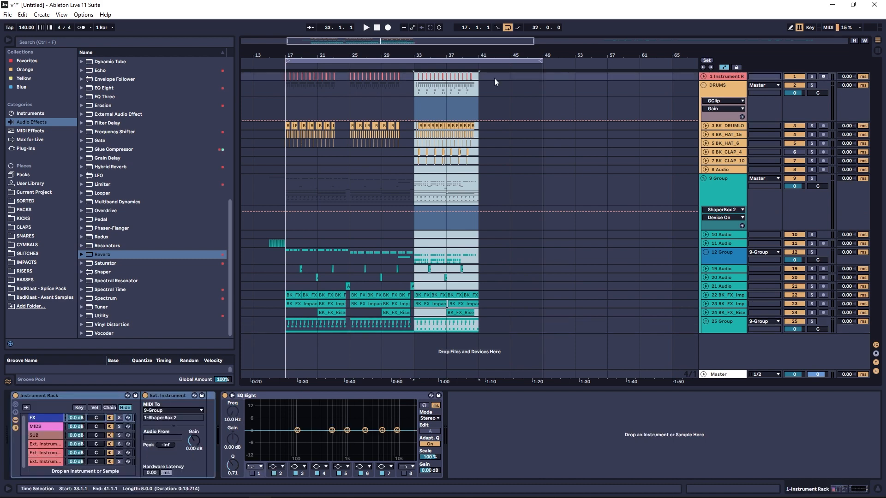
key(ctrl+d)
Highlight the two 16-bar halves of the drop, bars 17 to 33 and bars 33 to 49, across all tracks
drag(415, 181, 484, 189)
click(413, 326)
drag(417, 345, 546, 5)
drag(287, 345, 415, 4)
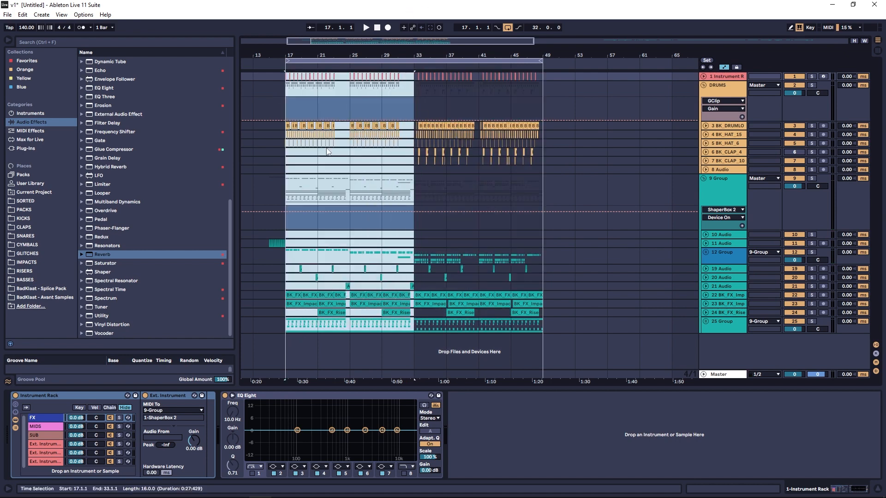
click(289, 87)
drag(411, 342, 545, 5)
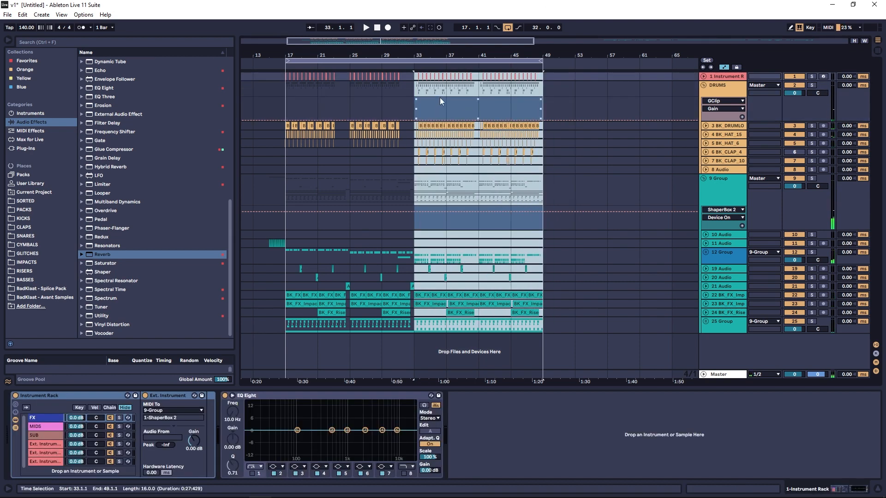
Play the second half of the drop briefly from bar 33
click(456, 264)
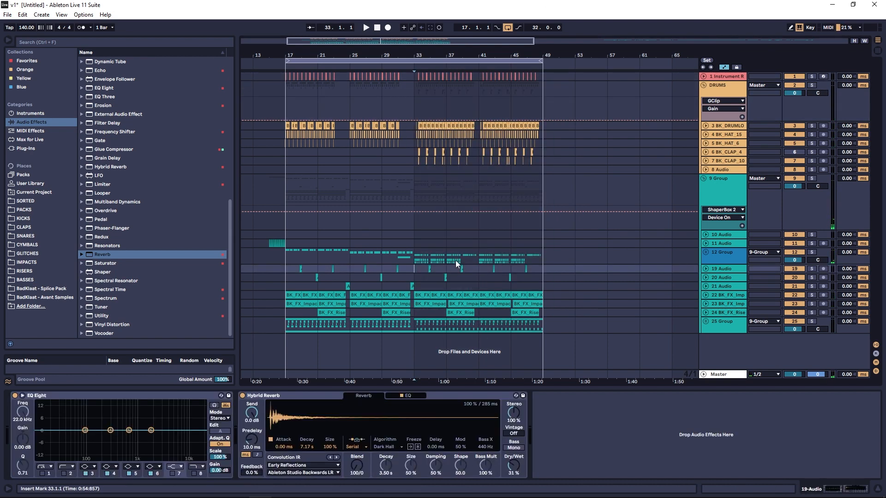
click(408, 262)
key(space)
Highlight the full drop from bar 17 to 49 on the drum and bass tracks, and replay the switch at bar 33
drag(417, 52, 451, 42)
drag(317, 259, 468, 76)
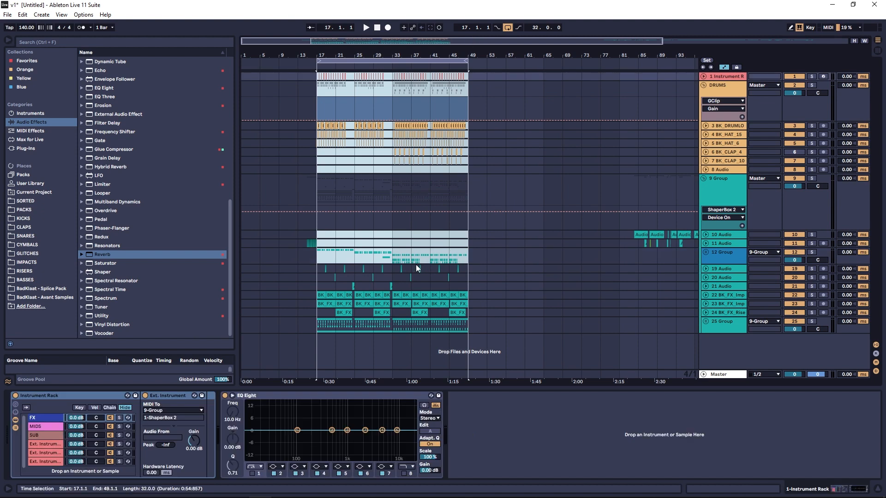
click(391, 262)
key(space)
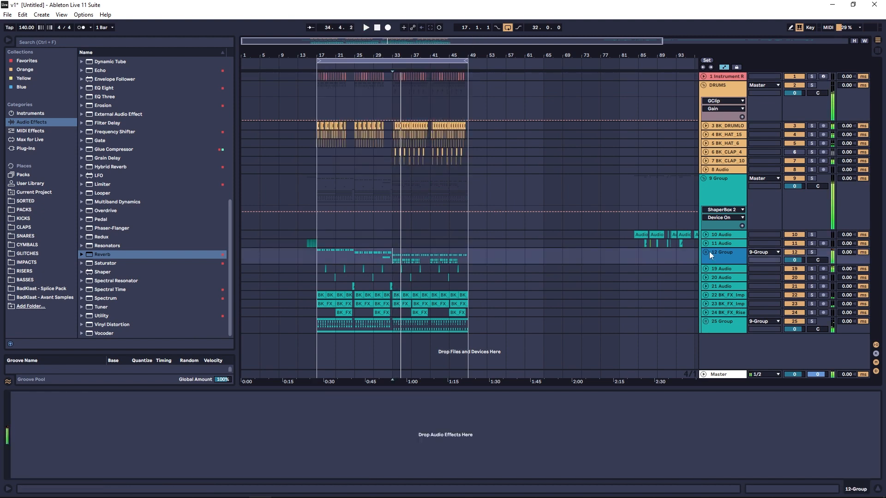
Mark bars 17 to 49 on 12 Group and play the complete drop from bar 17
drag(401, 55, 402, 47)
drag(258, 63, 259, 73)
click(340, 256)
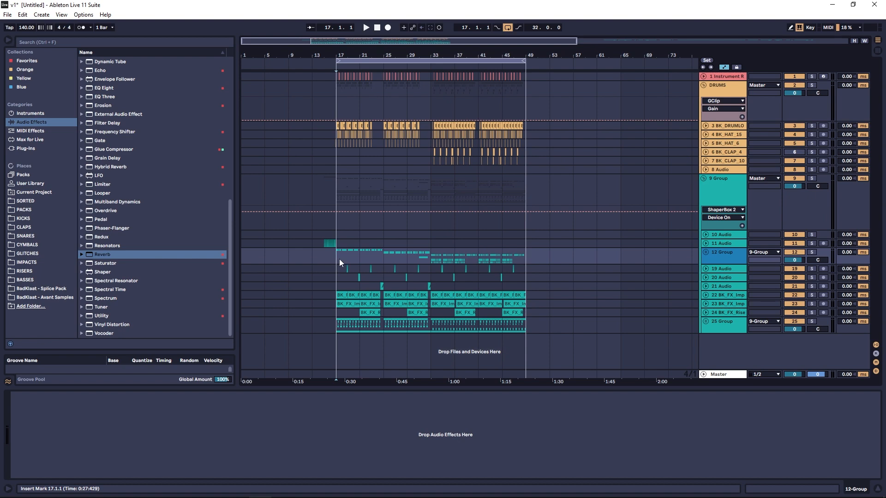
drag(338, 262, 525, 262)
click(336, 262)
key(space)
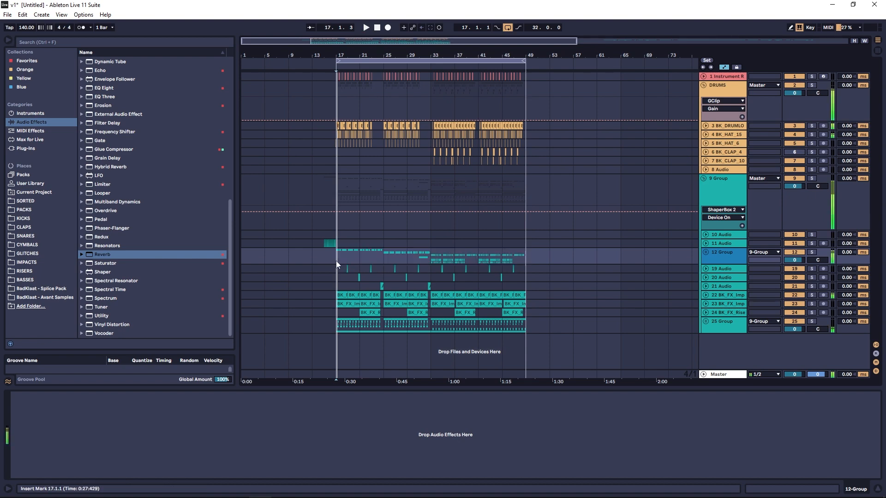